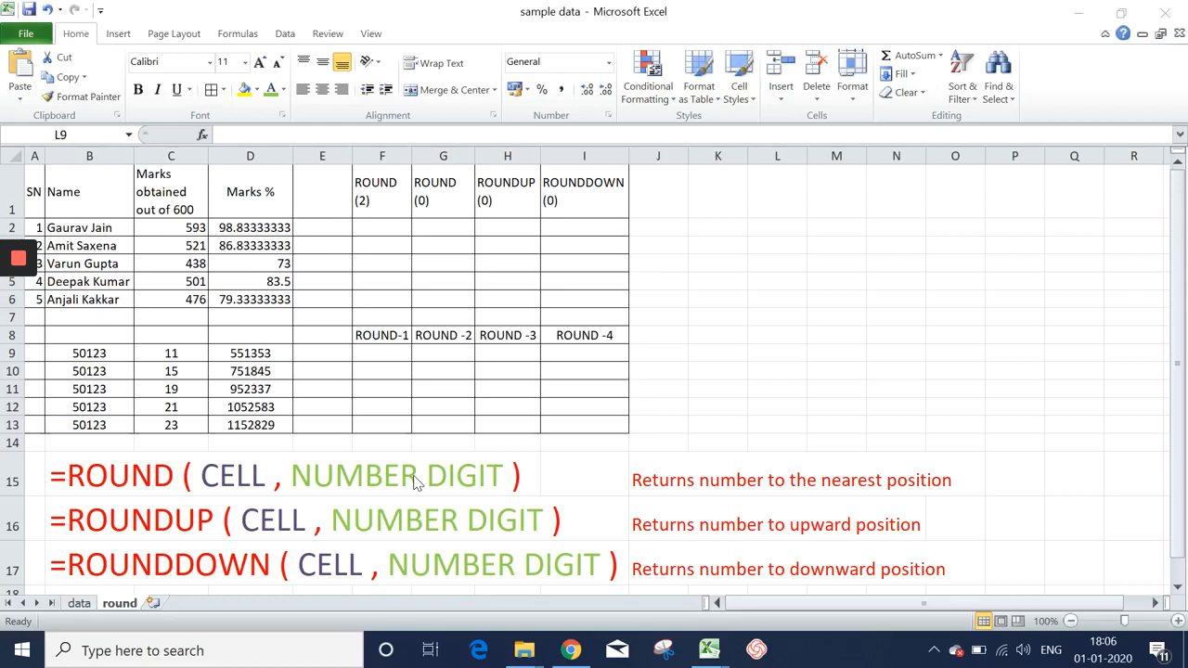
# Examine the Marks % formulas in D2:D6 that calculate each student's percentage out of 600.
pyautogui.click(453, 402)
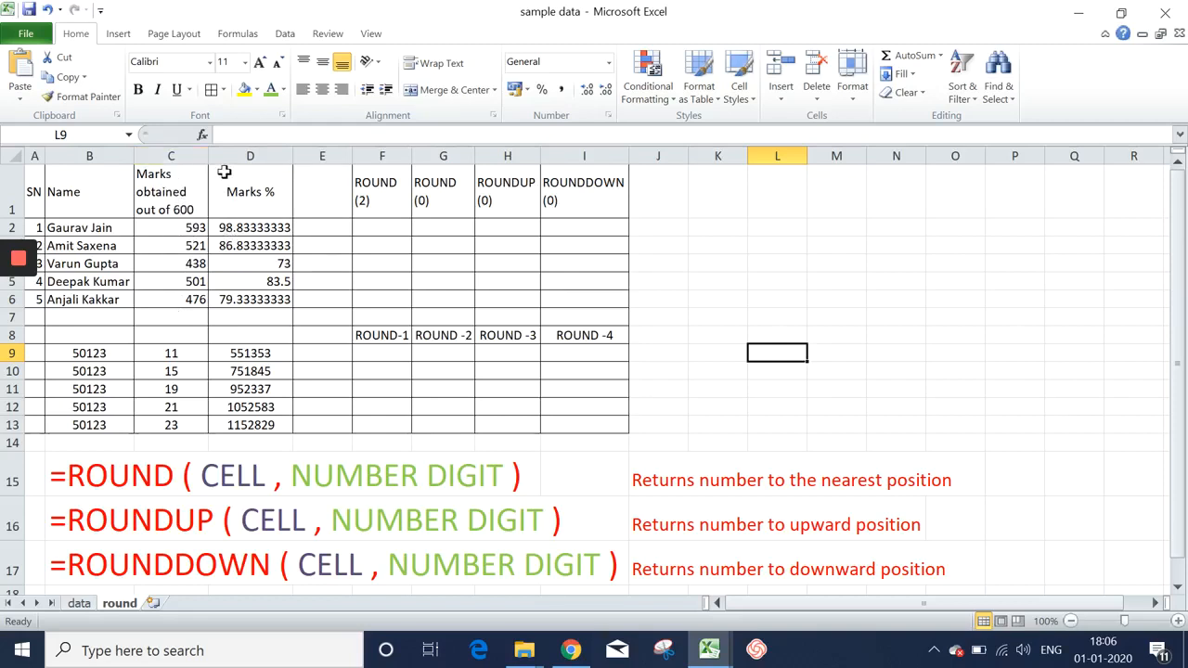
pyautogui.click(248, 232)
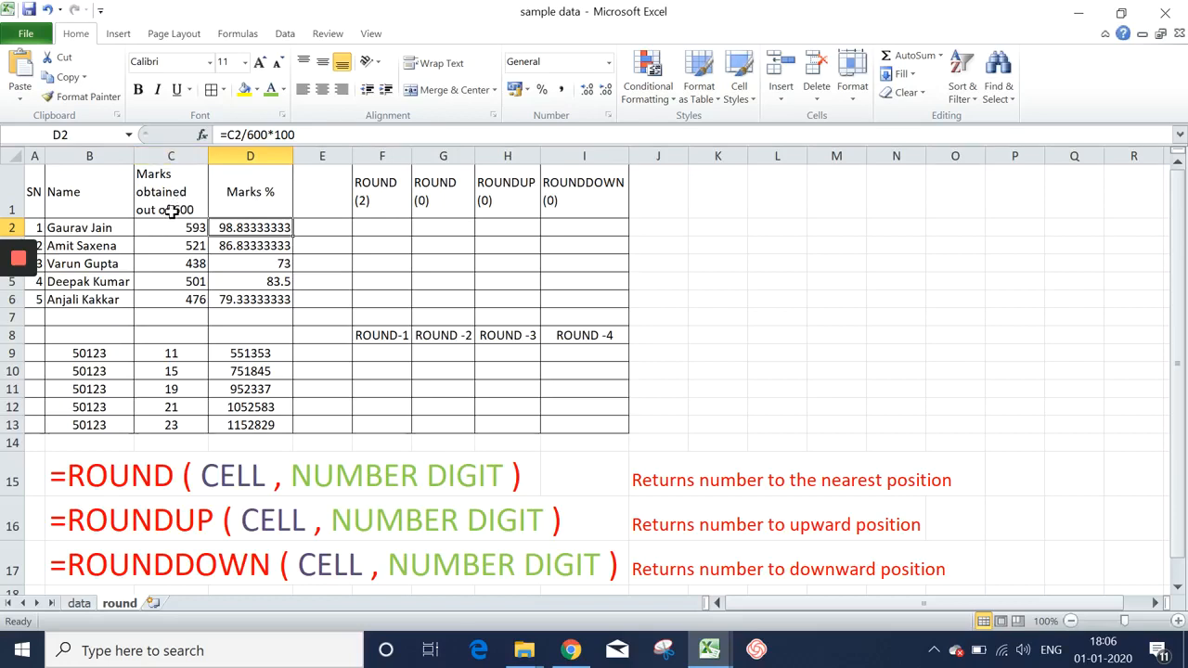
pyautogui.click(254, 263)
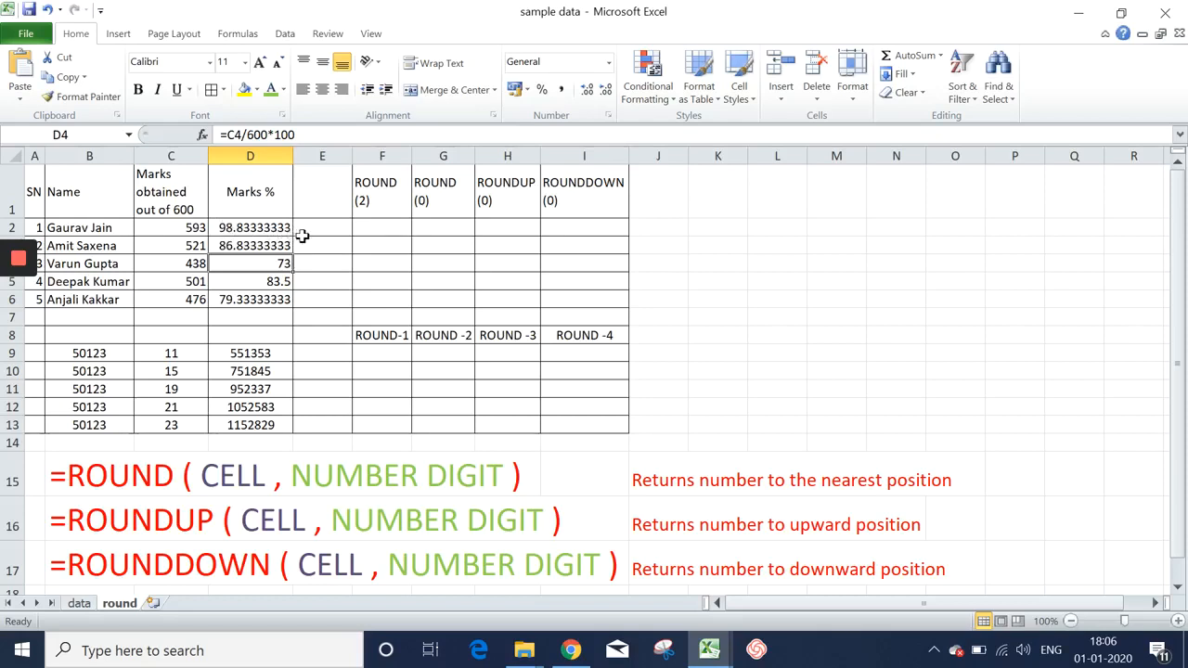
pyautogui.click(246, 227)
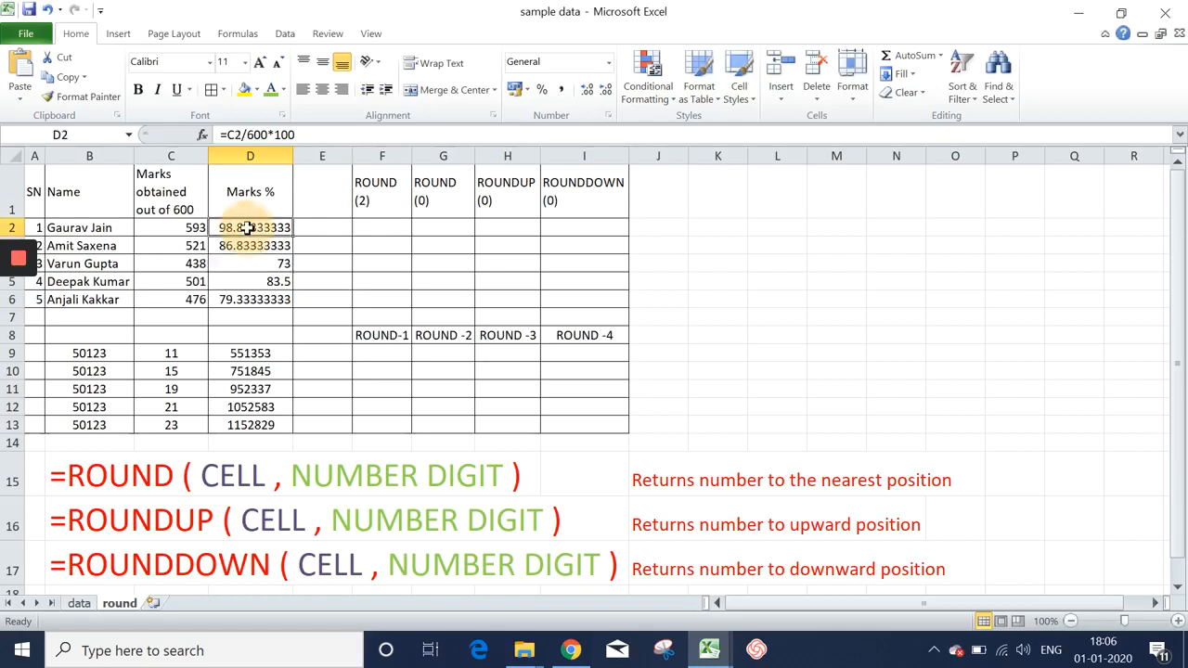
pyautogui.click(256, 246)
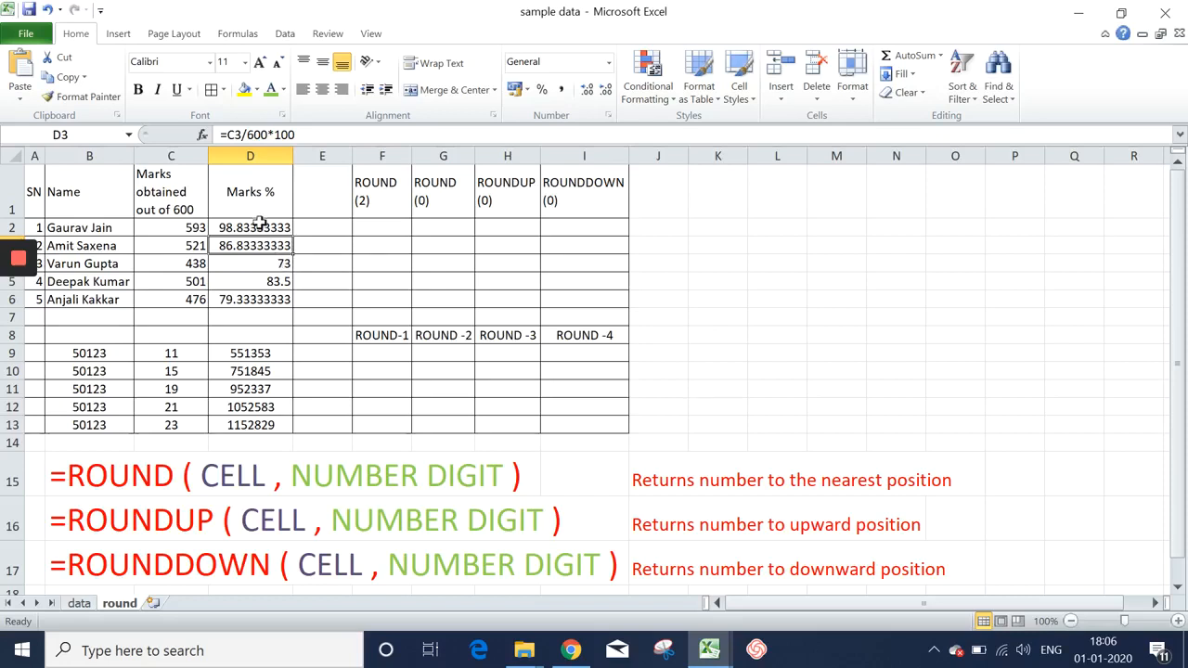
pyautogui.click(260, 222)
pyautogui.click(254, 197)
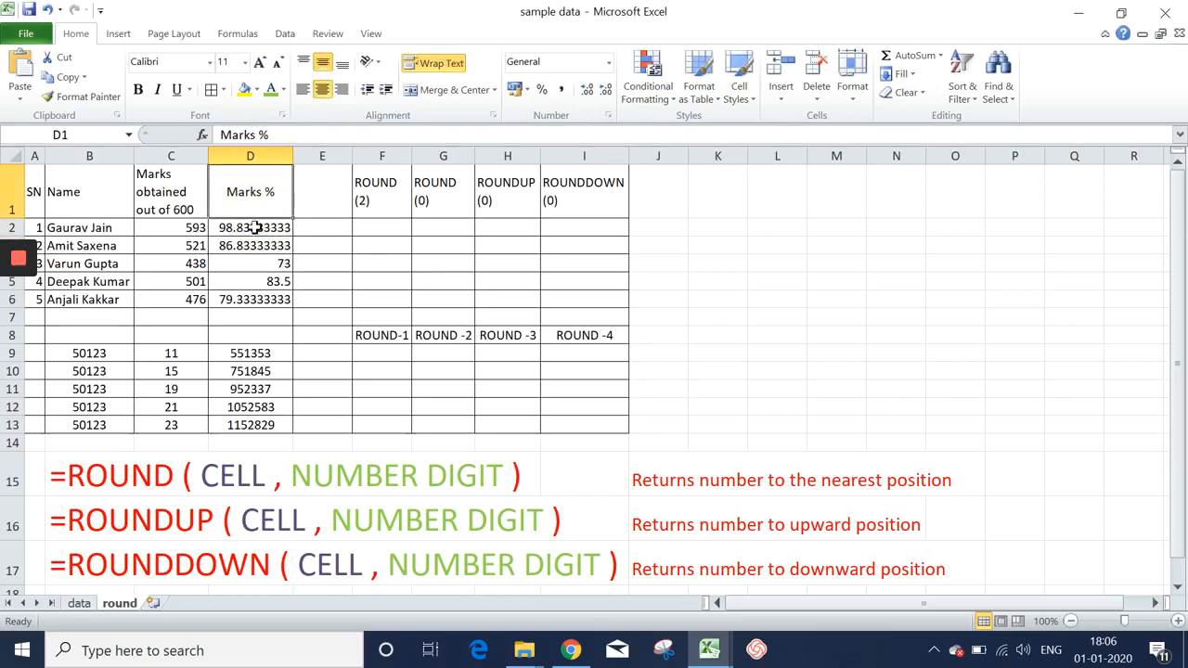
pyautogui.click(254, 228)
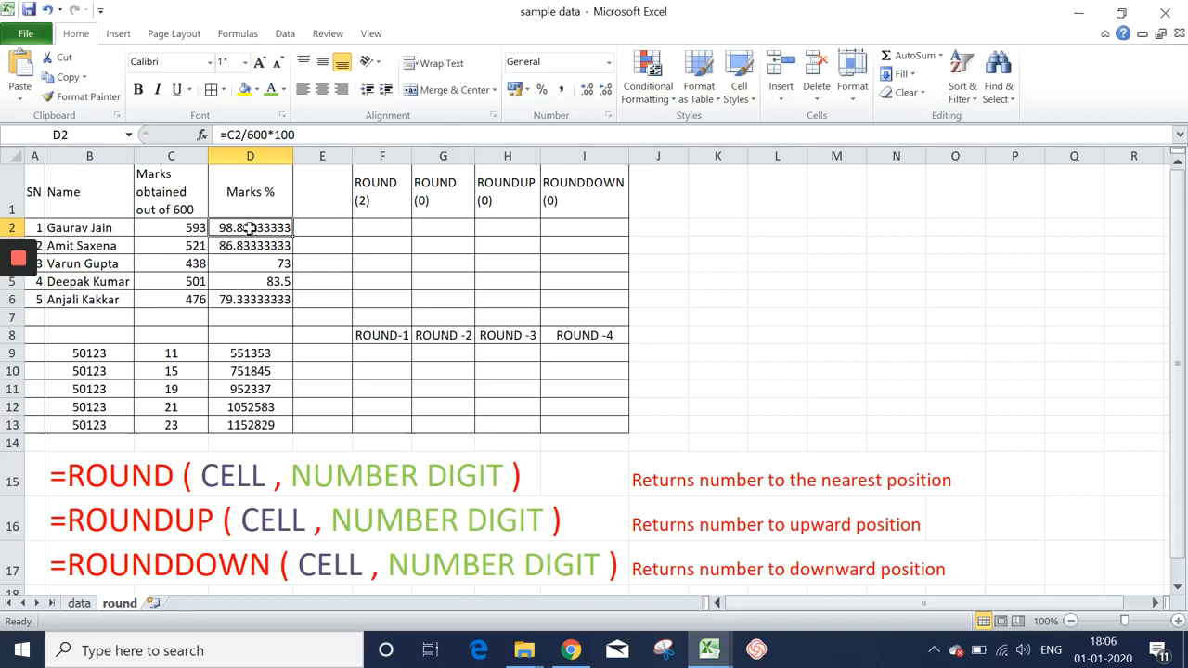
pyautogui.moveTo(244, 226); pyautogui.dragTo(249, 299)
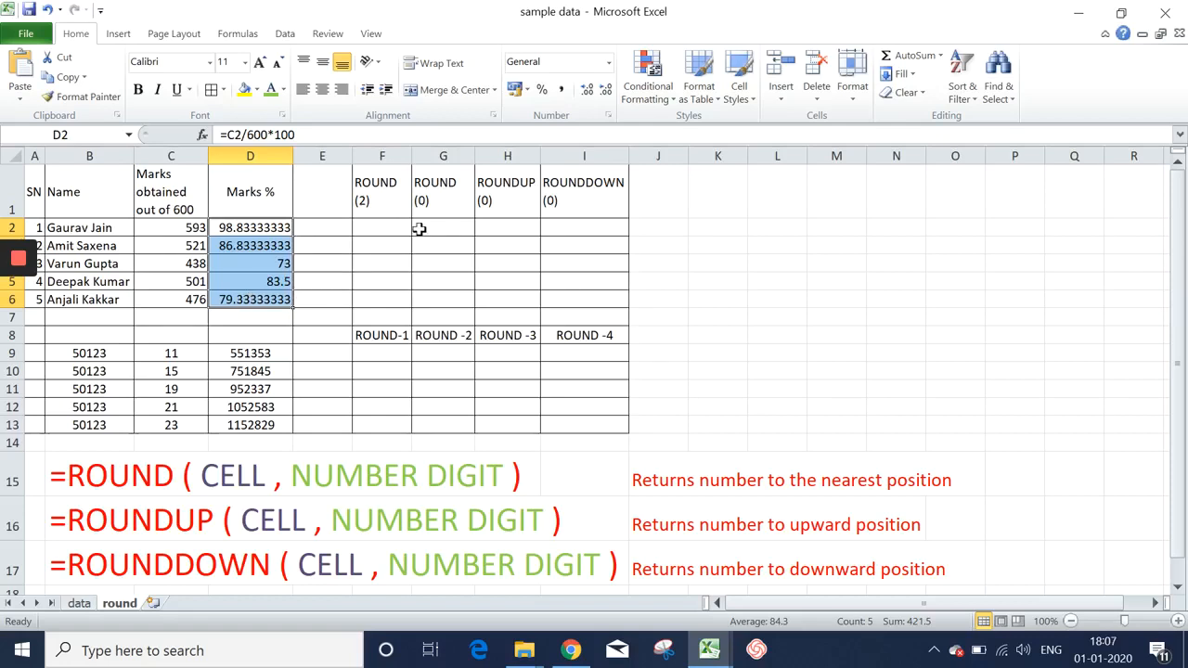
# Enter =ROUND(D2,2) in cell F2 to round the first student's percentage to two decimals.
pyautogui.click(384, 215)
pyautogui.click(384, 233)
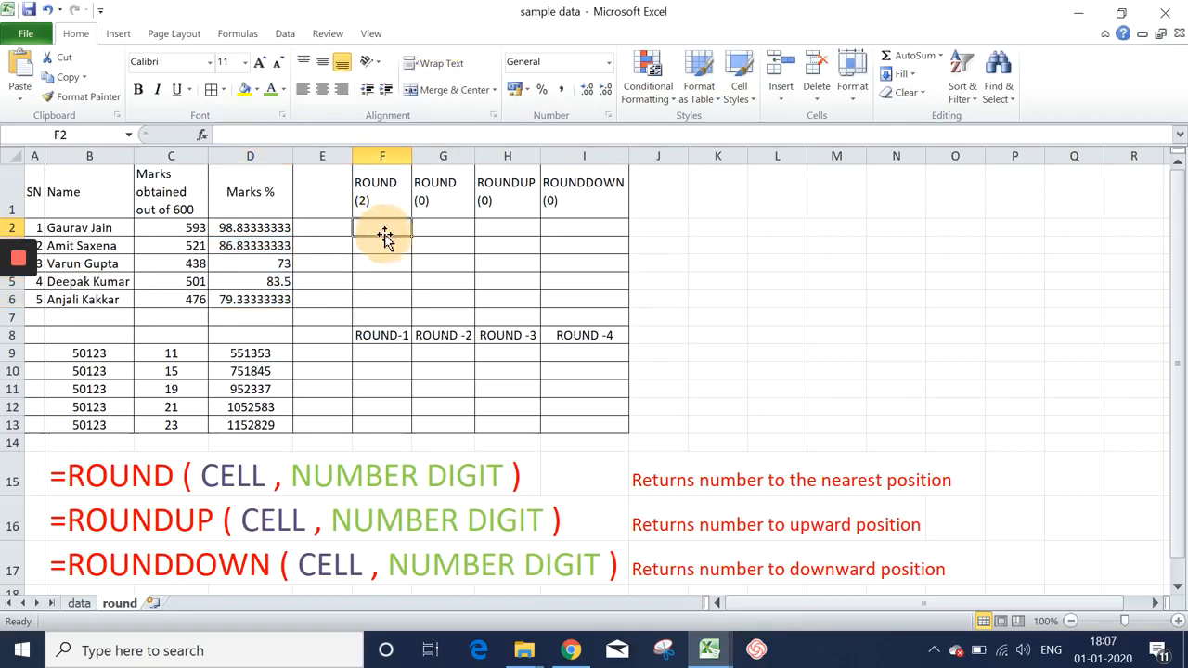
pyautogui.click(372, 212)
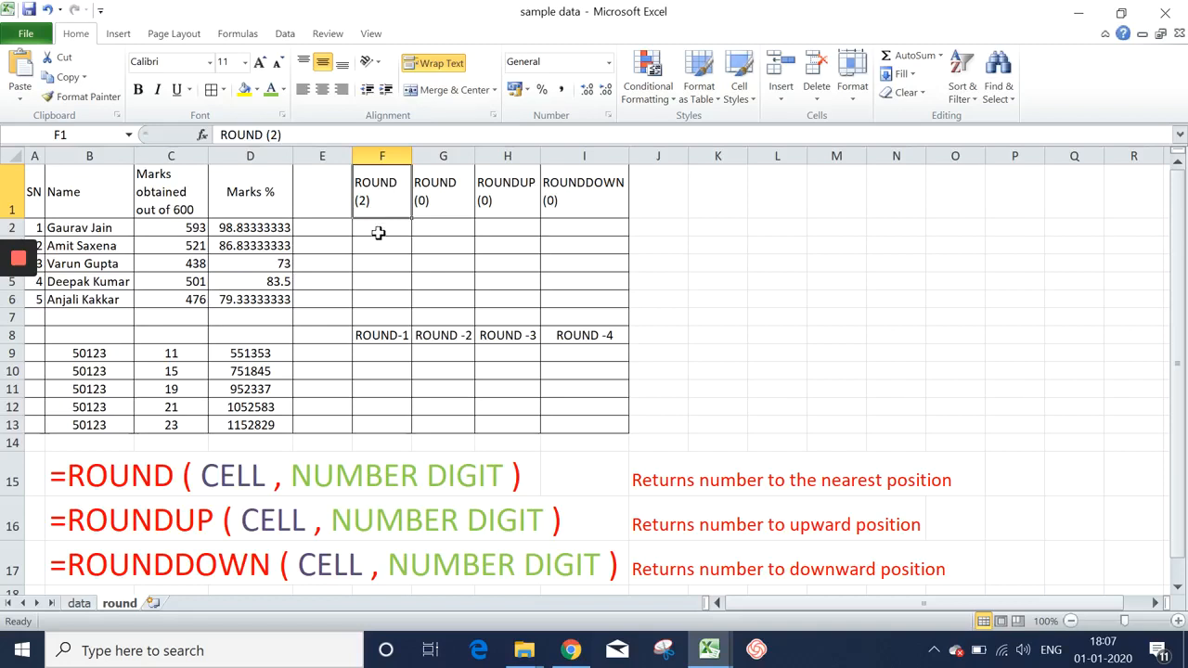
pyautogui.click(377, 233)
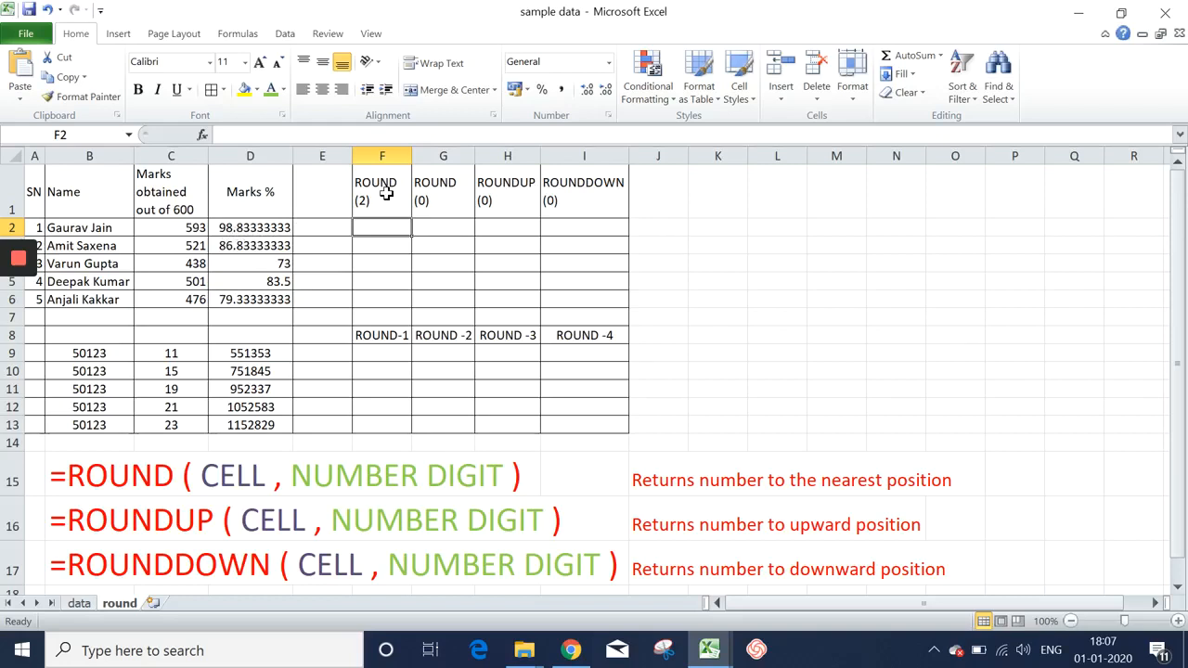
pyautogui.write('=roun')
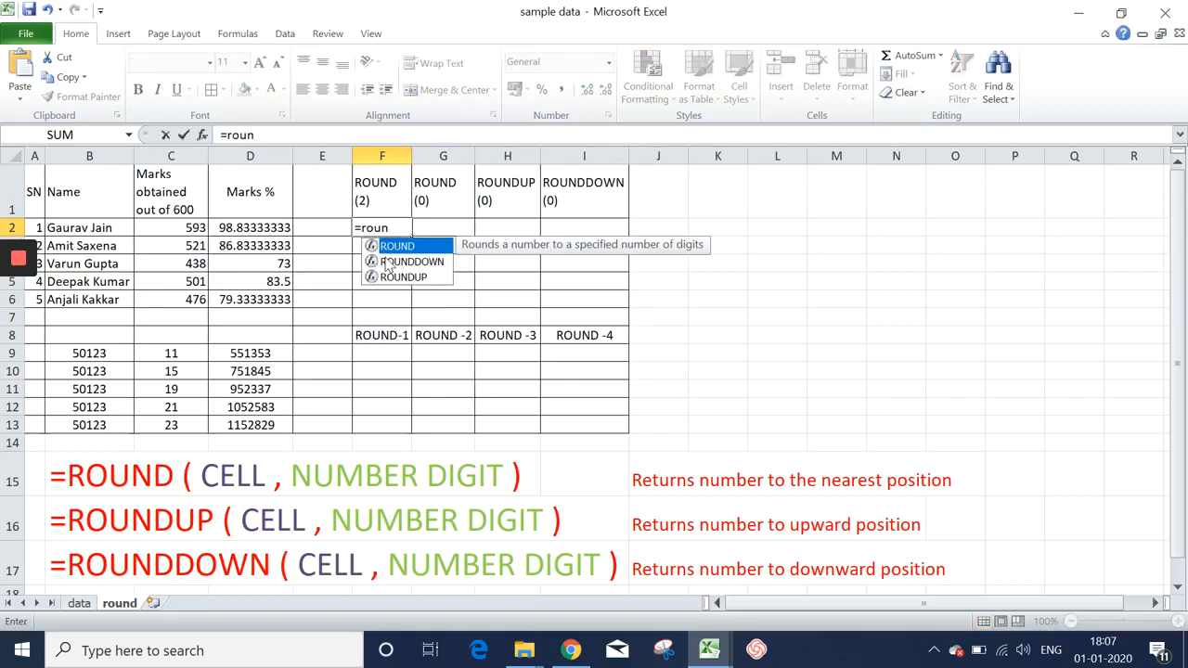
pyautogui.press('Tab')
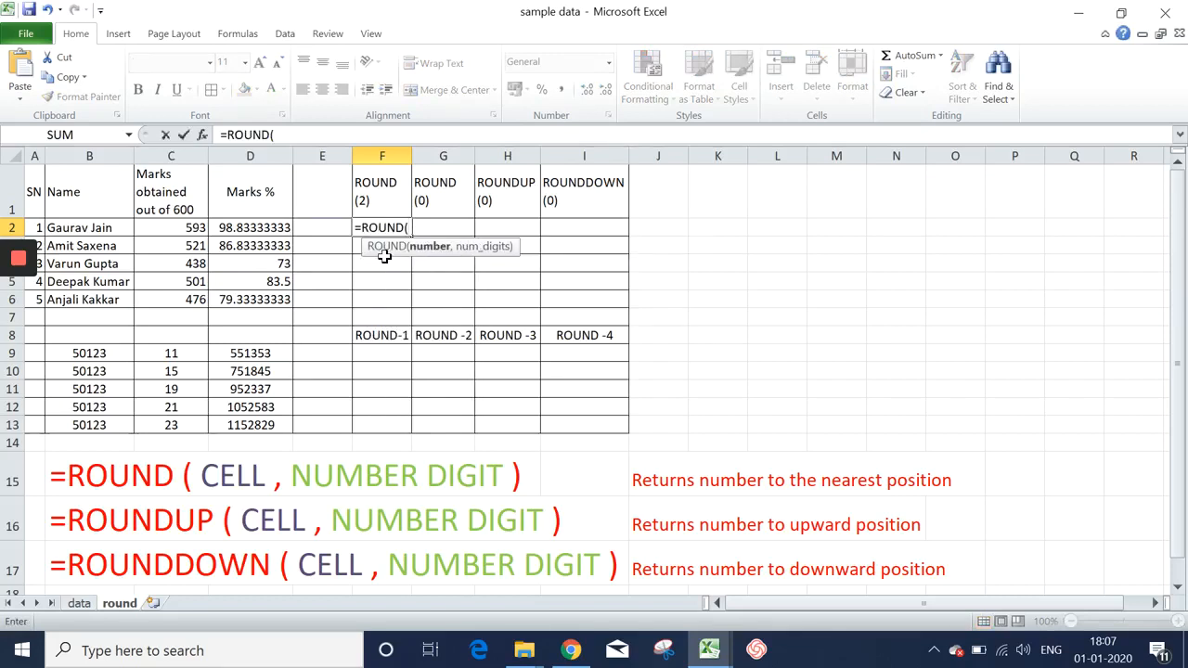
pyautogui.press('Left')
pyautogui.press('Left')
pyautogui.press('Left')
pyautogui.press('Right')
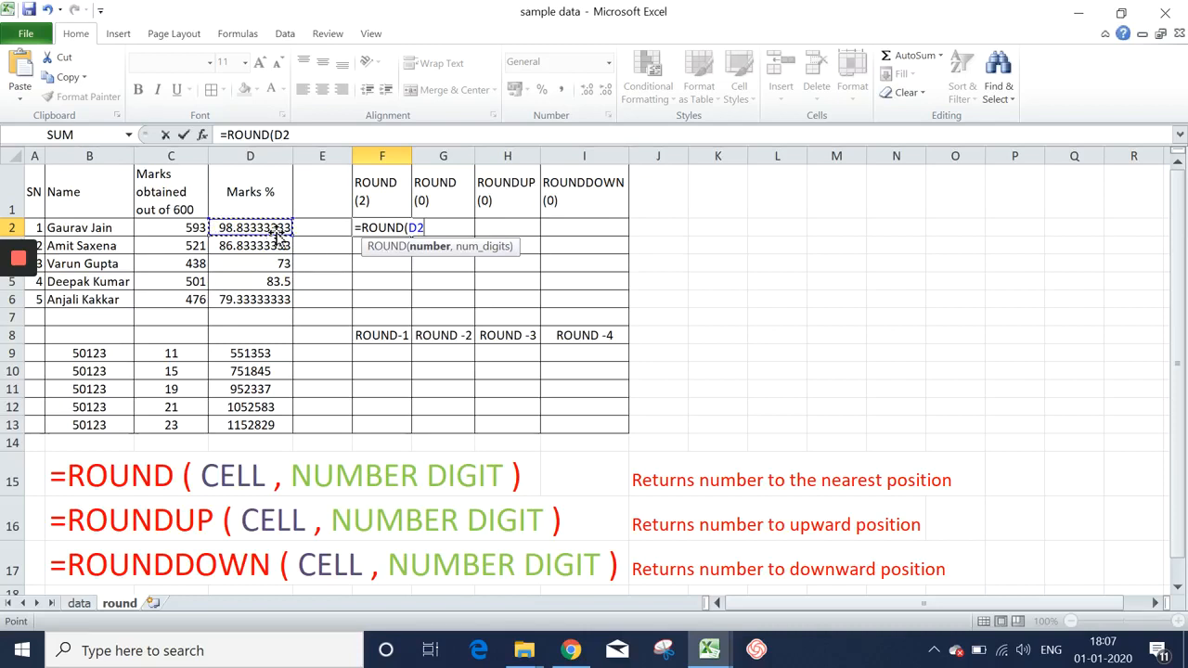
pyautogui.write(',')
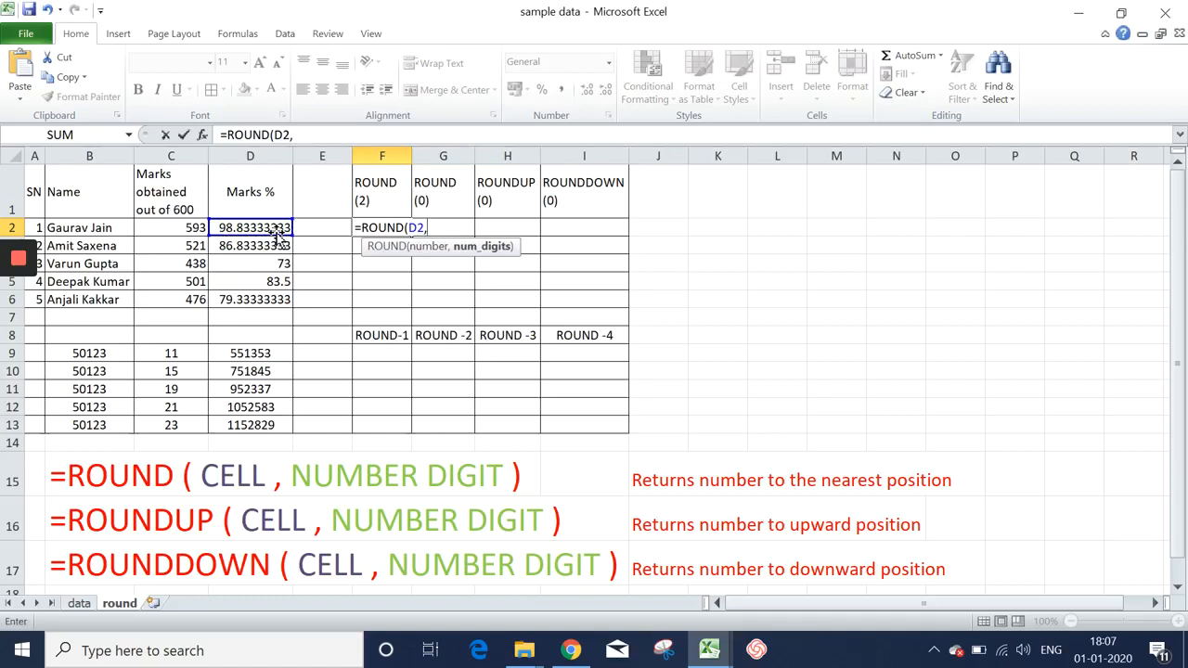
pyautogui.write('2)')
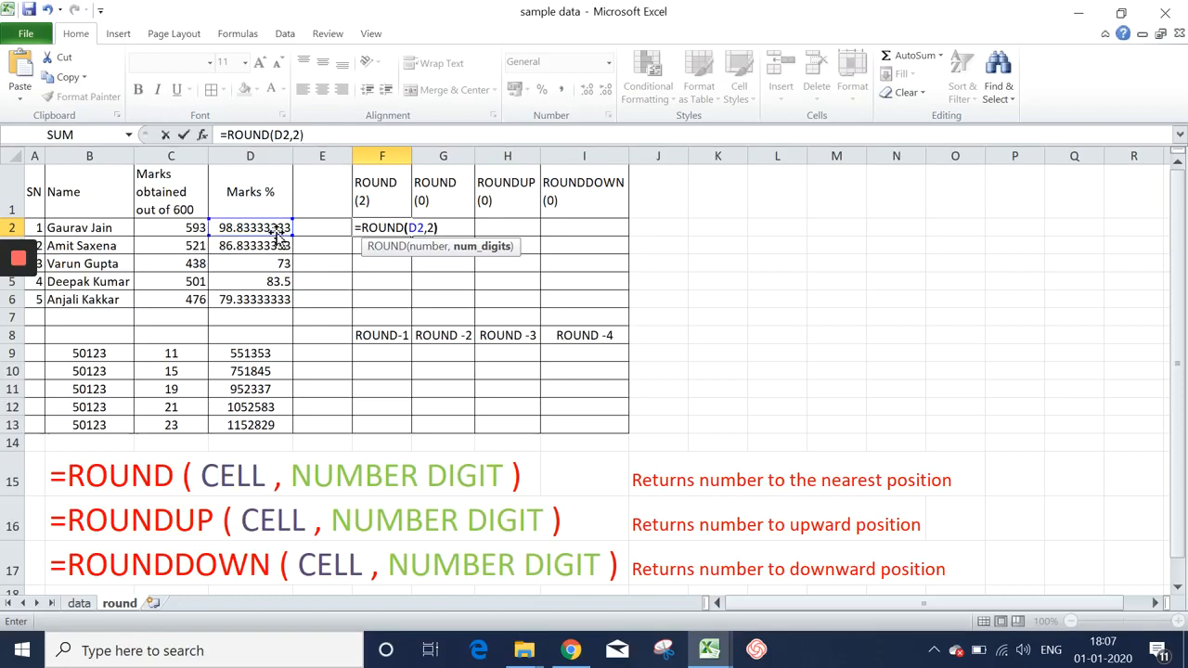
pyautogui.press('Return')
# Copy the two-decimal ROUND formula from F2 to F3:F6 and check the rounded results.
pyautogui.press('Up')
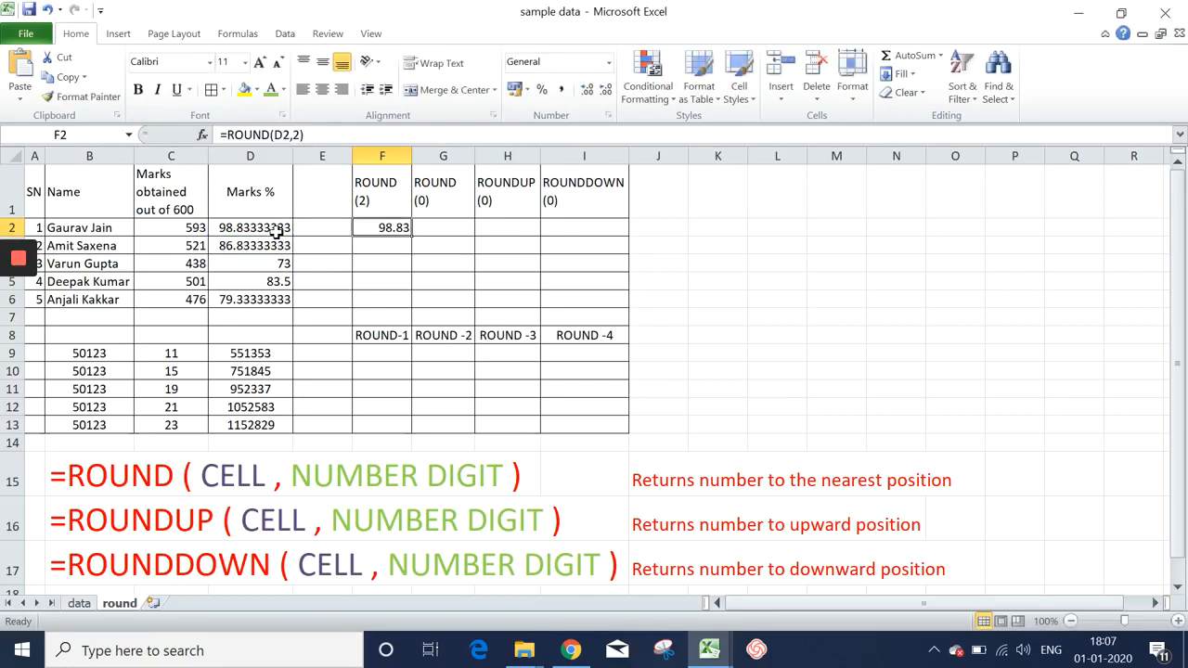
pyautogui.hotkey('ctrl', 'c')
pyautogui.press('Down')
pyautogui.hotkey('shift', 'Down')
pyautogui.hotkey('shift', 'Down')
pyautogui.hotkey('shift', 'Down')
pyautogui.press('Return')
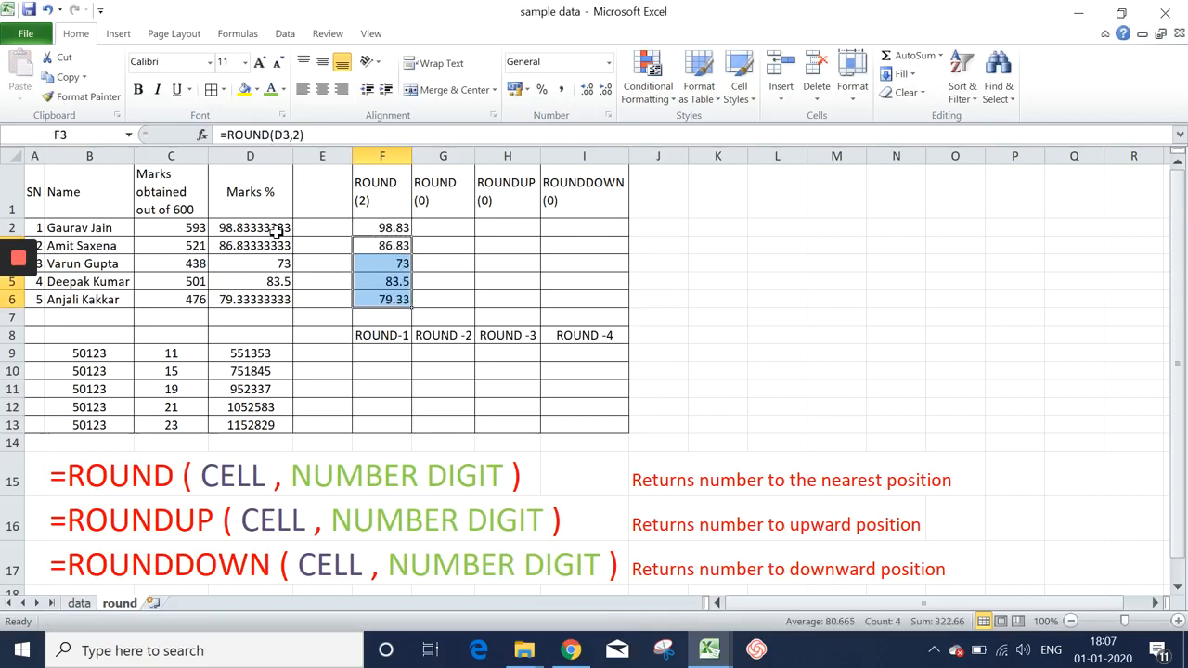
pyautogui.press('Down')
pyautogui.press('Up')
pyautogui.press('Up')
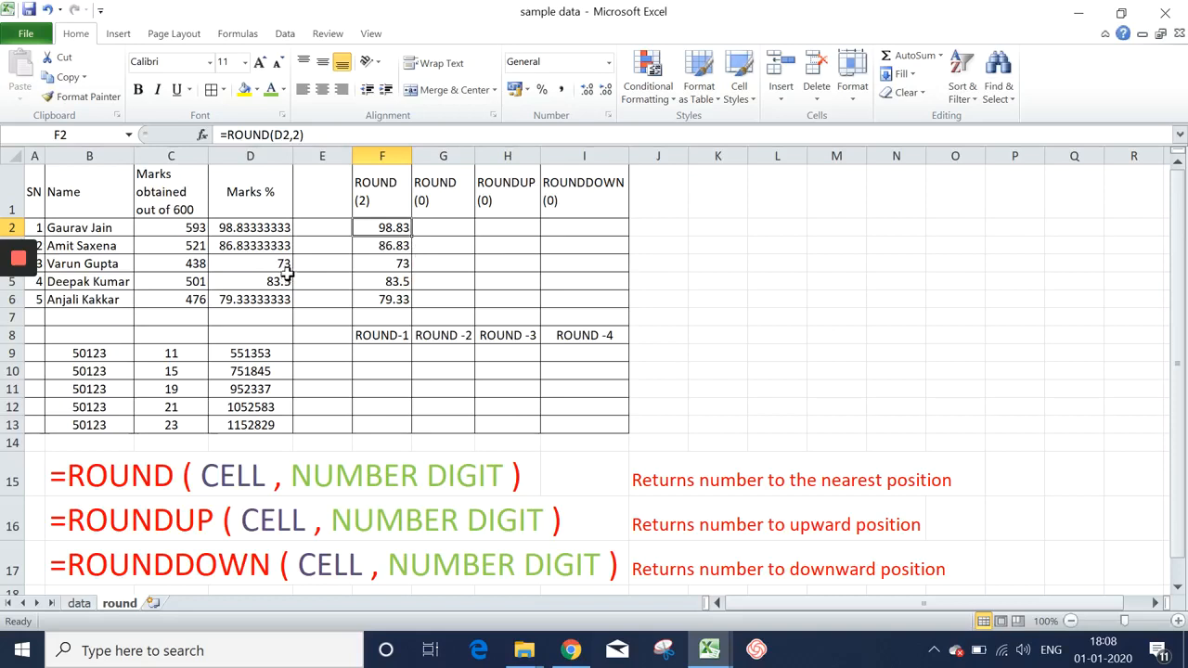
pyautogui.click(397, 267)
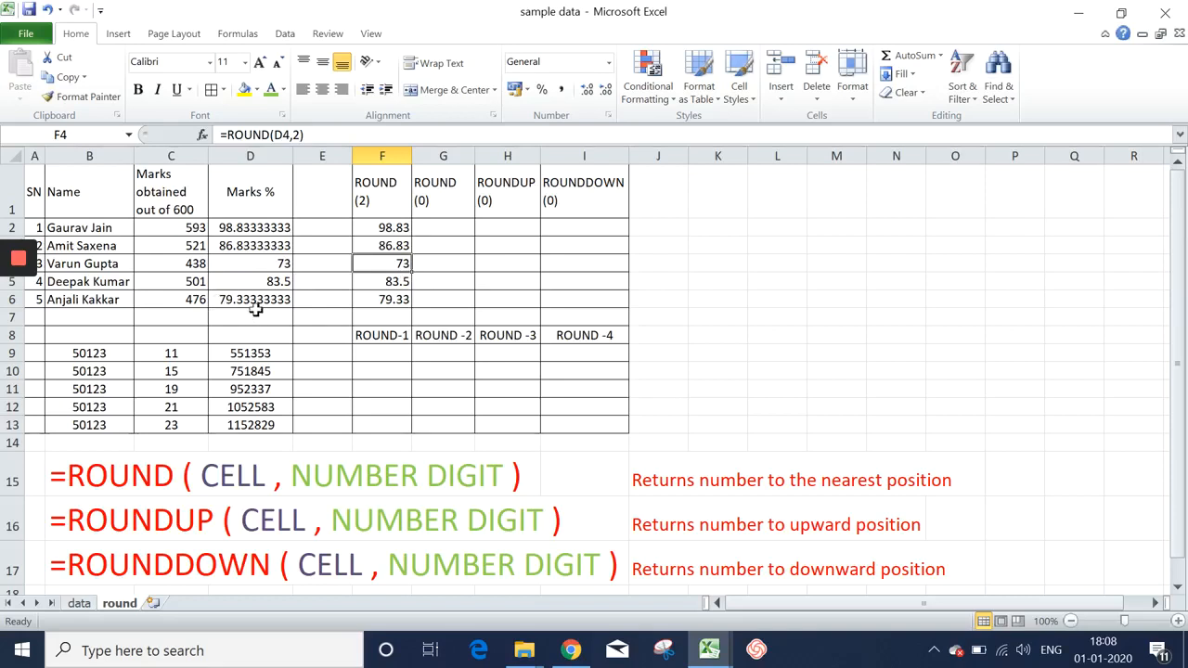
pyautogui.click(383, 300)
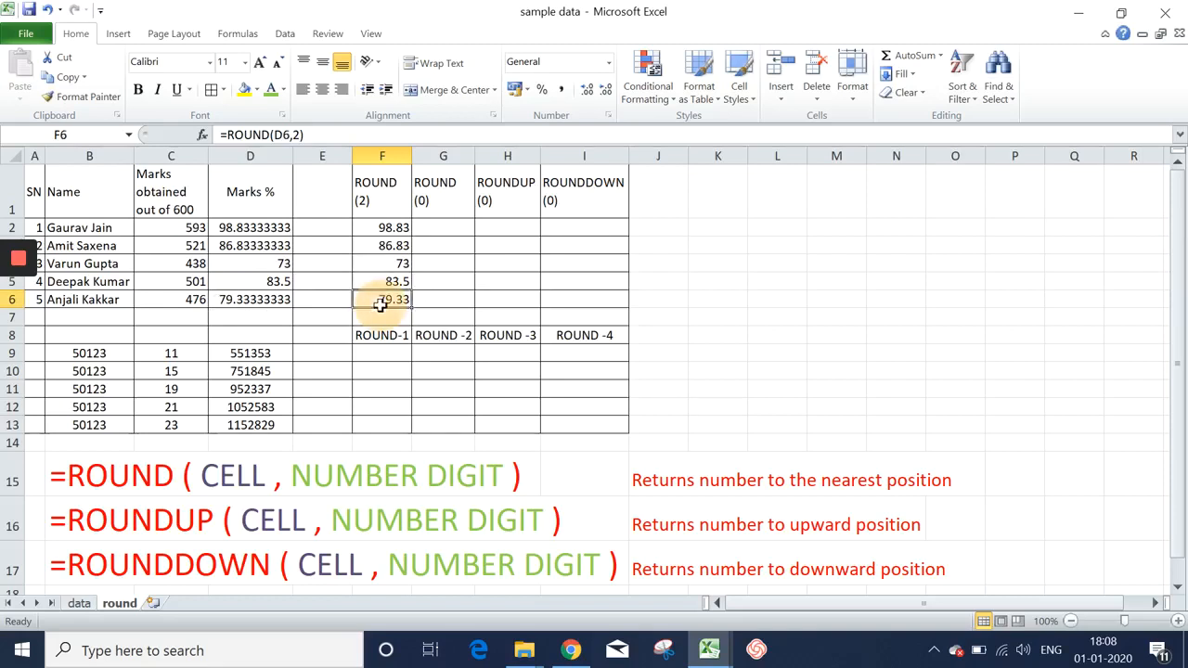
# Enter =ROUND(D2,0) in cell G2 to round the first student's percentage to a whole number.
pyautogui.click(452, 185)
pyautogui.press('Down')
pyautogui.press('Down')
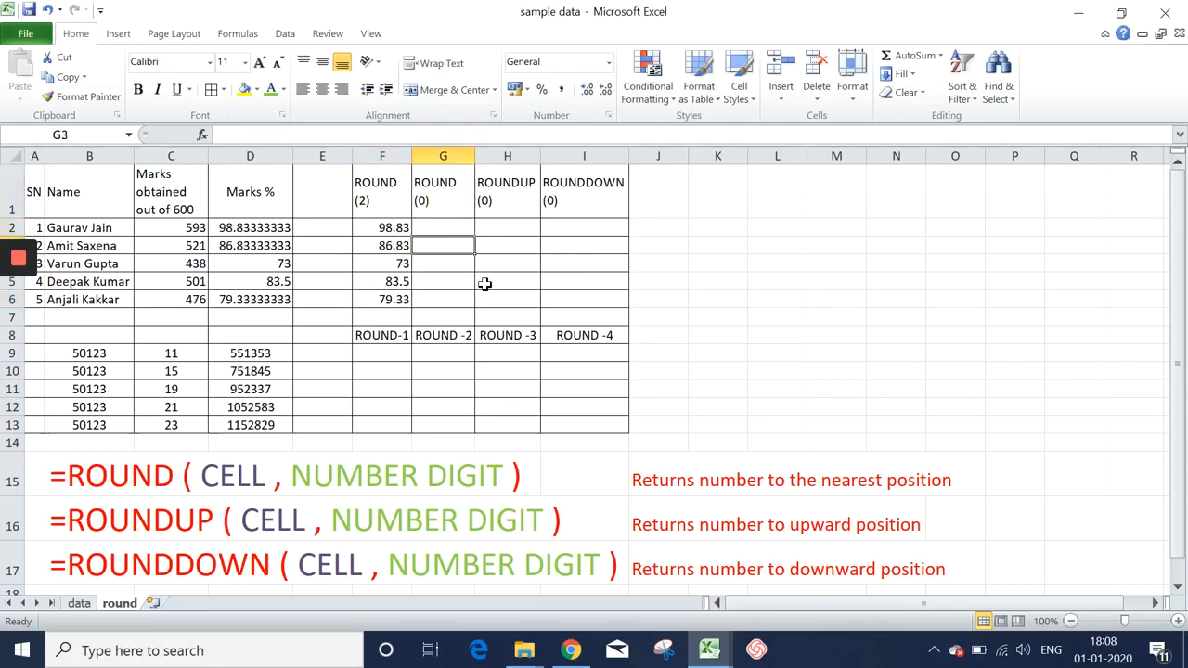
pyautogui.press('Down')
pyautogui.press('Up')
pyautogui.press('Up')
pyautogui.press('Up')
pyautogui.press('Down')
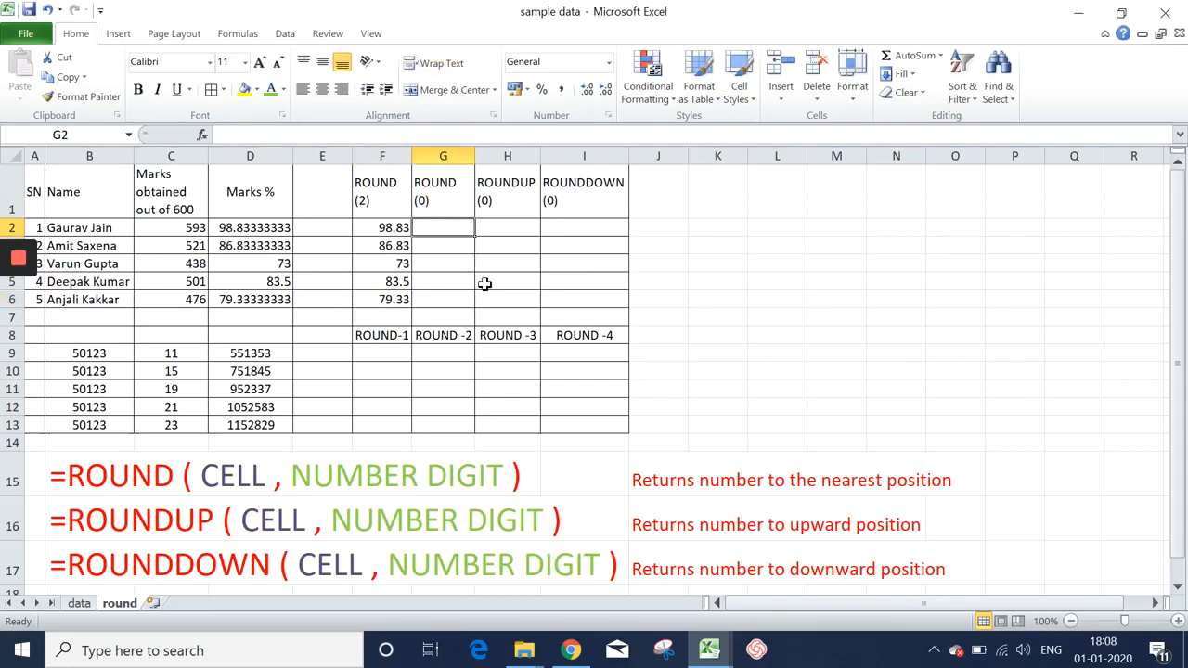
pyautogui.write('=roun')
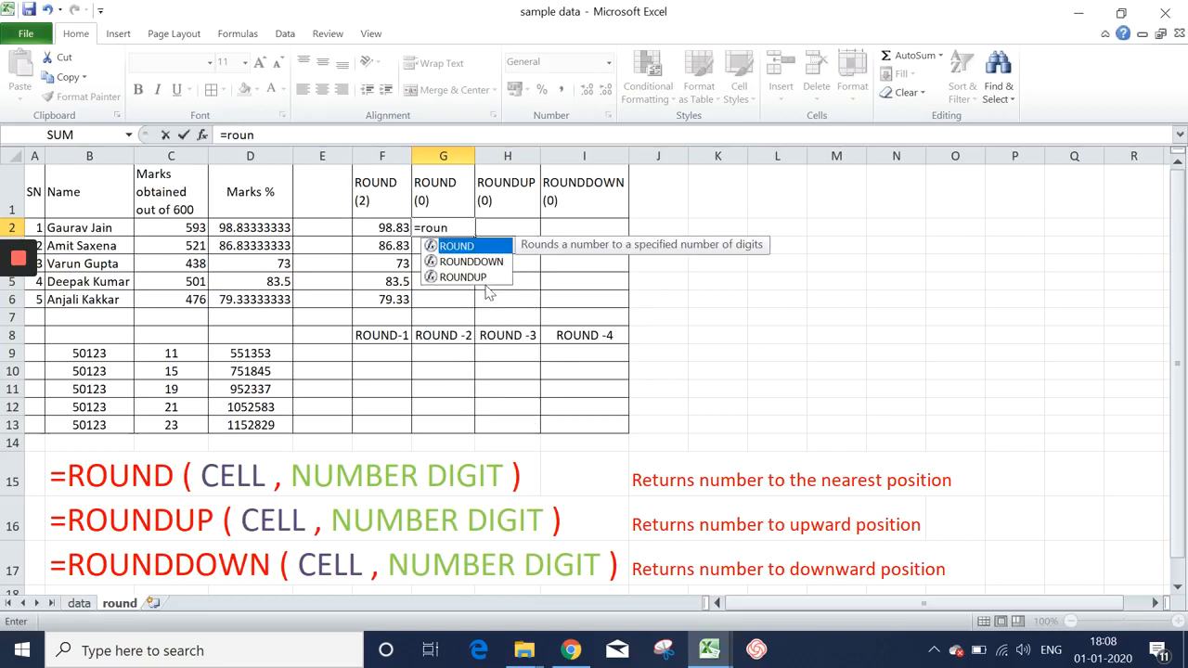
pyautogui.press('Tab')
pyautogui.press('Left')
pyautogui.press('Left')
pyautogui.press('Left')
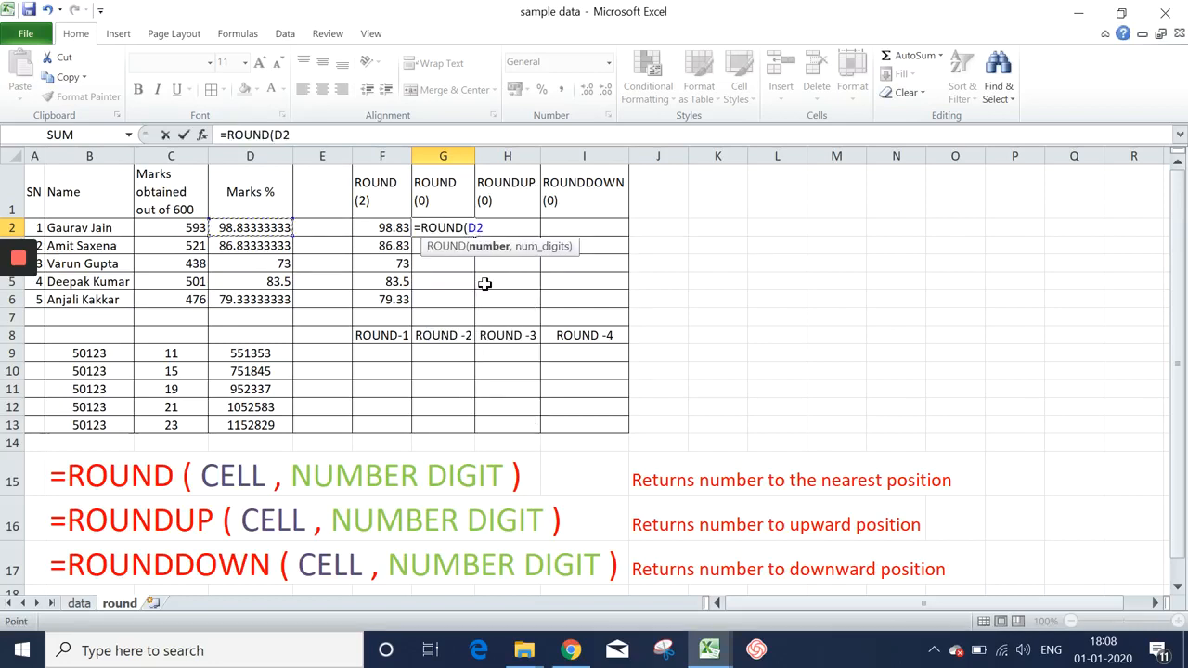
pyautogui.write(',0')
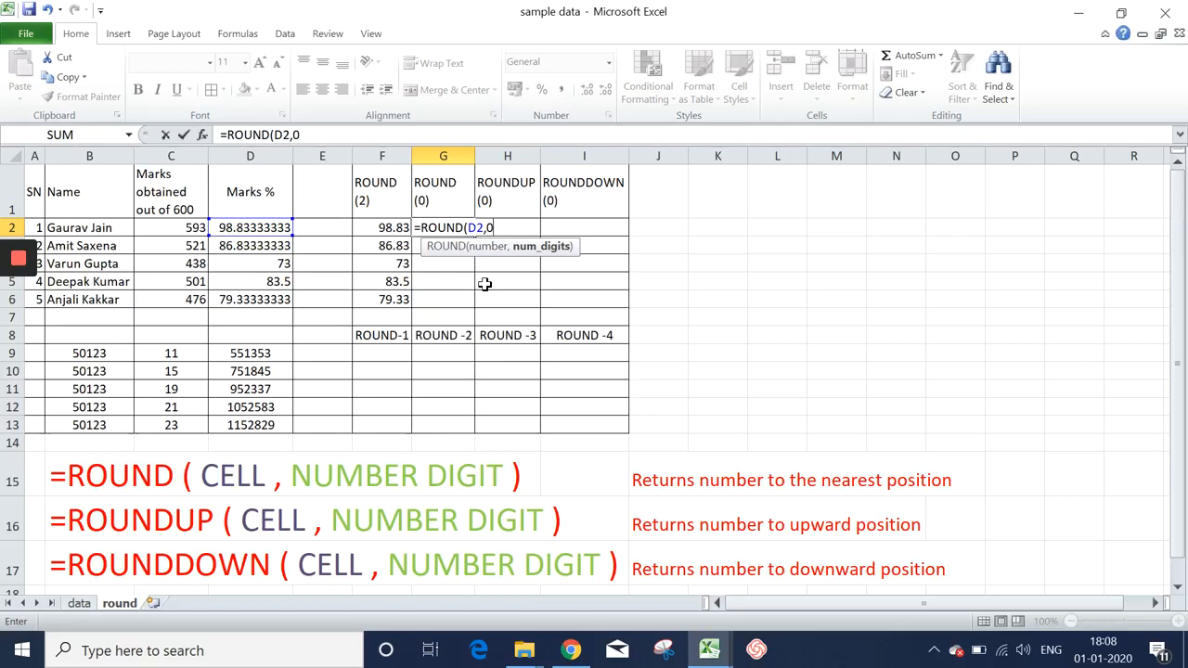
pyautogui.press('Return')
# Copy the zero-decimal ROUND formula from G2 to G3:G6 and check the rounded results.
pyautogui.press('Up')
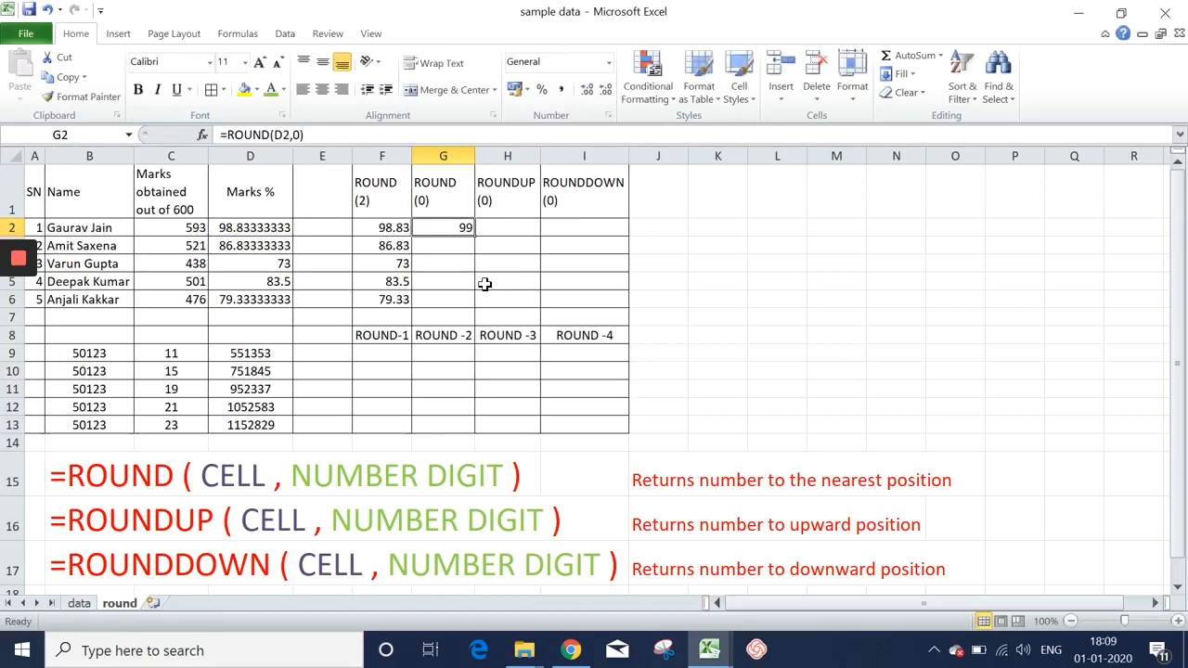
pyautogui.hotkey('ctrl', 'c')
pyautogui.press('Down')
pyautogui.hotkey('shift', 'Down')
pyautogui.hotkey('shift', 'Down')
pyautogui.hotkey('shift', 'Down')
pyautogui.press('Return')
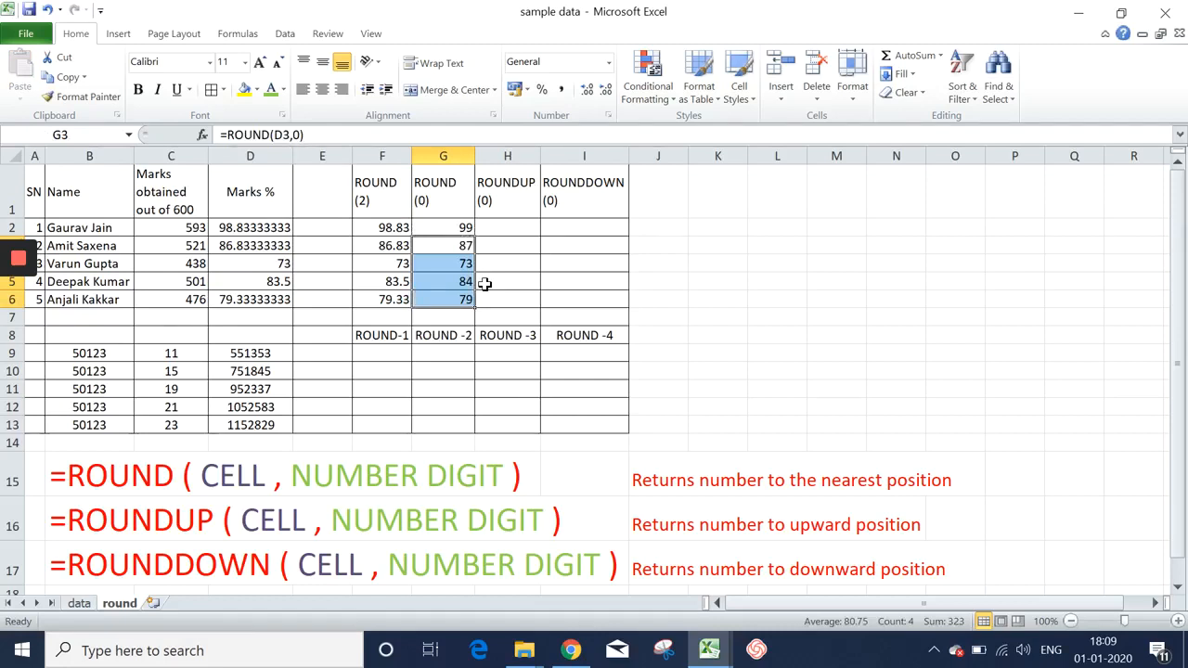
pyautogui.click(581, 247)
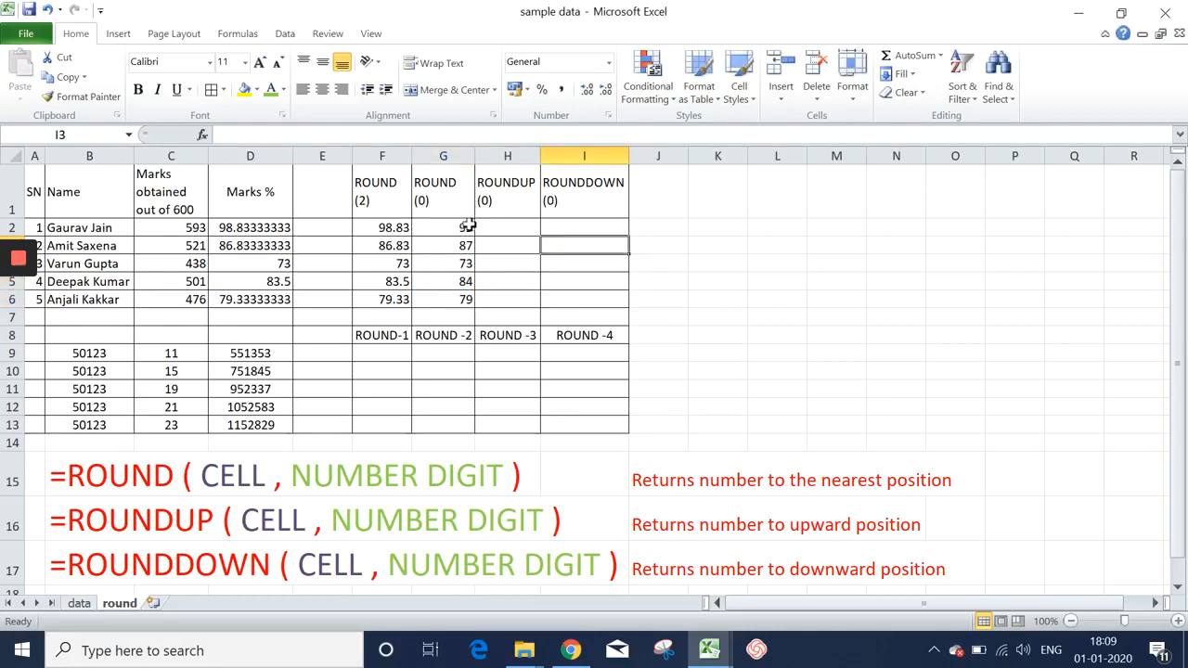
pyautogui.click(457, 227)
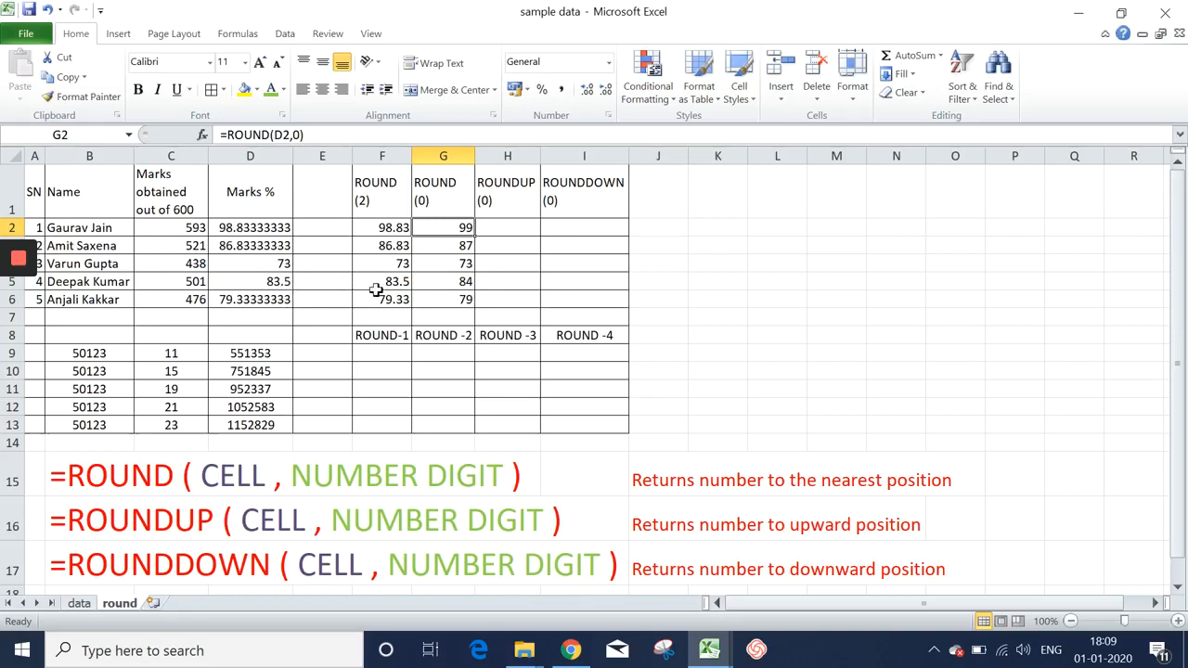
pyautogui.click(465, 281)
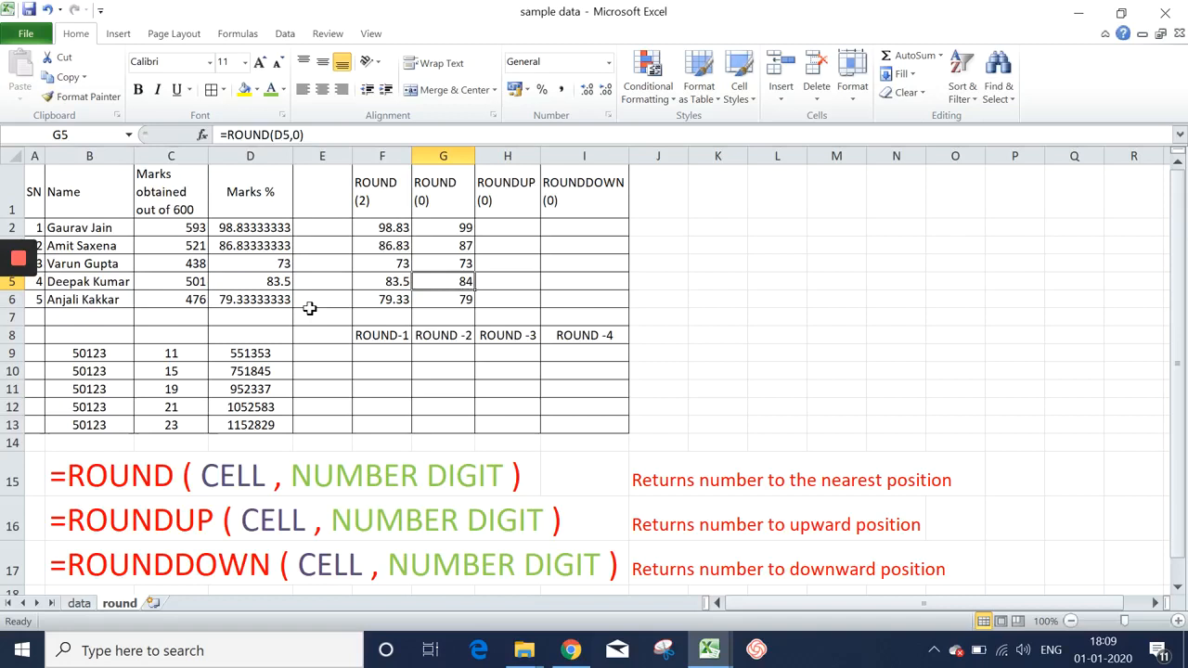
pyautogui.click(444, 305)
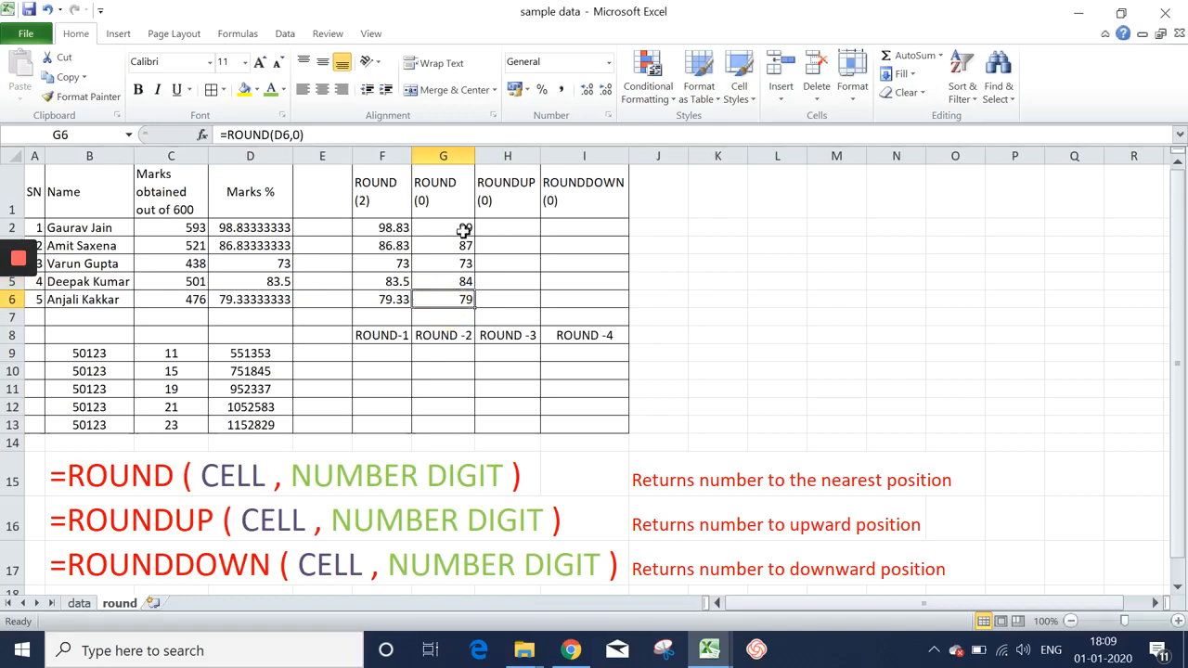
# Enter =ROUNDUP(D2,0) in cell H2 to round the first student's percentage up to a whole number.
pyautogui.click(509, 197)
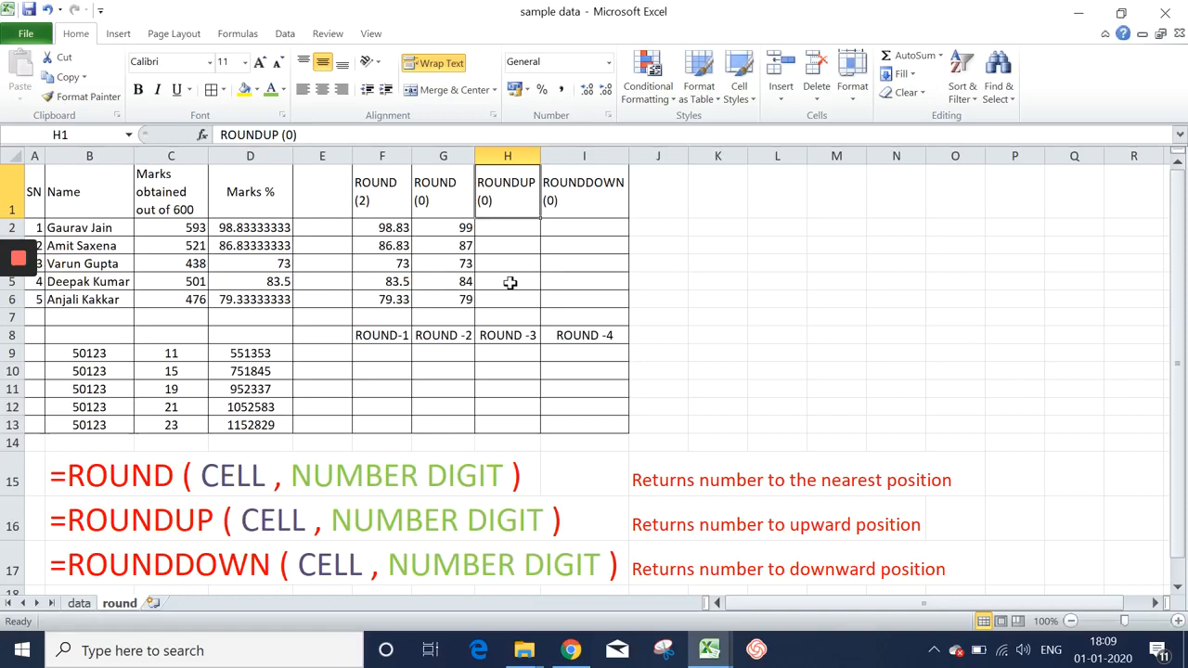
pyautogui.click(508, 228)
pyautogui.write('=')
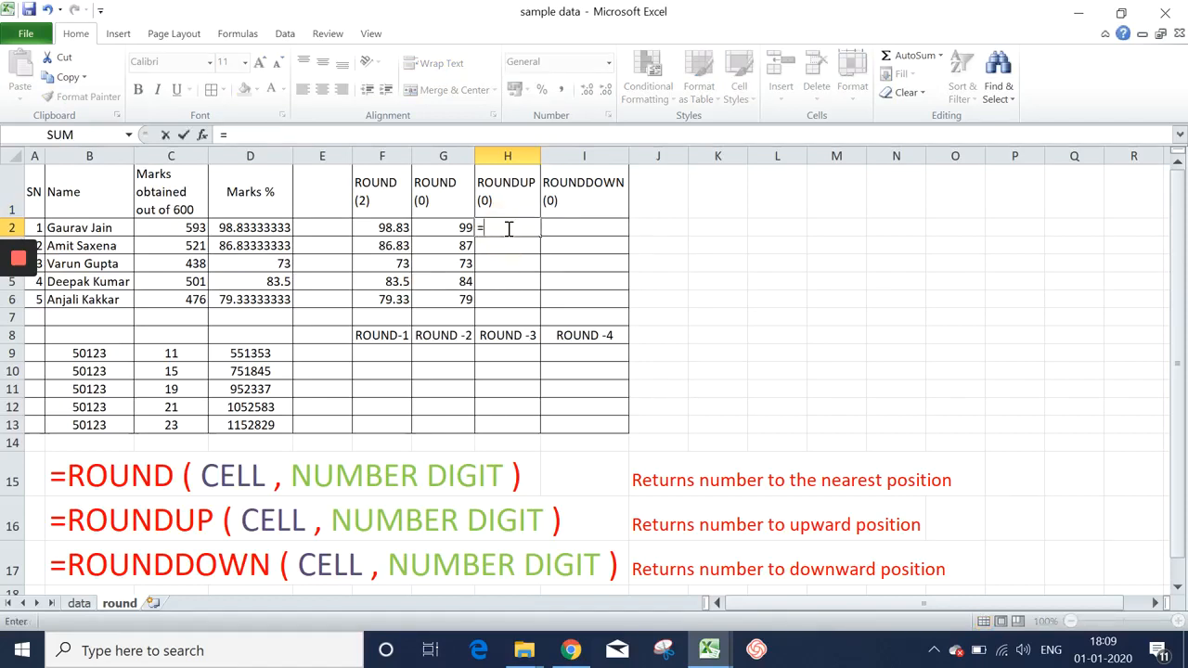
pyautogui.write('roun')
pyautogui.press('Down')
pyautogui.press('Down')
pyautogui.press('Tab')
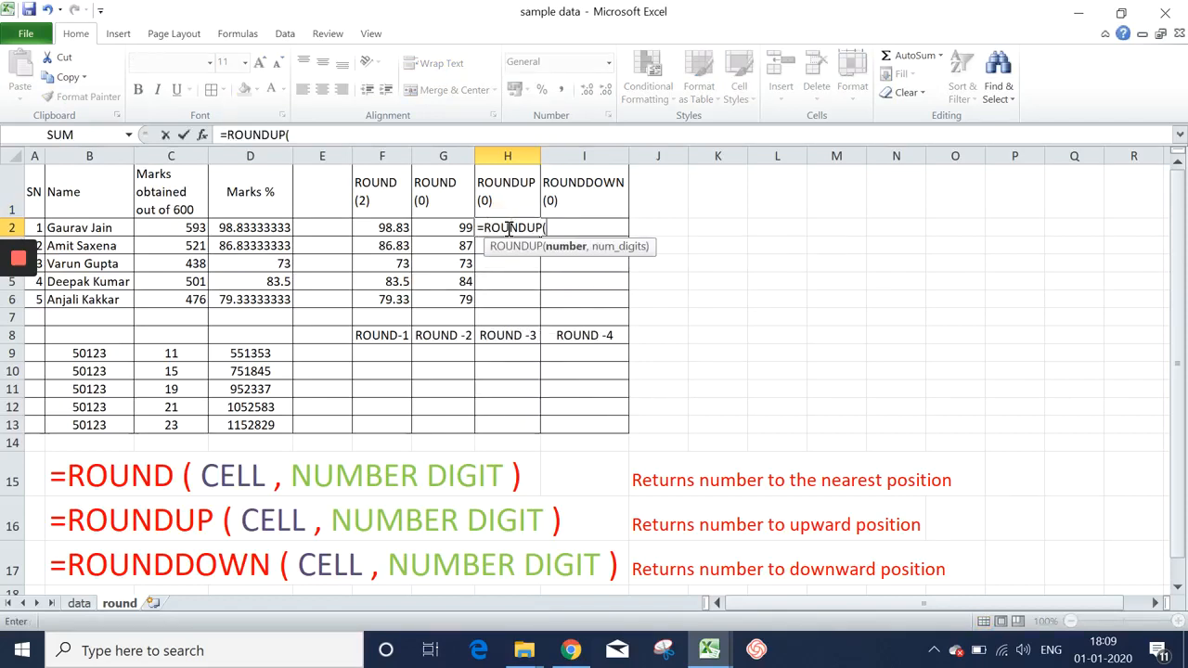
pyautogui.press('Left')
pyautogui.press('Left')
pyautogui.press('Left')
pyautogui.press('Left')
pyautogui.write(')')
pyautogui.press('Return')
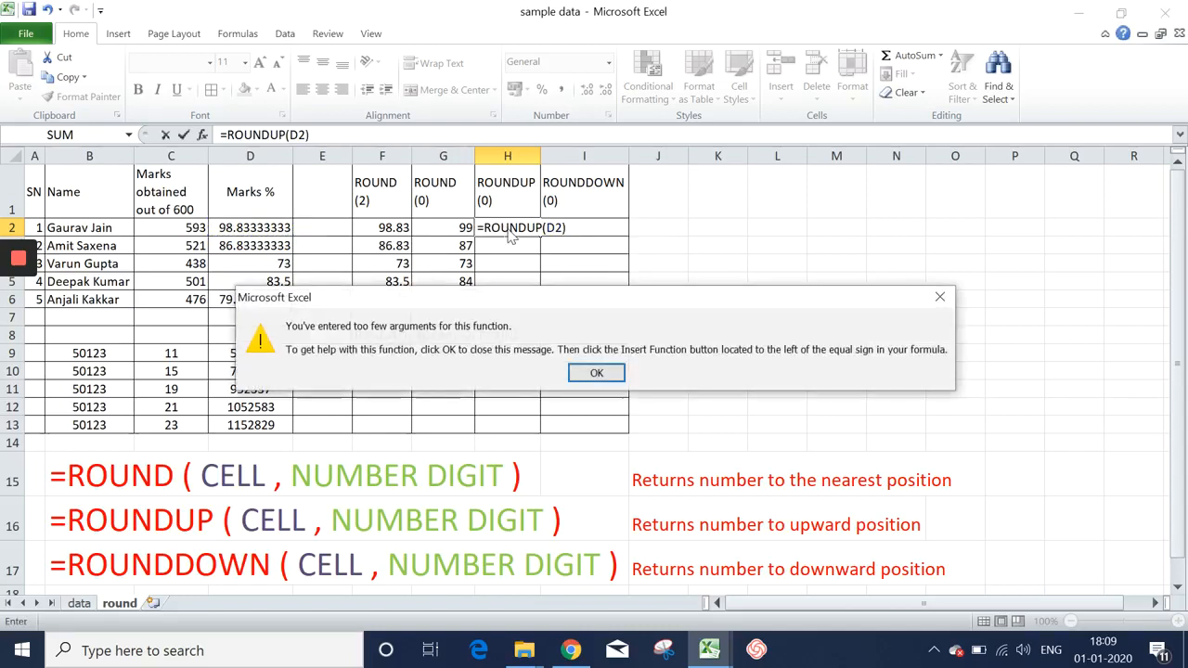
pyautogui.press('Return')
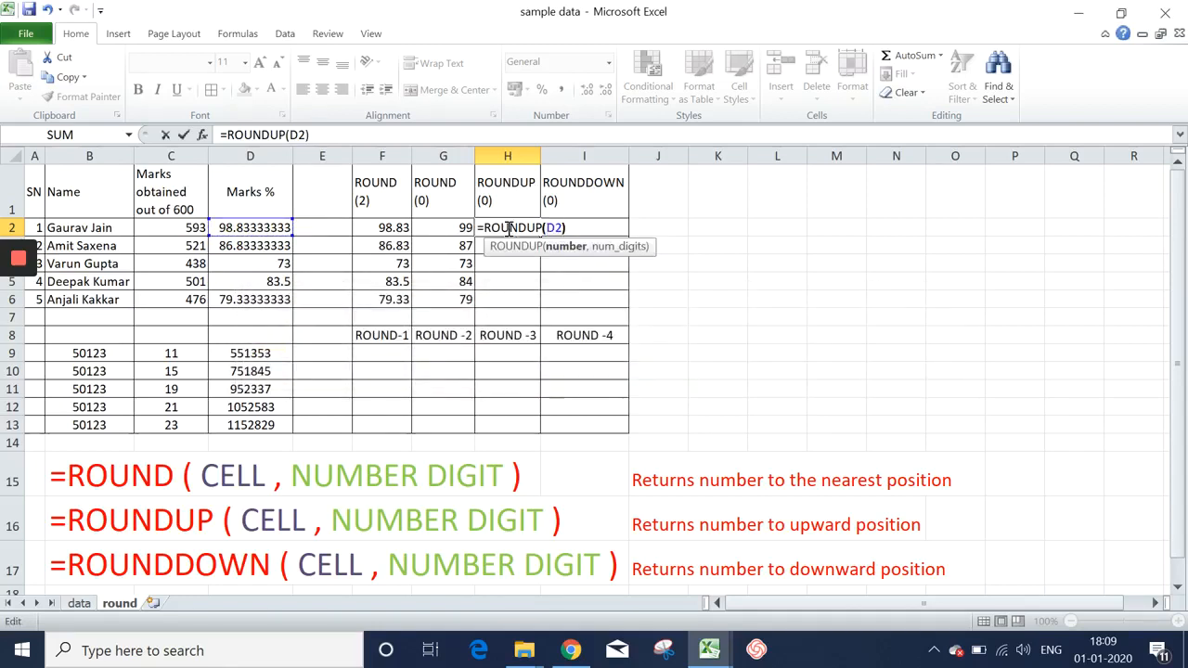
pyautogui.write(',0')
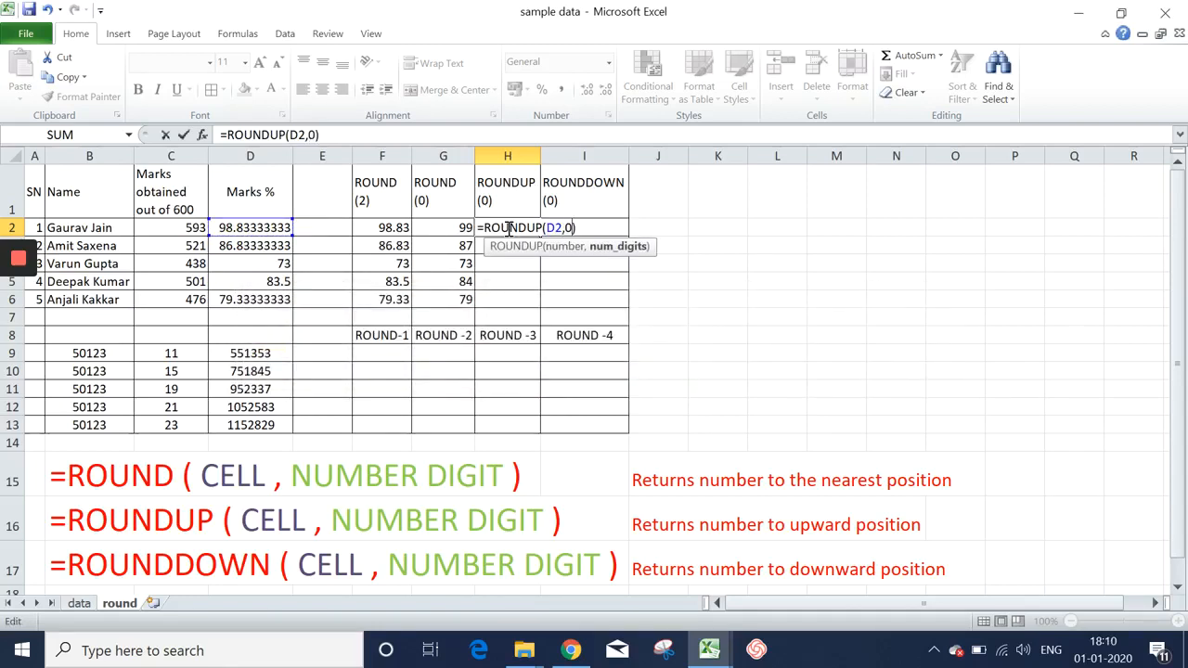
pyautogui.press('Return')
# Copy the ROUNDUP formula from H2 to H3:H6.
pyautogui.click(507, 227)
pyautogui.hotkey('ctrl', 'c')
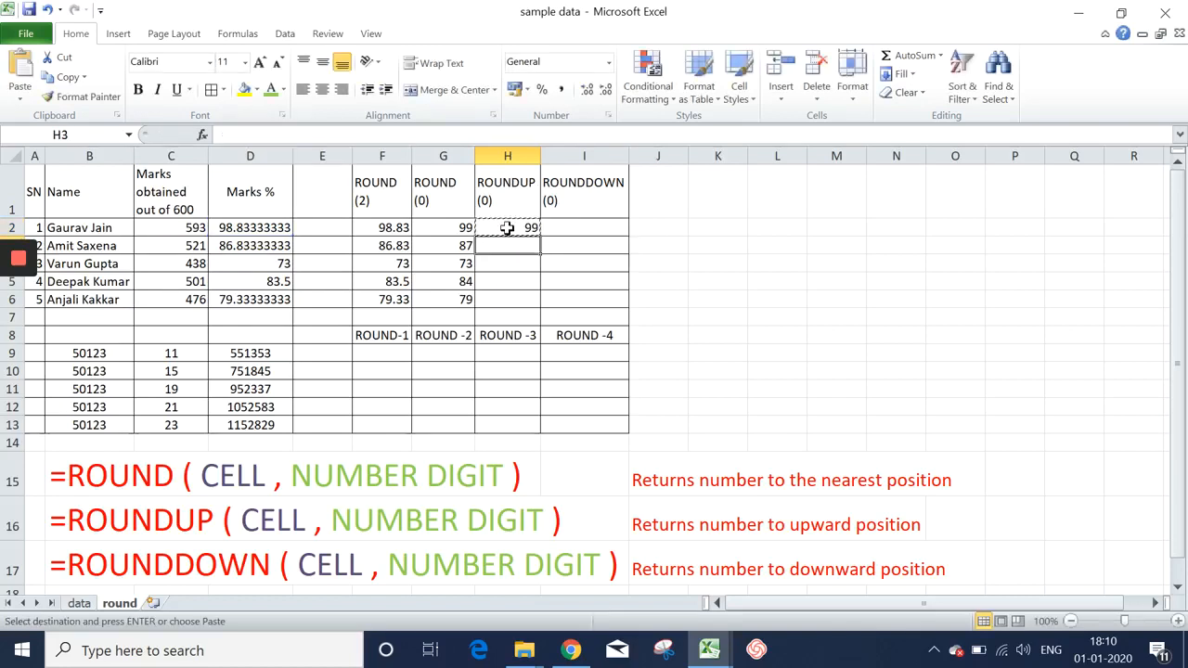
pyautogui.moveTo(507, 245); pyautogui.dragTo(507, 281)
pyautogui.hotkey('shift', 'Down')
pyautogui.press('Return')
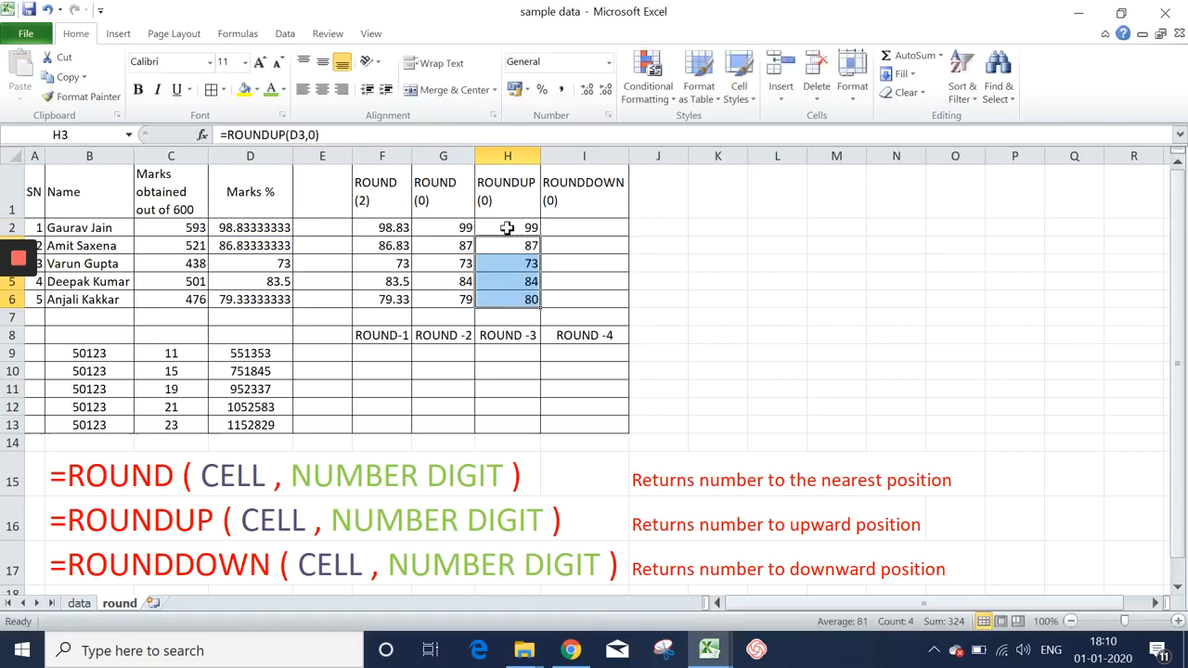
# Compare the zero-decimal ROUND results in column G with the ROUNDUP results in column H.
pyautogui.click(458, 230)
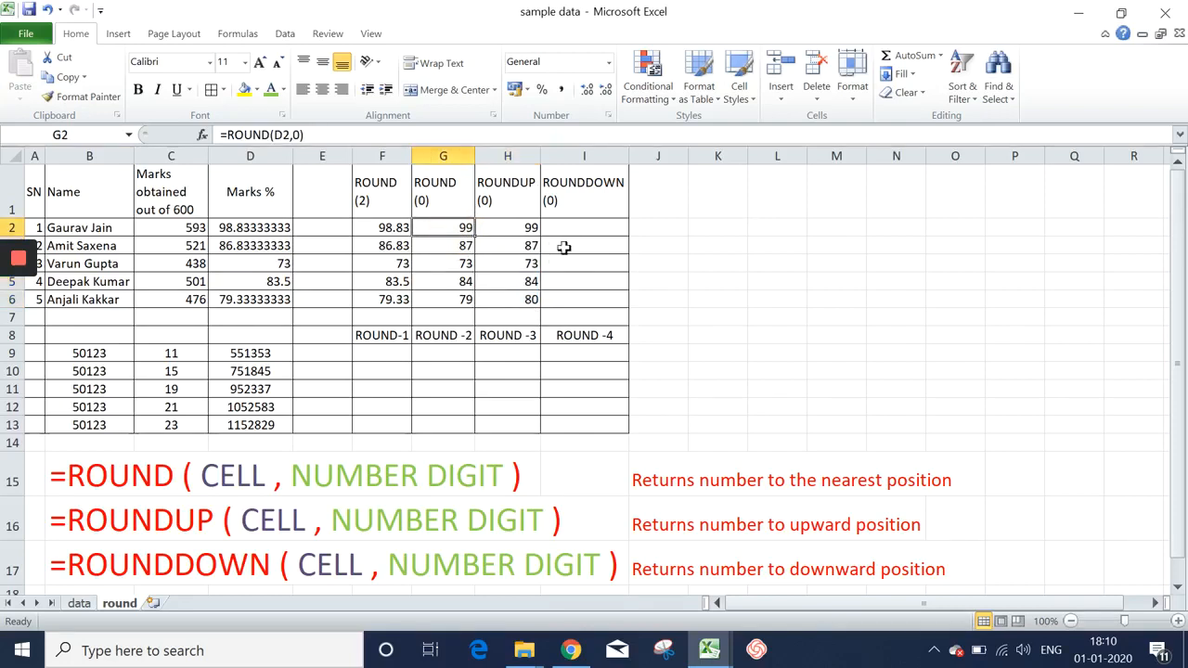
pyautogui.moveTo(461, 251); pyautogui.dragTo(517, 251)
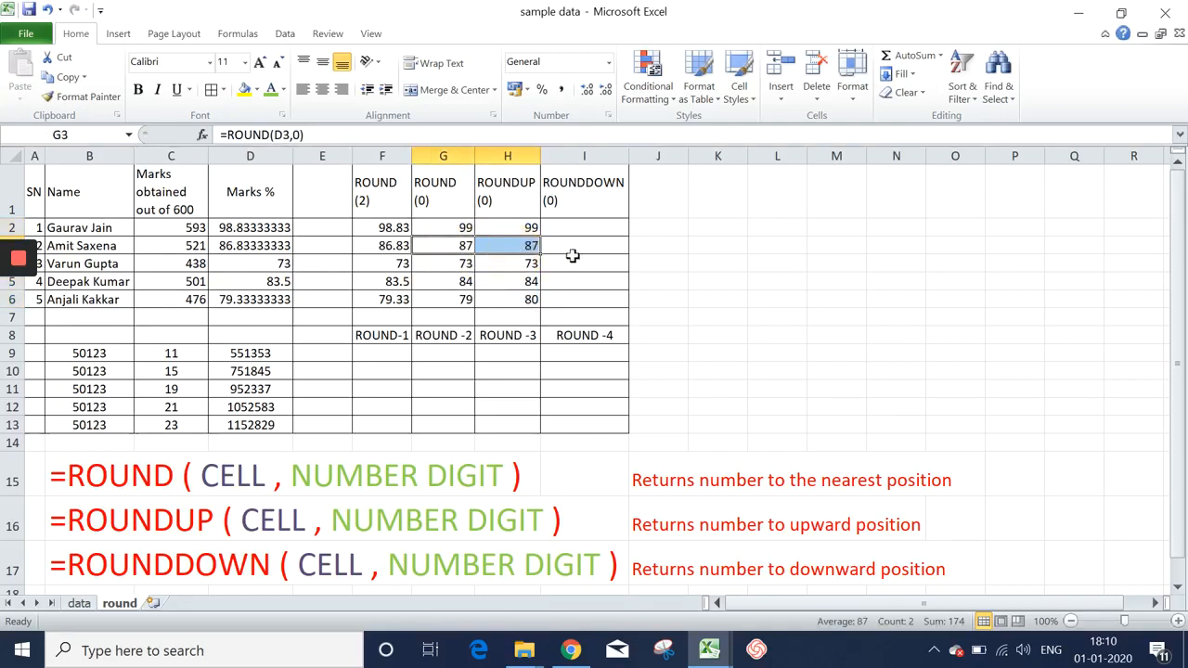
pyautogui.click(390, 246)
pyautogui.click(461, 230)
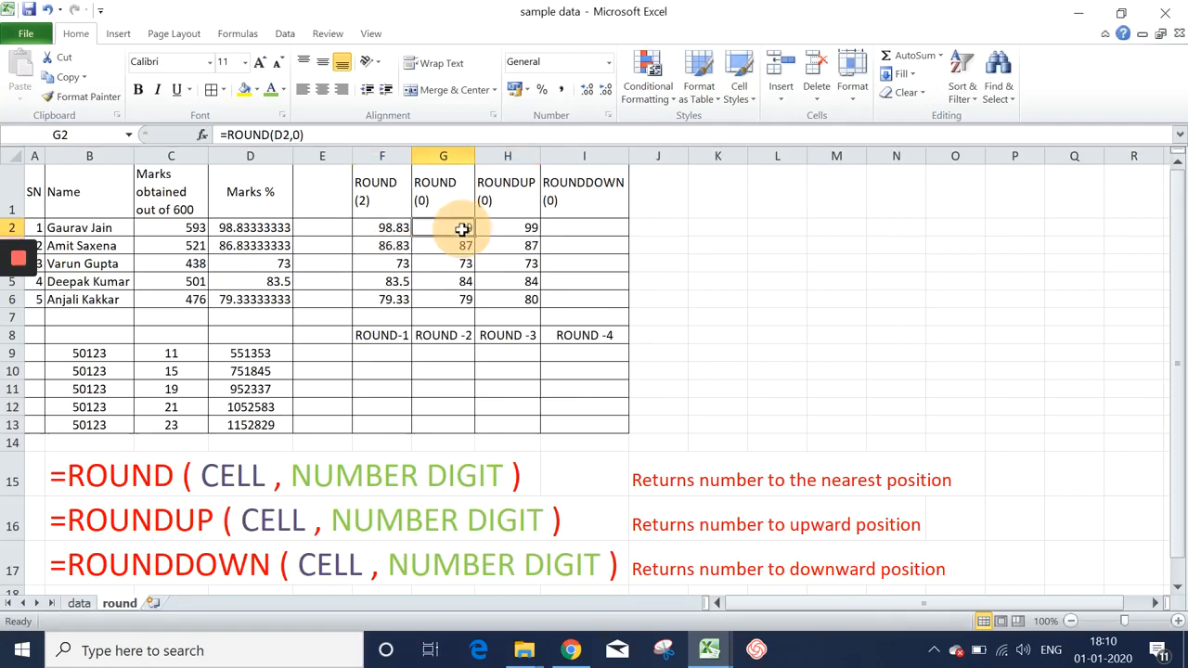
pyautogui.moveTo(462, 229); pyautogui.dragTo(464, 247)
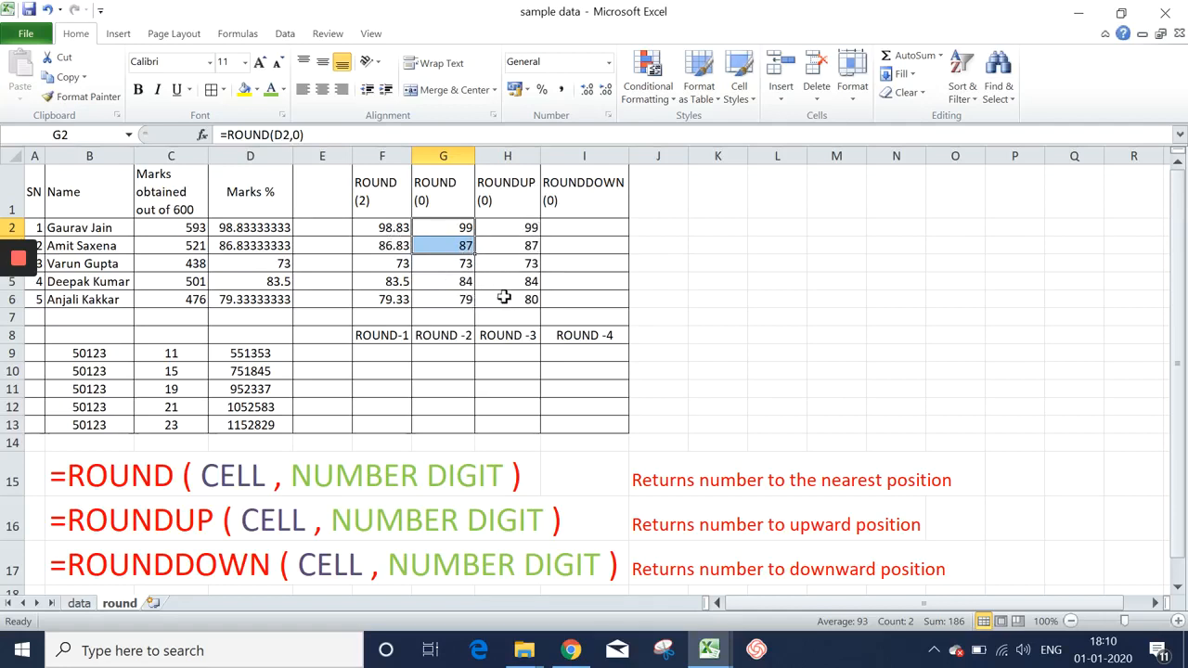
pyautogui.click(455, 300)
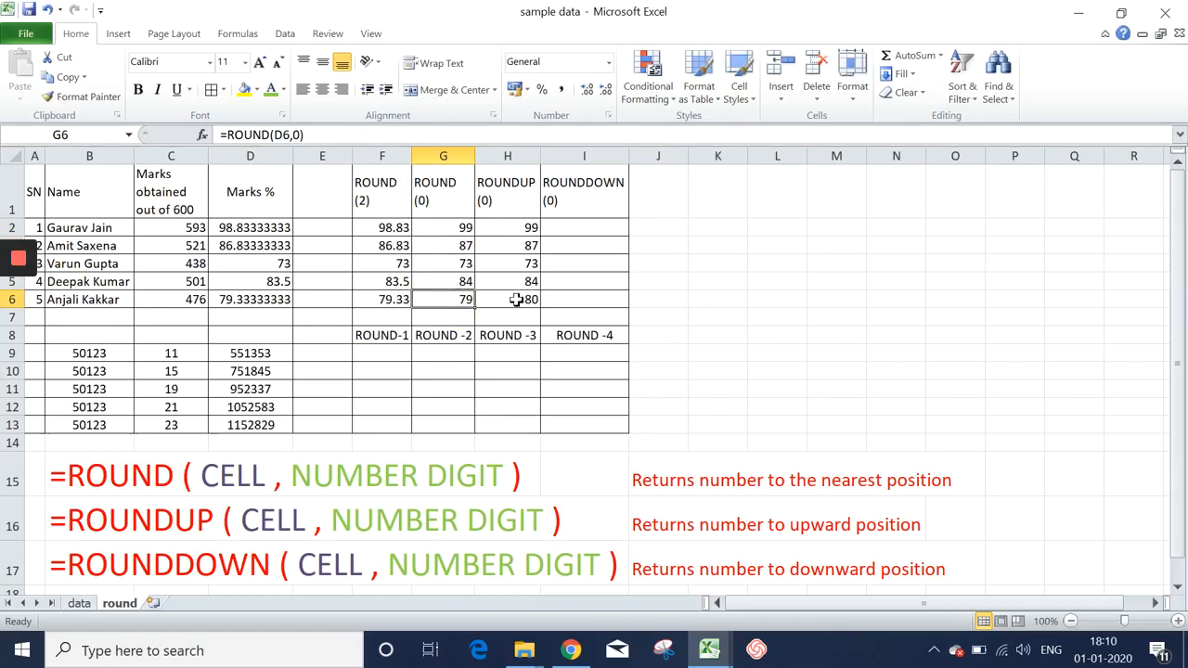
# Color the ROUNDUP result in H6 red and compare it with the ROUND result in G6.
pyautogui.click(516, 300)
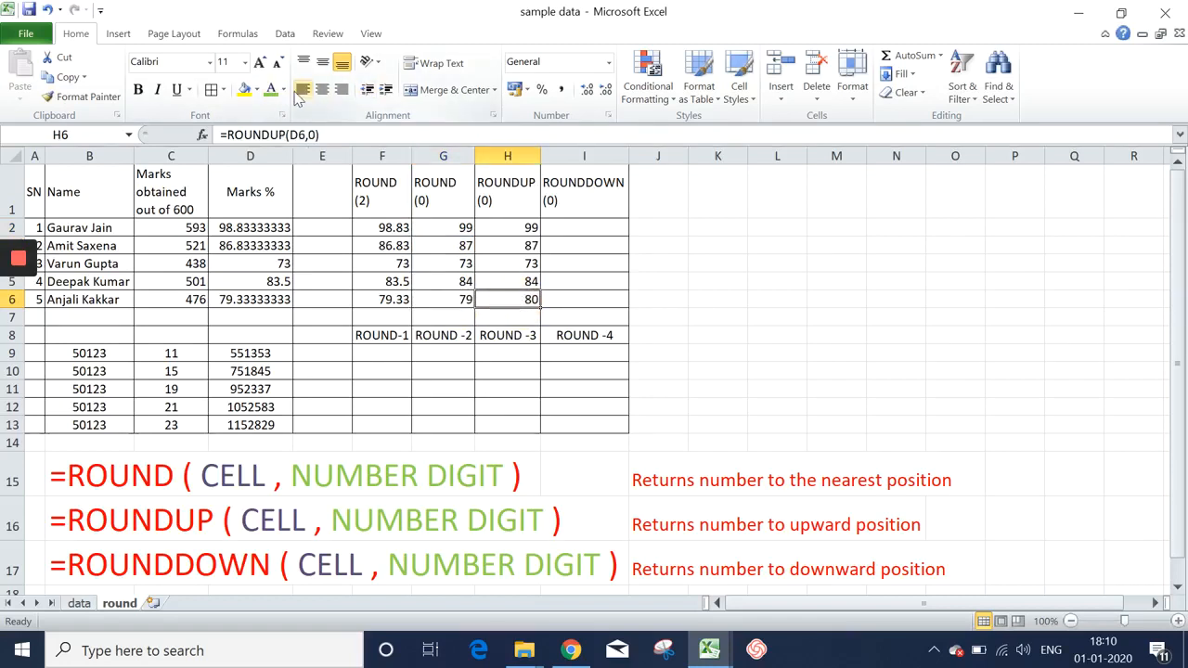
pyautogui.click(283, 90)
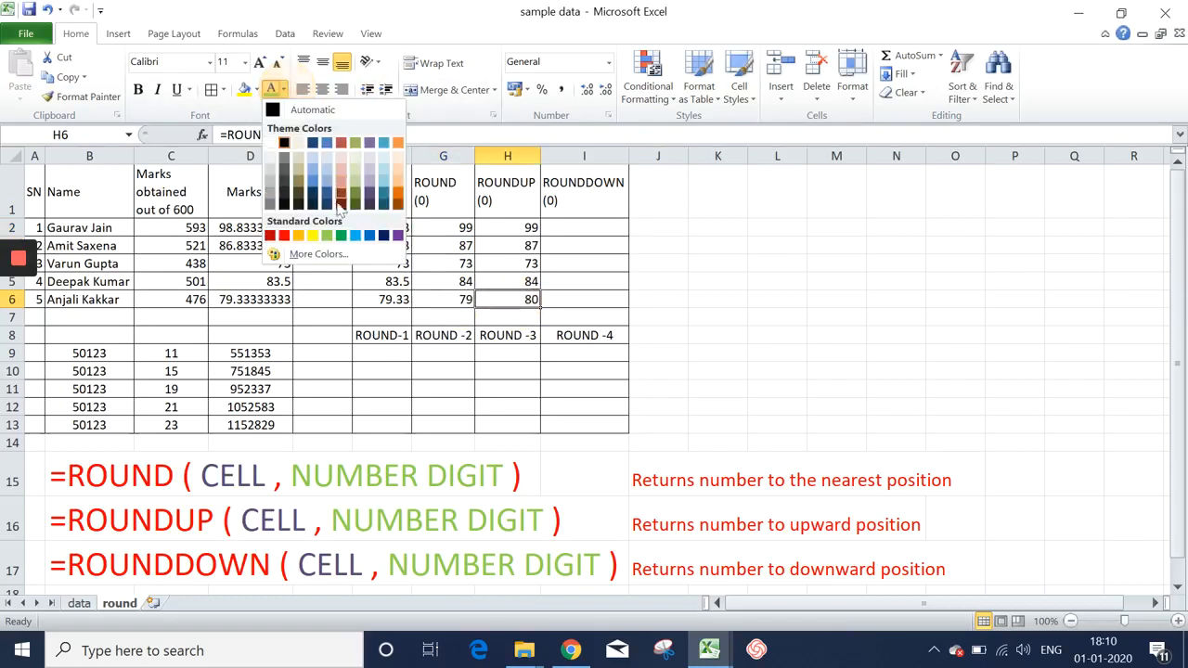
pyautogui.click(283, 237)
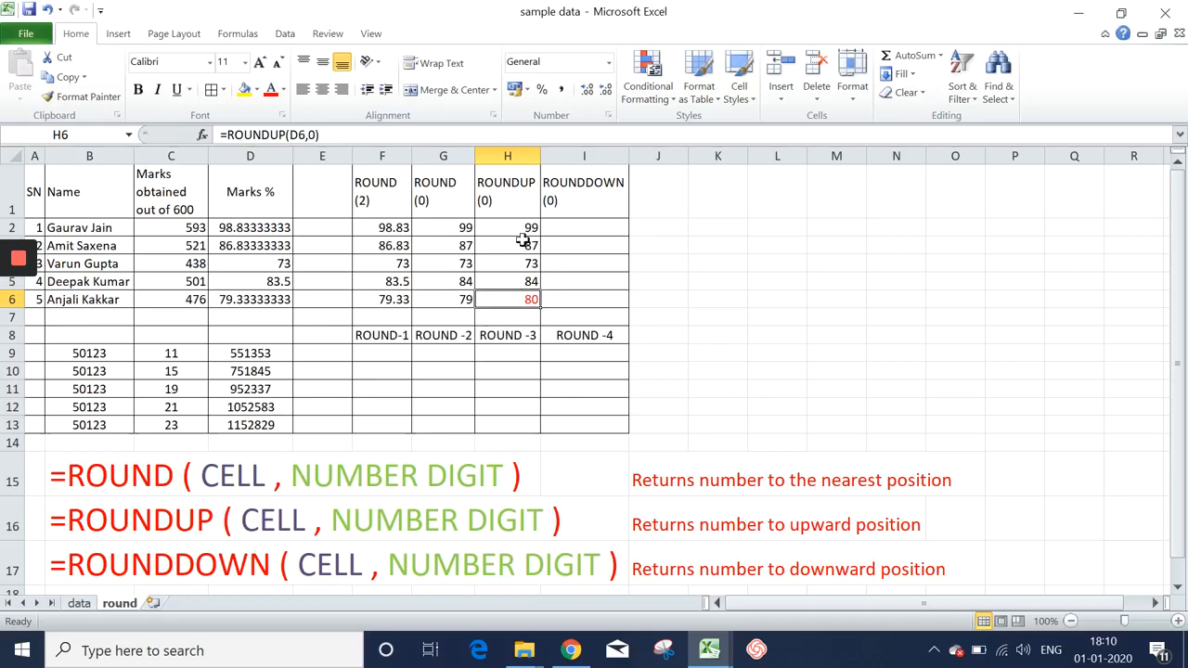
pyautogui.click(447, 313)
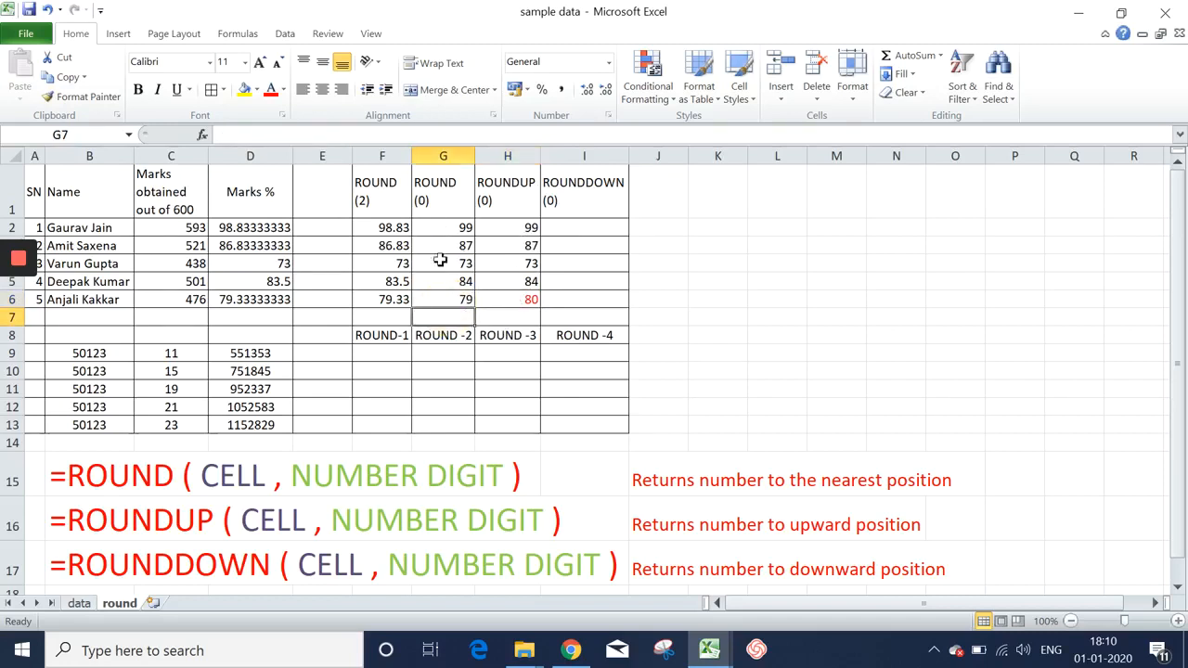
pyautogui.click(454, 300)
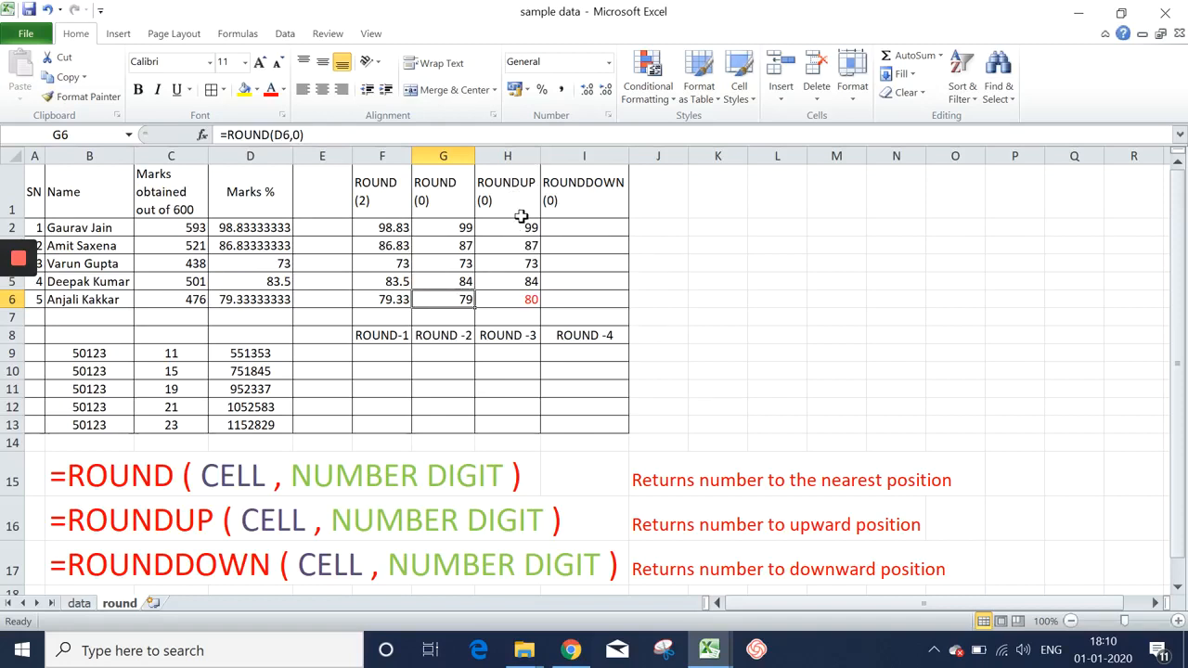
pyautogui.click(511, 297)
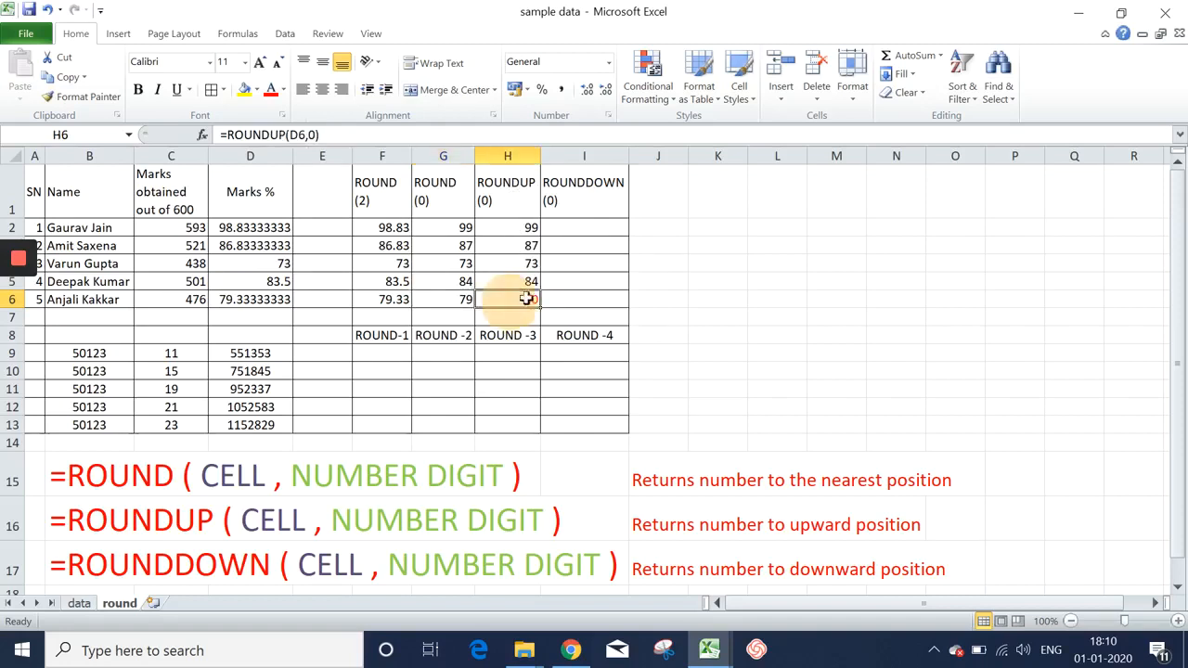
# Enter =ROUNDDOWN(D2,0) in cell I2 to round the first student's percentage down to a whole number.
pyautogui.click(583, 227)
pyautogui.write('=roun')
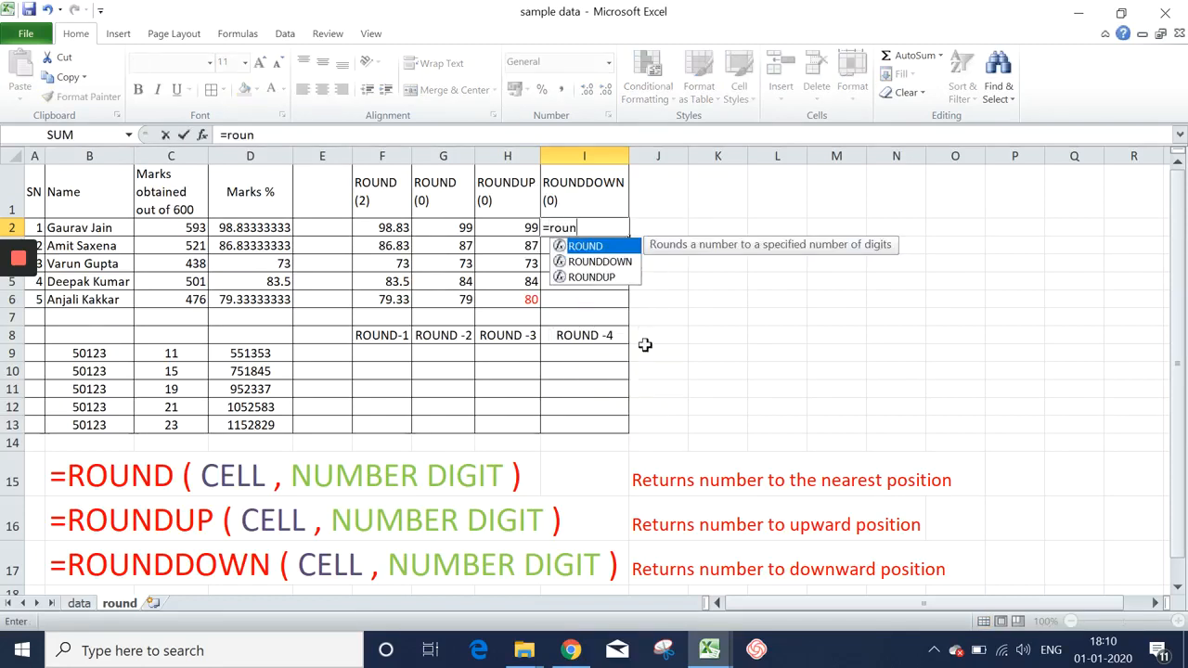
pyautogui.press('Down')
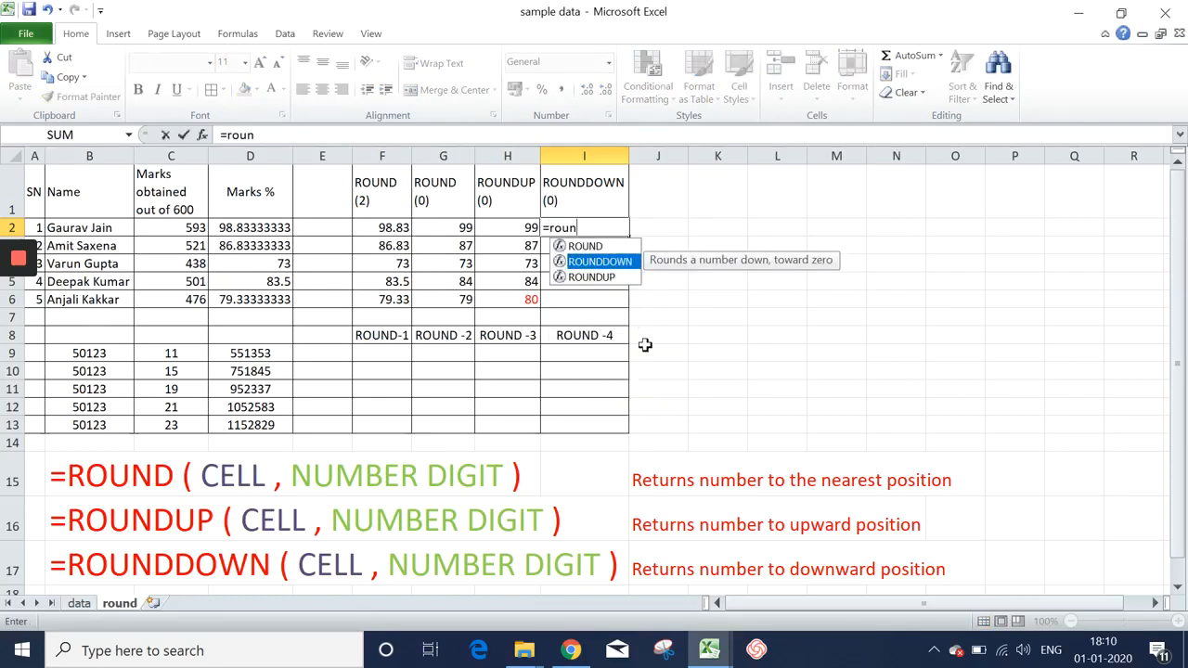
pyautogui.press('Tab')
pyautogui.press('Left')
pyautogui.press('Left')
pyautogui.press('Left')
pyautogui.press('Left')
pyautogui.press('Left')
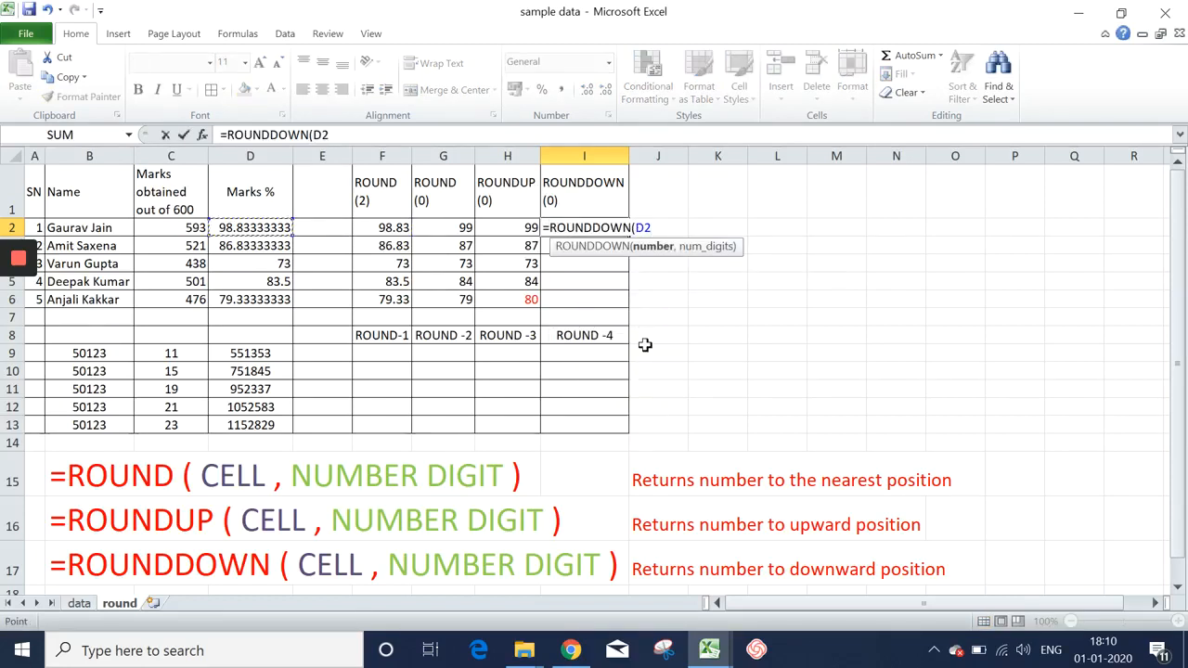
pyautogui.write(',')
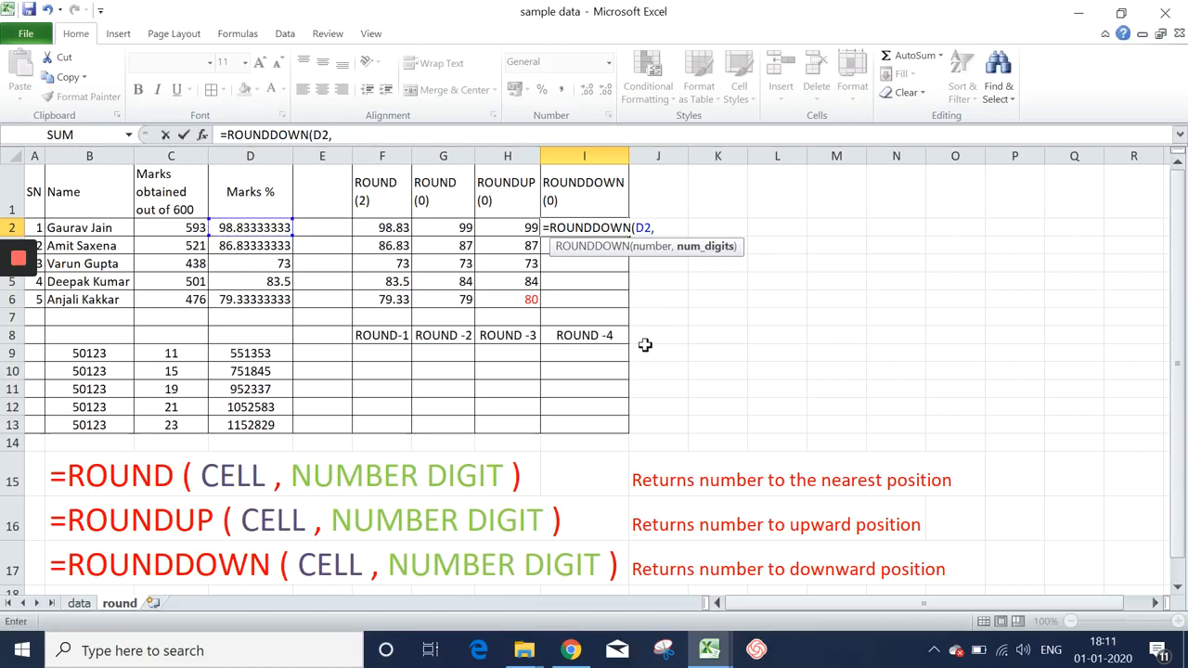
pyautogui.write('0)')
pyautogui.press('Return')
# Copy the ROUNDDOWN formula from I2 to I3:I6.
pyautogui.press('Up')
pyautogui.hotkey('ctrl', 'c')
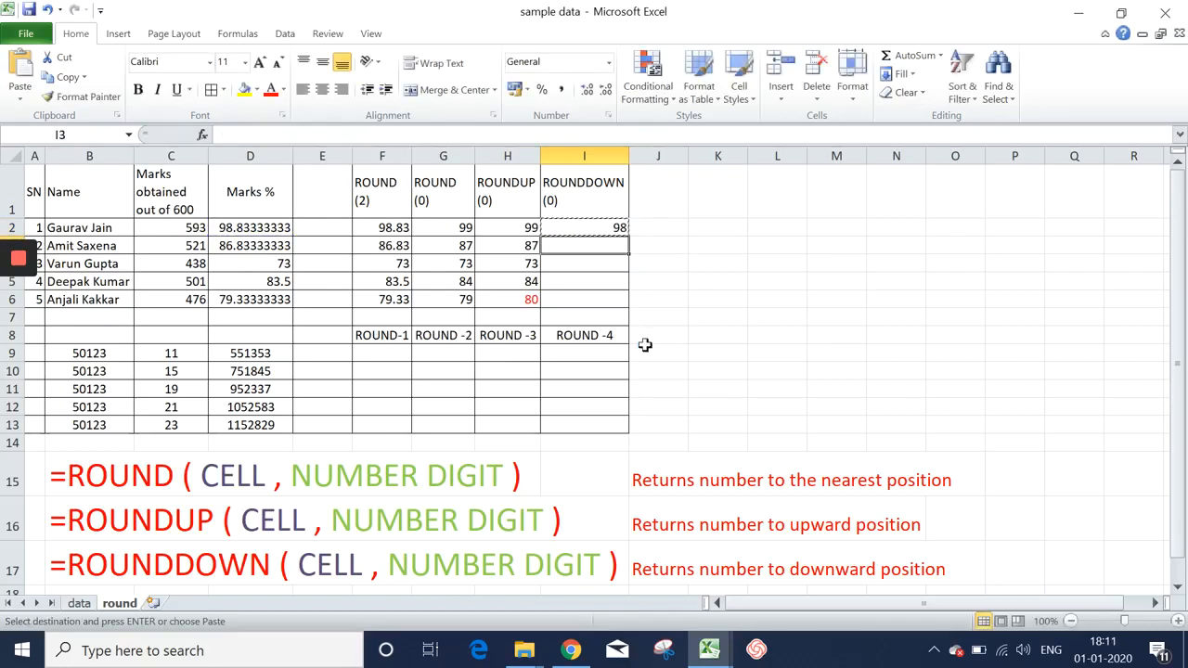
pyautogui.press('Down')
pyautogui.hotkey('shift', 'Down')
pyautogui.hotkey('shift', 'Down')
pyautogui.hotkey('shift', 'Down')
pyautogui.press('Return')
# Color the ROUNDDOWN results in I2 and I3 red, comparing row 3 with its ROUND and ROUNDUP results.
pyautogui.press('Up')
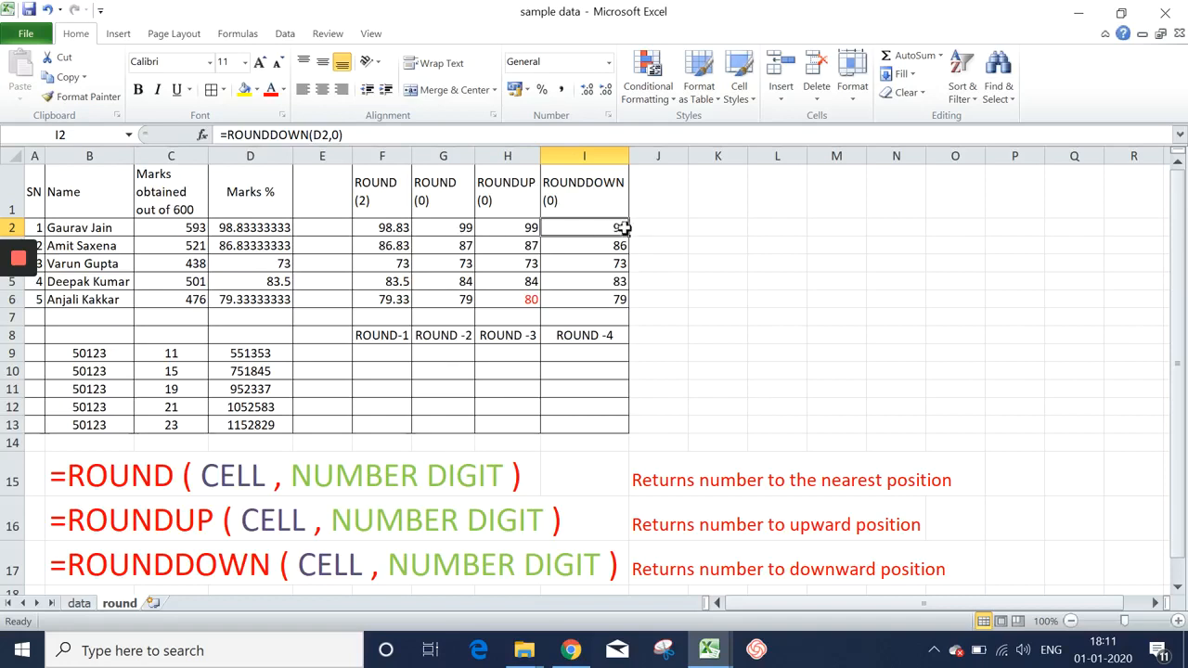
pyautogui.click(271, 96)
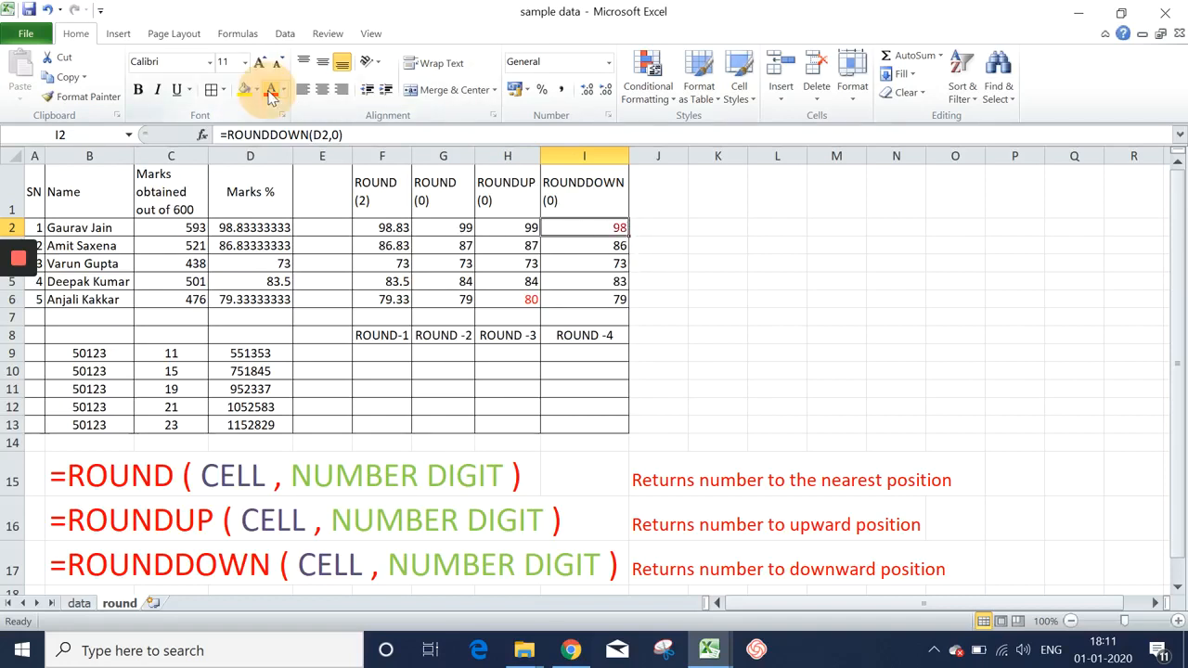
pyautogui.press('Down')
pyautogui.press('Left')
pyautogui.press('Left')
pyautogui.press('Right')
pyautogui.press('Right')
pyautogui.press('Right')
pyautogui.press('Left')
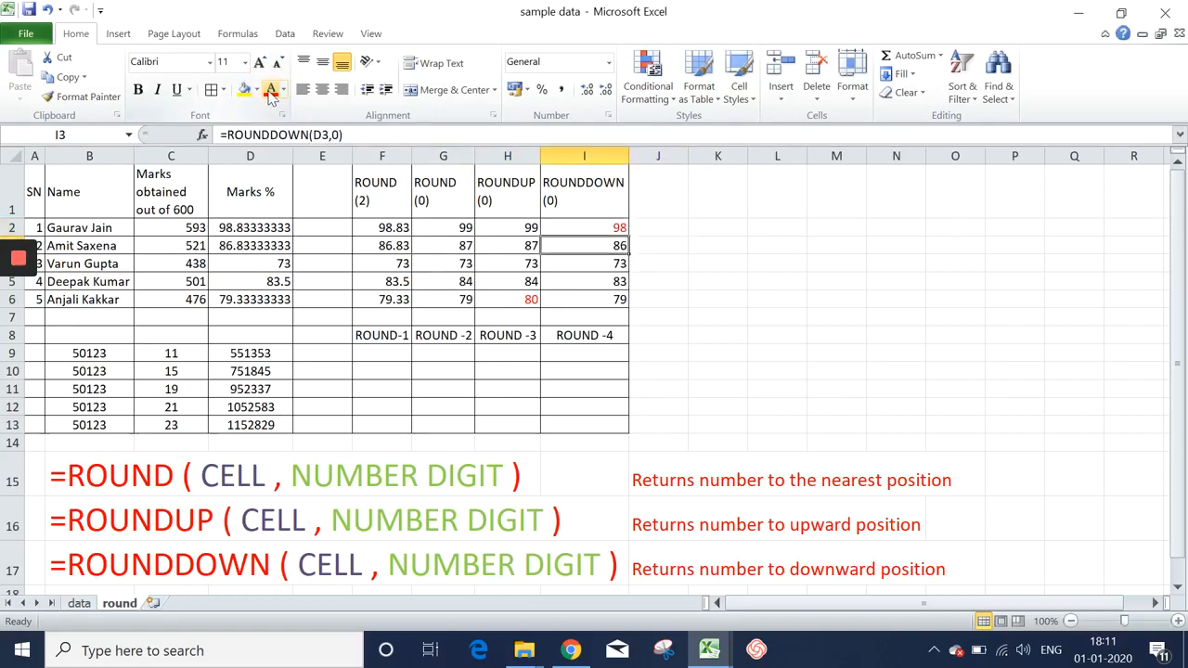
pyautogui.click(271, 96)
# Compare the rounding results across rows 4 and 5, and color the ROUNDDOWN result in I5 red.
pyautogui.press('Down')
pyautogui.press('Left')
pyautogui.press('Left')
pyautogui.press('Right')
pyautogui.press('Right')
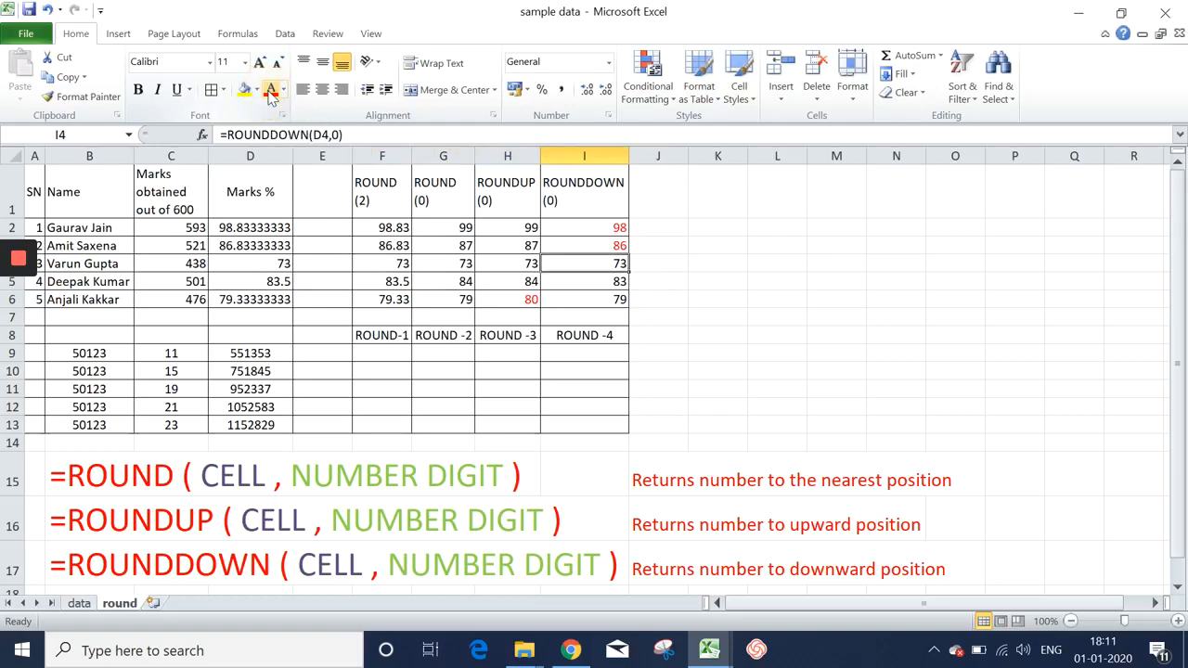
pyautogui.press('Down')
pyautogui.press('Left')
pyautogui.press('Left')
pyautogui.press('Right')
pyautogui.press('Right')
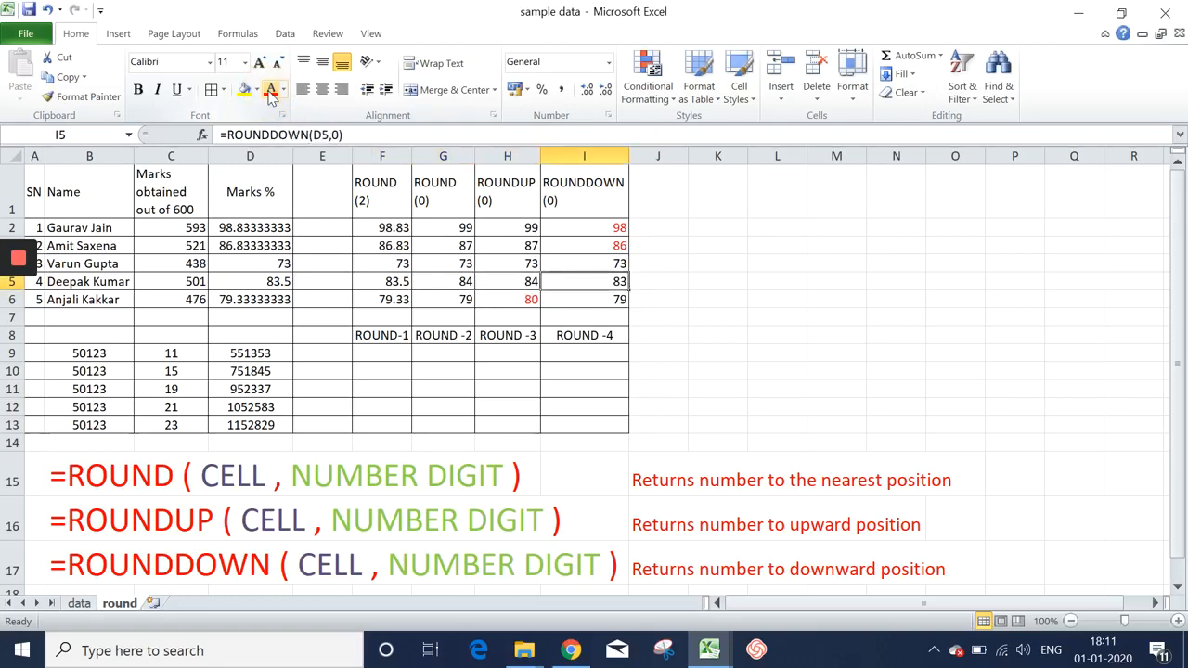
pyautogui.click(271, 96)
# Compare the rounding results in row 6, then review the original percentage in D2 against the rounded values in columns F to I.
pyautogui.press('Down')
pyautogui.press('Left')
pyautogui.press('Left')
pyautogui.press('Right')
pyautogui.press('Right')
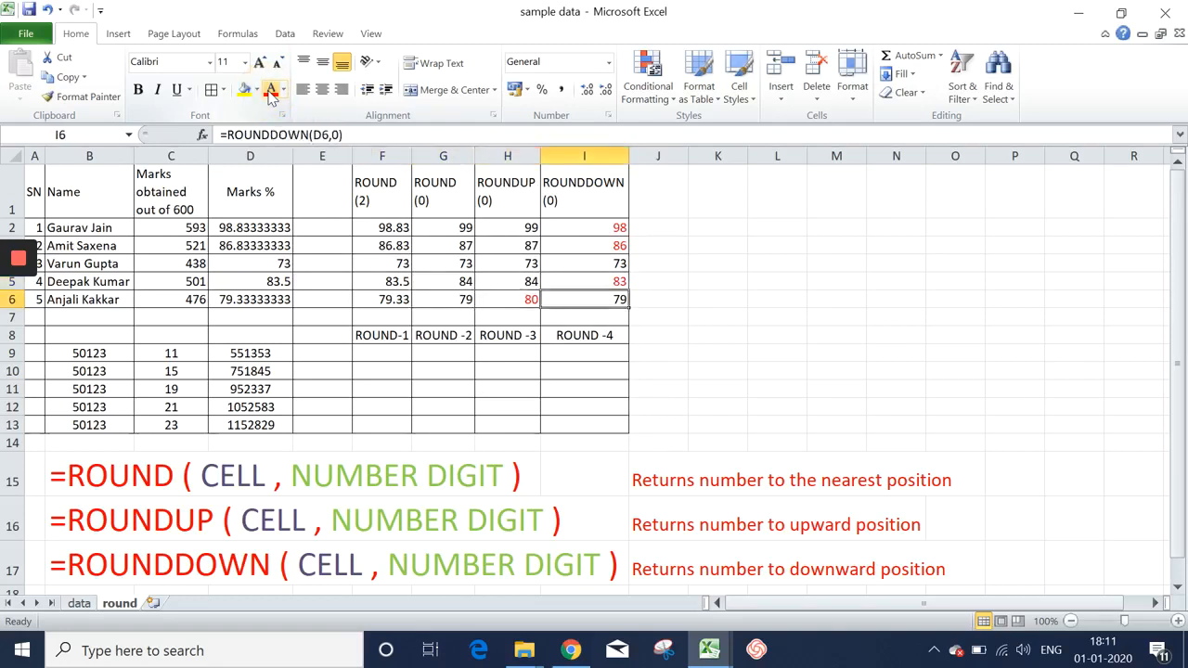
pyautogui.press('Right')
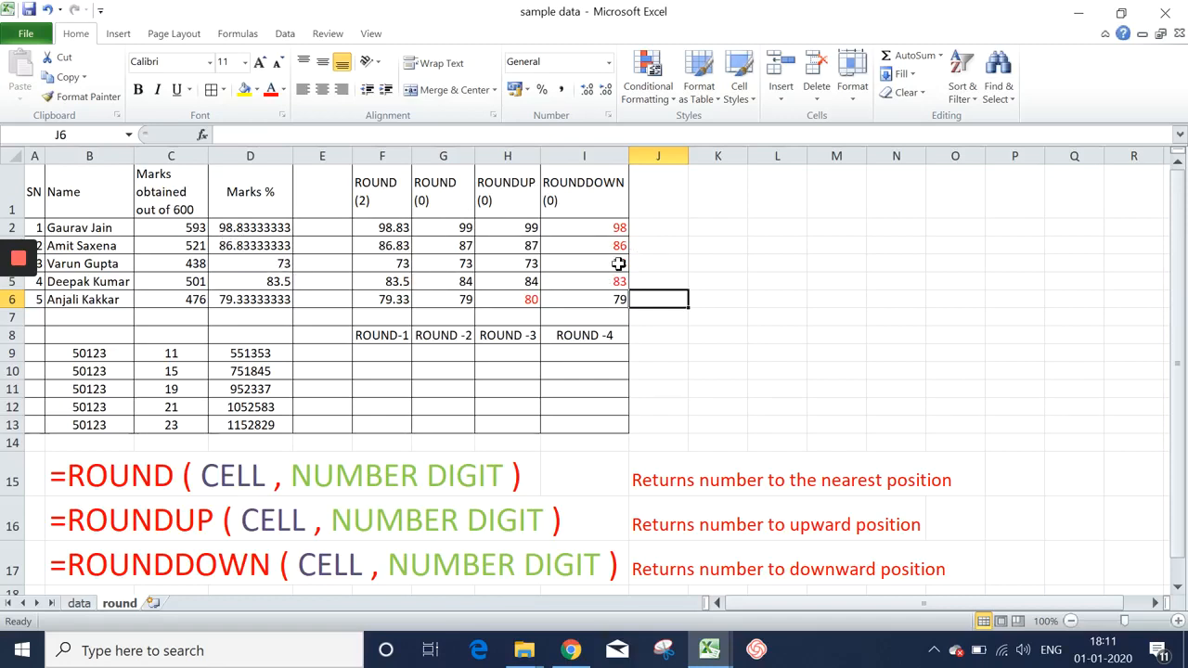
pyautogui.click(253, 228)
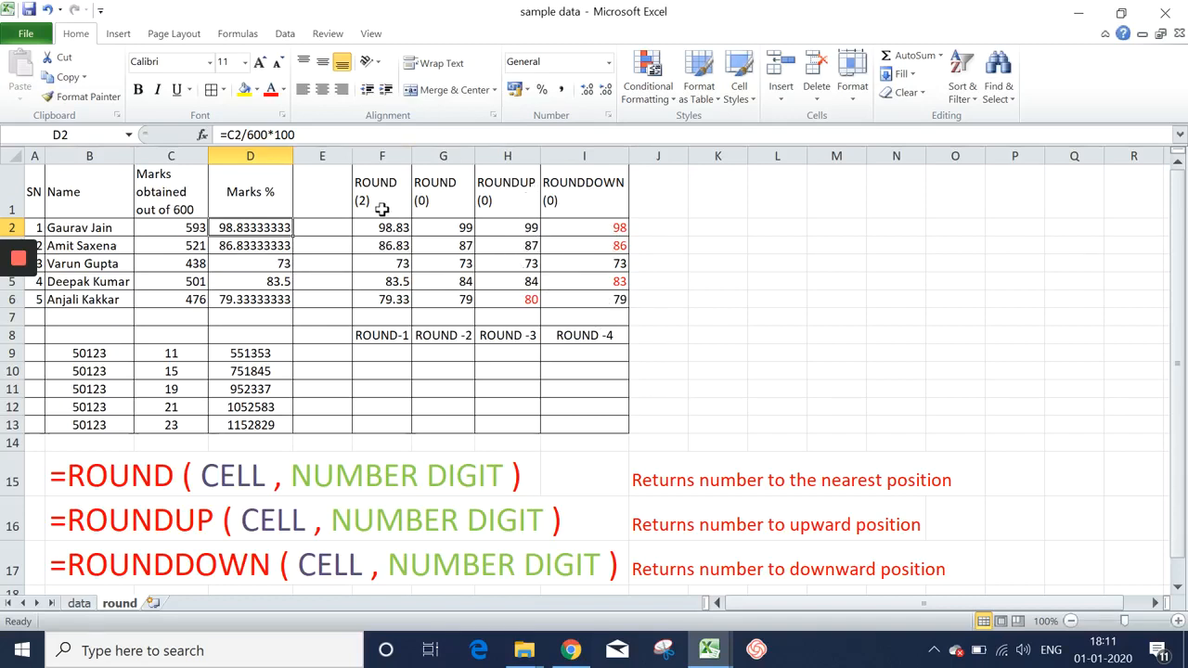
pyautogui.moveTo(384, 204); pyautogui.dragTo(610, 285)
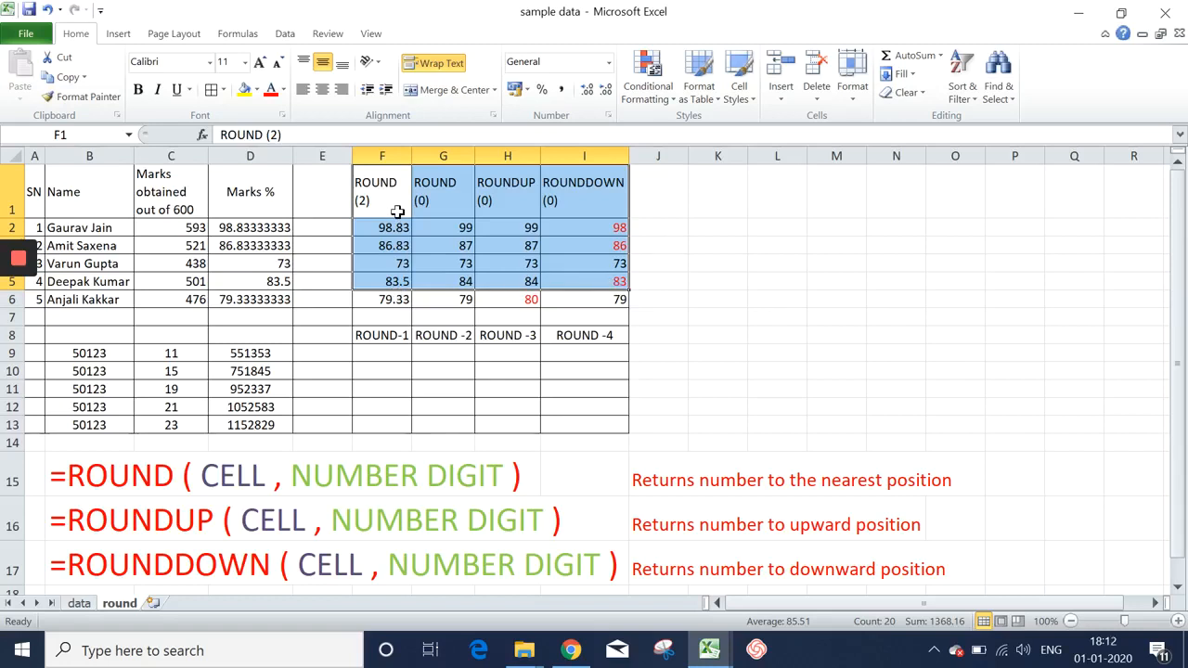
pyautogui.click(386, 265)
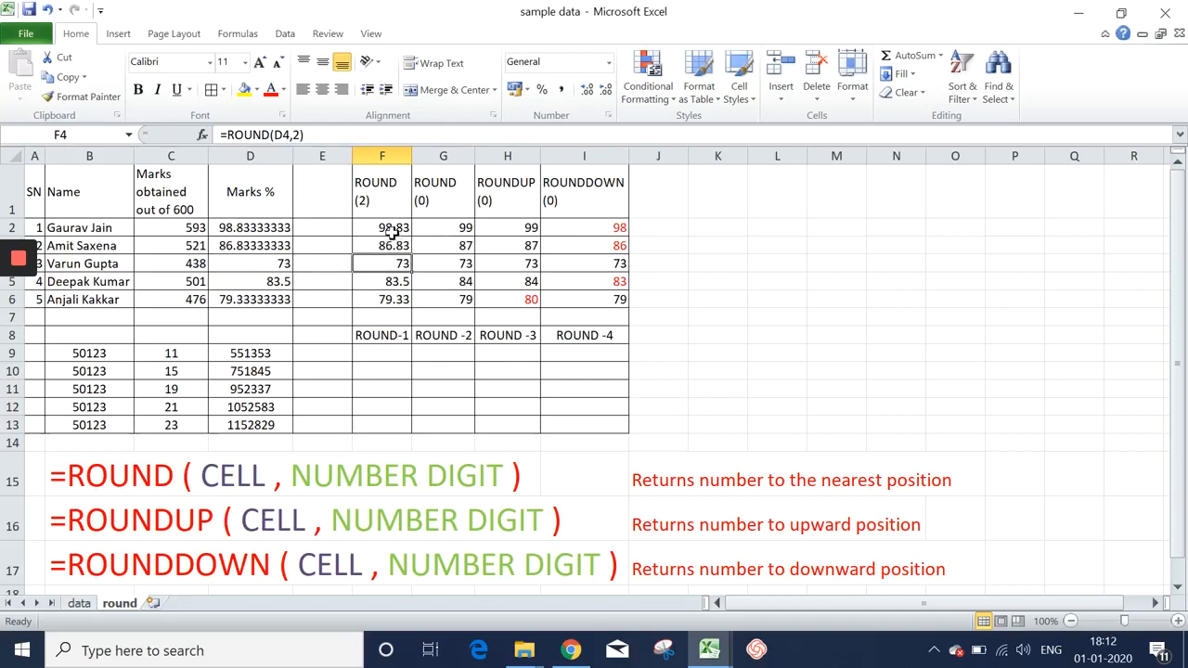
pyautogui.moveTo(394, 230); pyautogui.dragTo(392, 312)
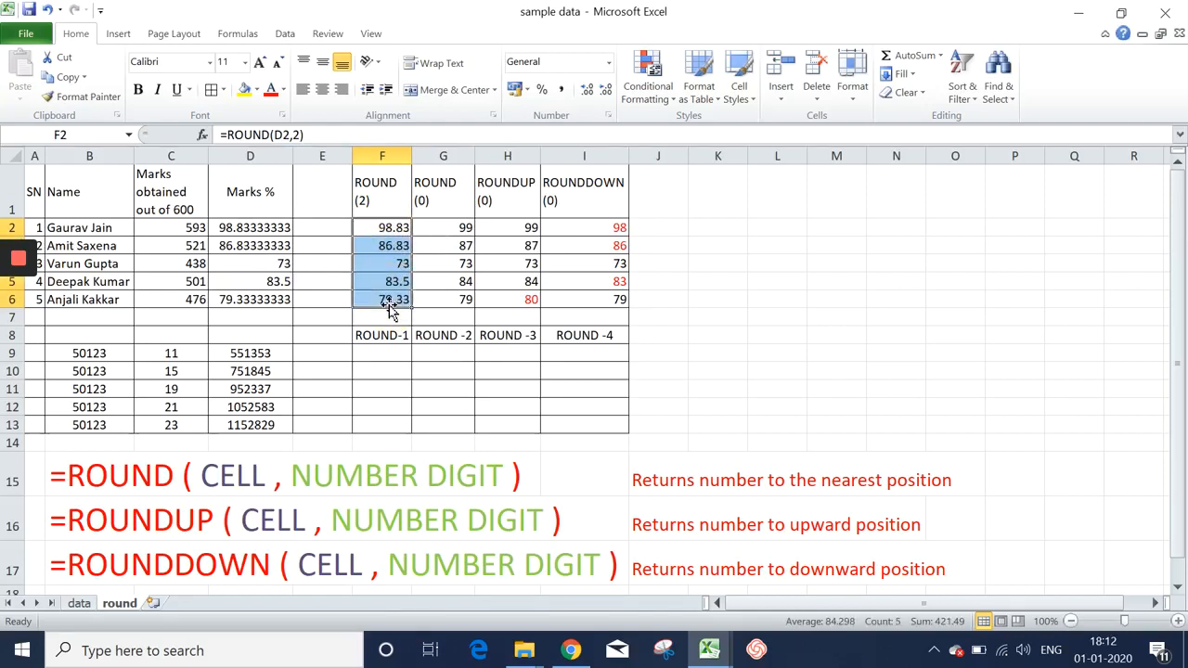
# Compare the ROUND, ROUNDUP and ROUNDDOWN results in row 3, then review the negative-digit ROUND headers in F8:I8 and the percentage in D2.
pyautogui.click(464, 246)
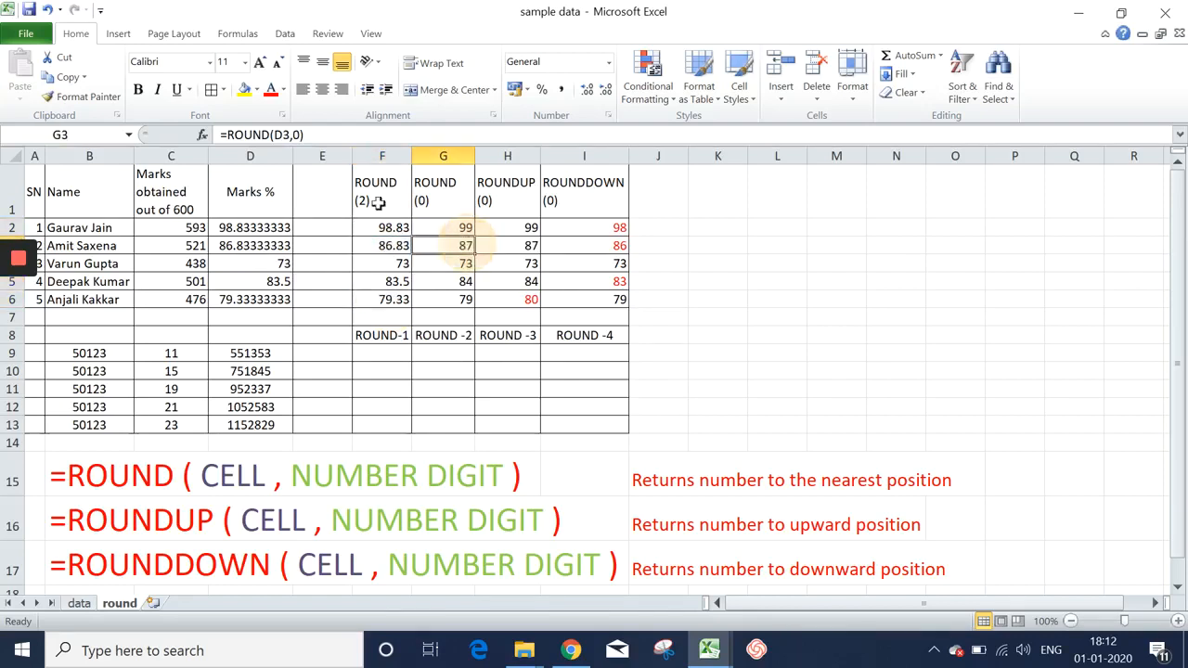
pyautogui.click(498, 238)
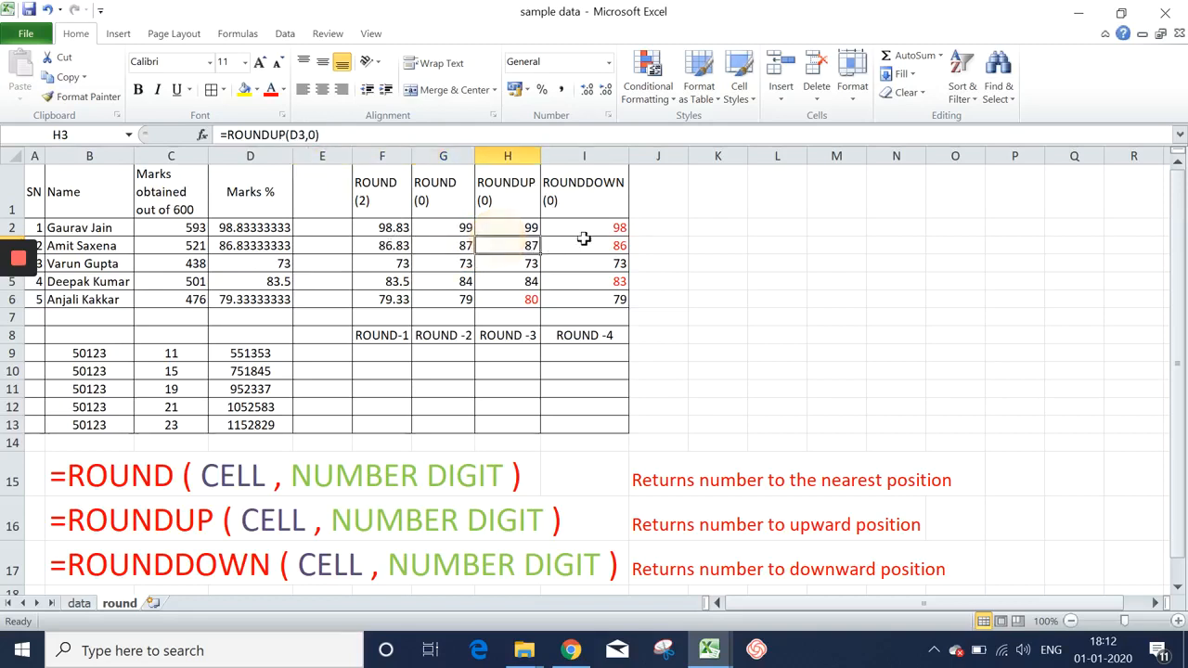
pyautogui.click(586, 239)
pyautogui.moveTo(435, 240); pyautogui.dragTo(525, 244)
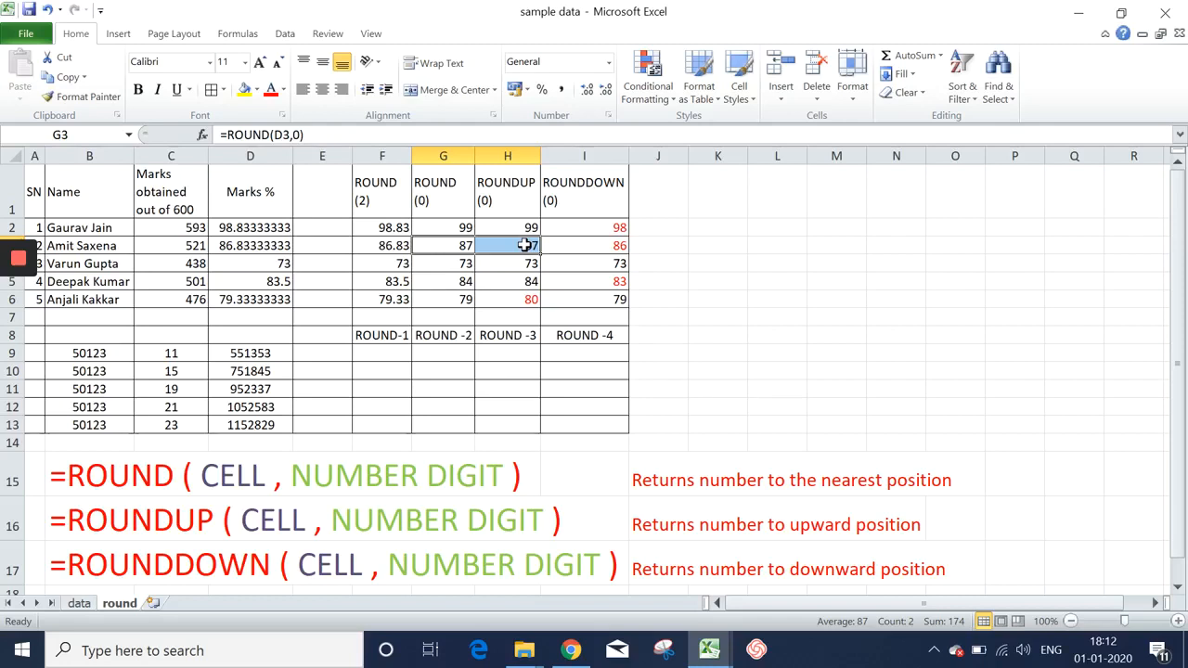
pyautogui.moveTo(389, 337); pyautogui.dragTo(615, 339)
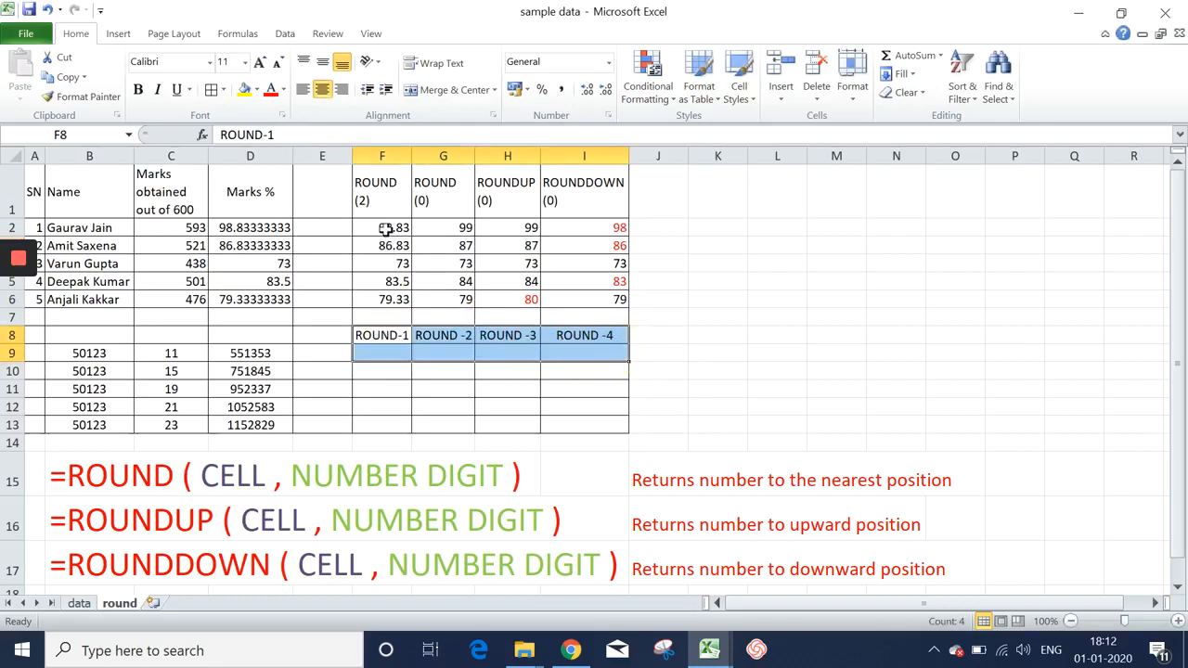
pyautogui.click(263, 236)
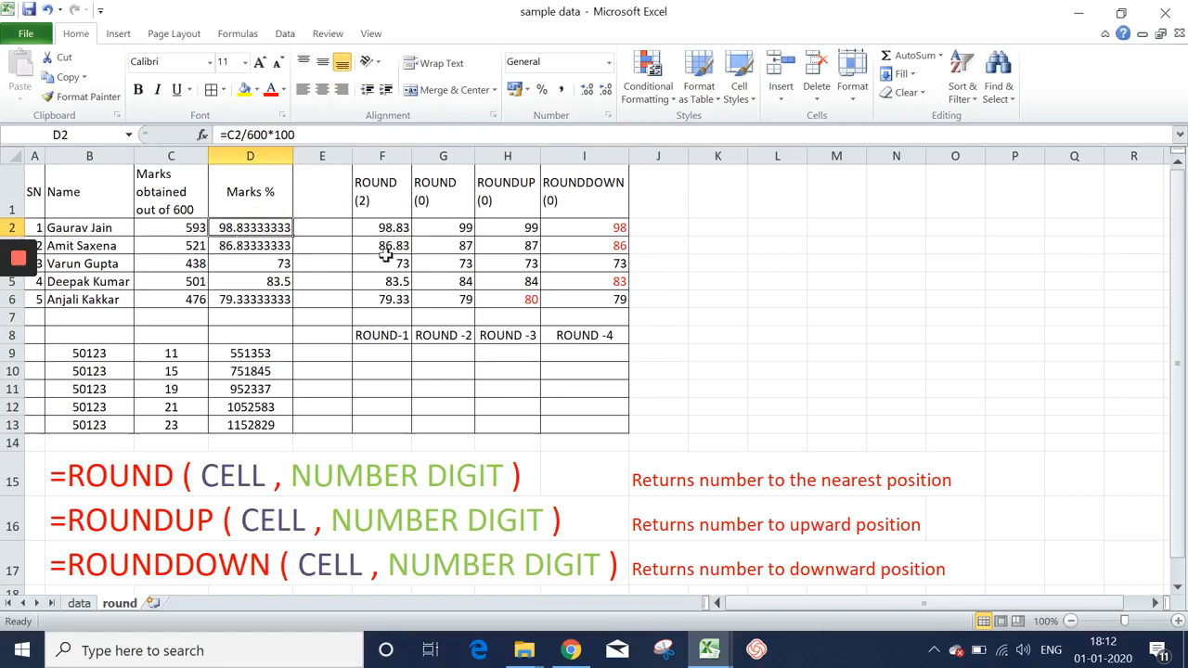
pyautogui.click(394, 356)
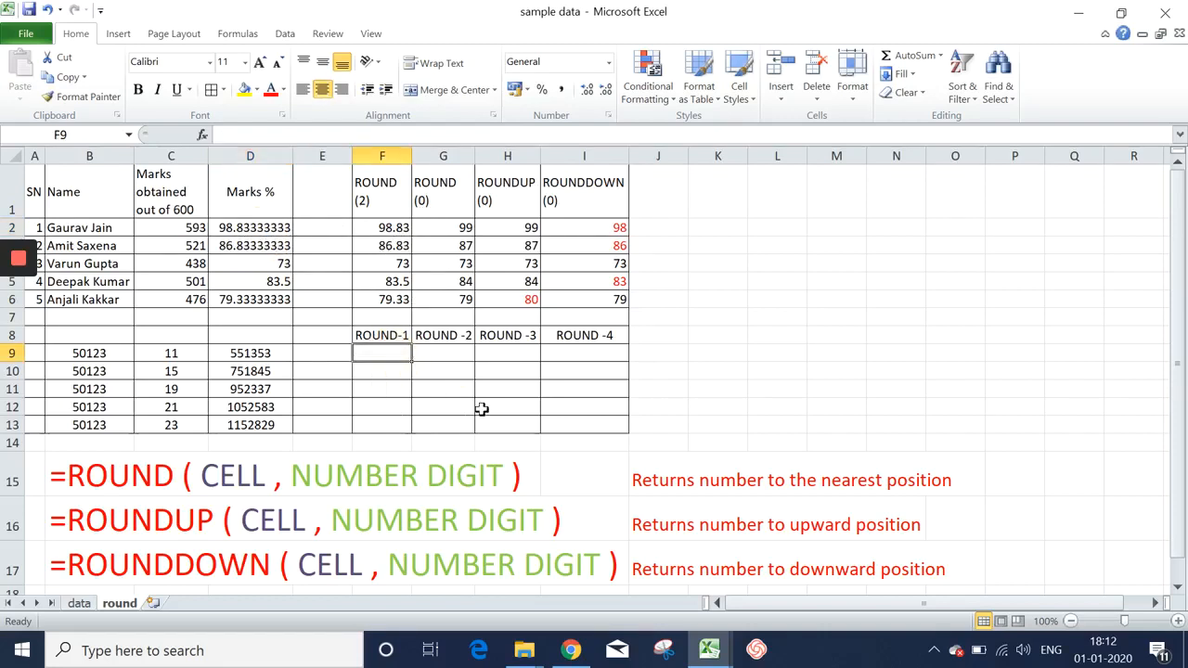
pyautogui.write('=')
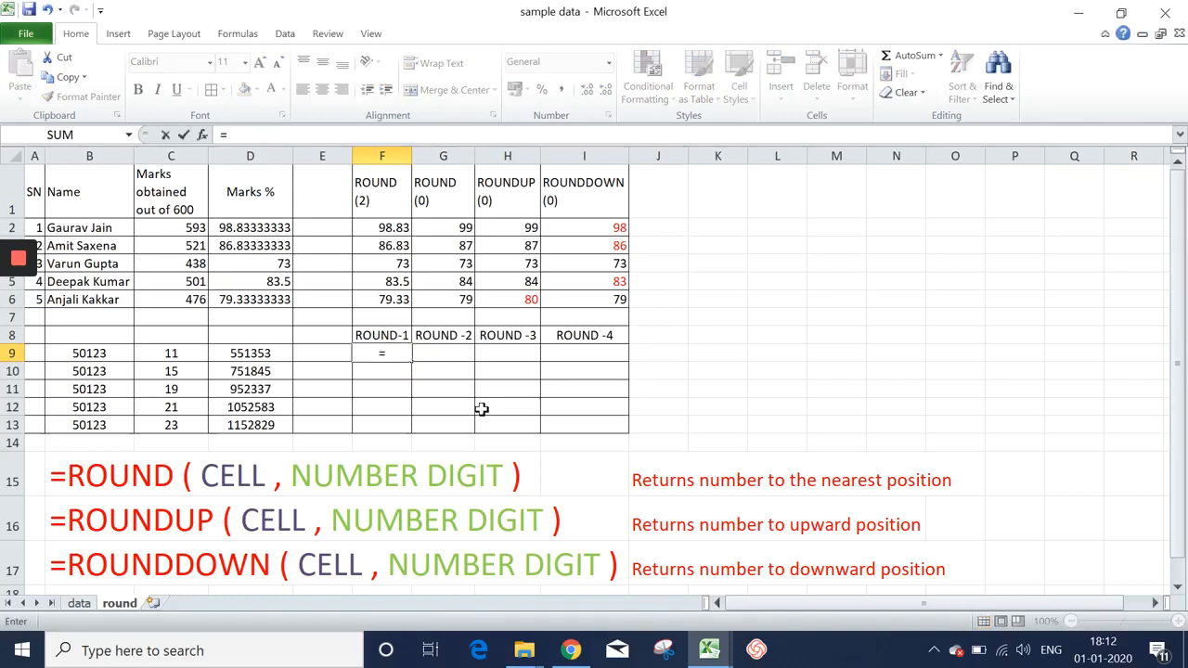
pyautogui.press('Escape')
# Examine the ROUND formulas in F2 and G2, which use two and zero digits.
pyautogui.press('Left')
pyautogui.press('Left')
pyautogui.press('Left')
pyautogui.press('Left')
pyautogui.press('Right')
pyautogui.press('Right')
pyautogui.press('Up')
pyautogui.press('Up')
pyautogui.press('Up')
pyautogui.press('Up')
pyautogui.press('Up')
pyautogui.press('Up')
pyautogui.press('Up')
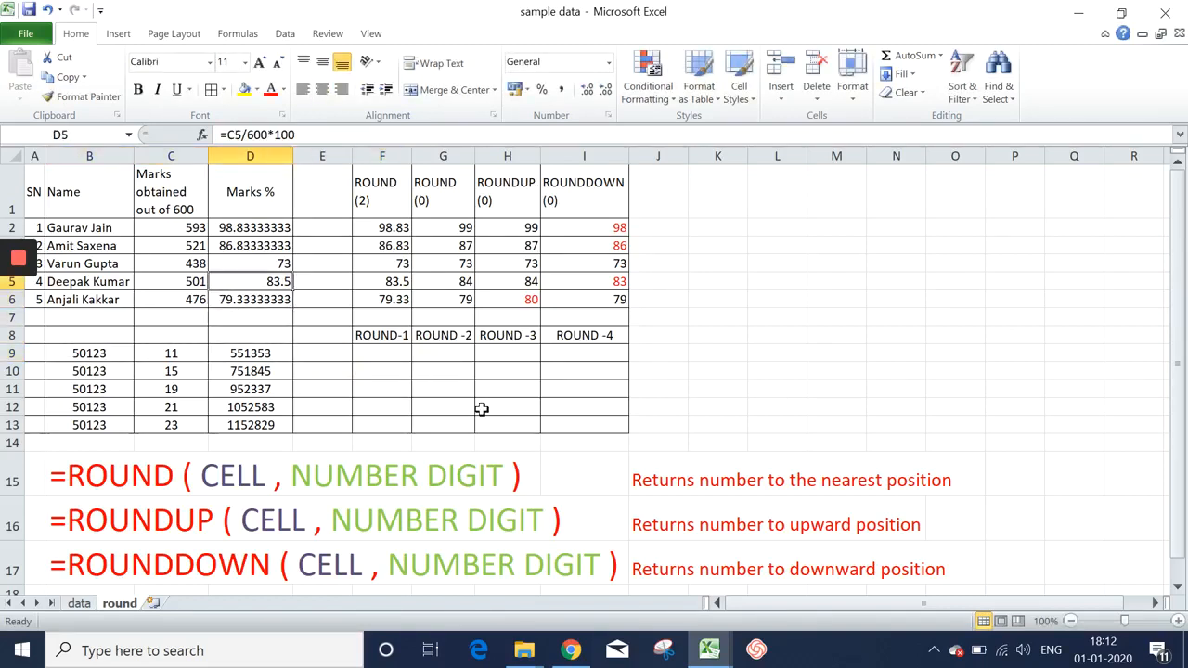
pyautogui.press('Right')
pyautogui.press('Right')
pyautogui.press('Right')
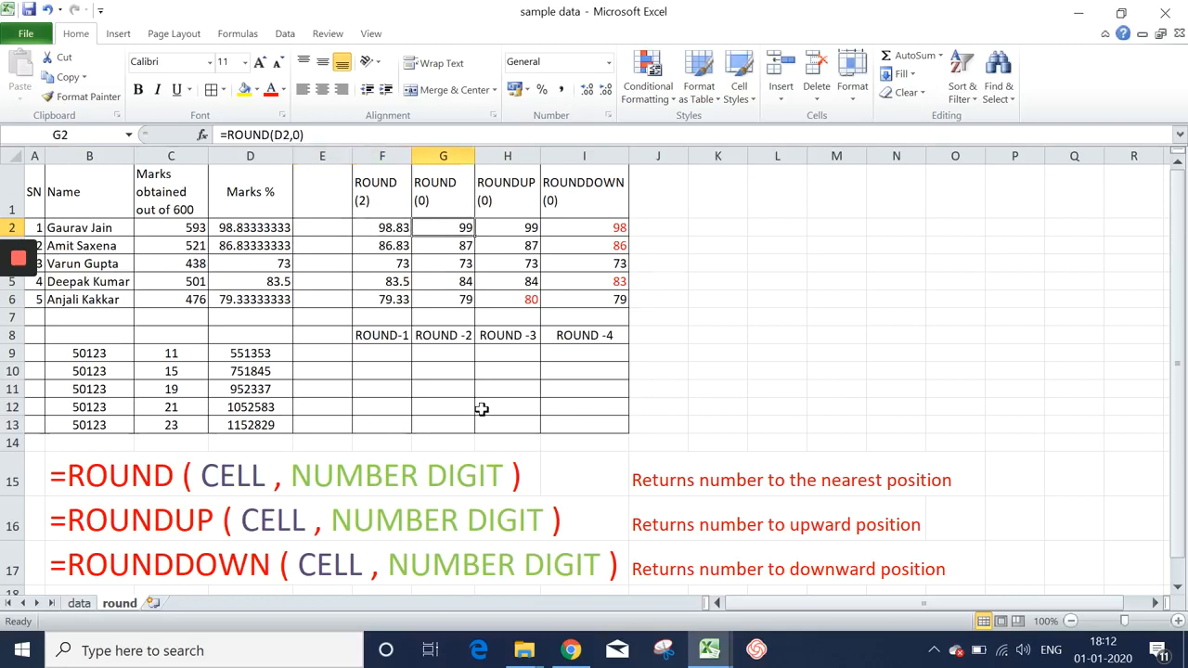
pyautogui.press('Left')
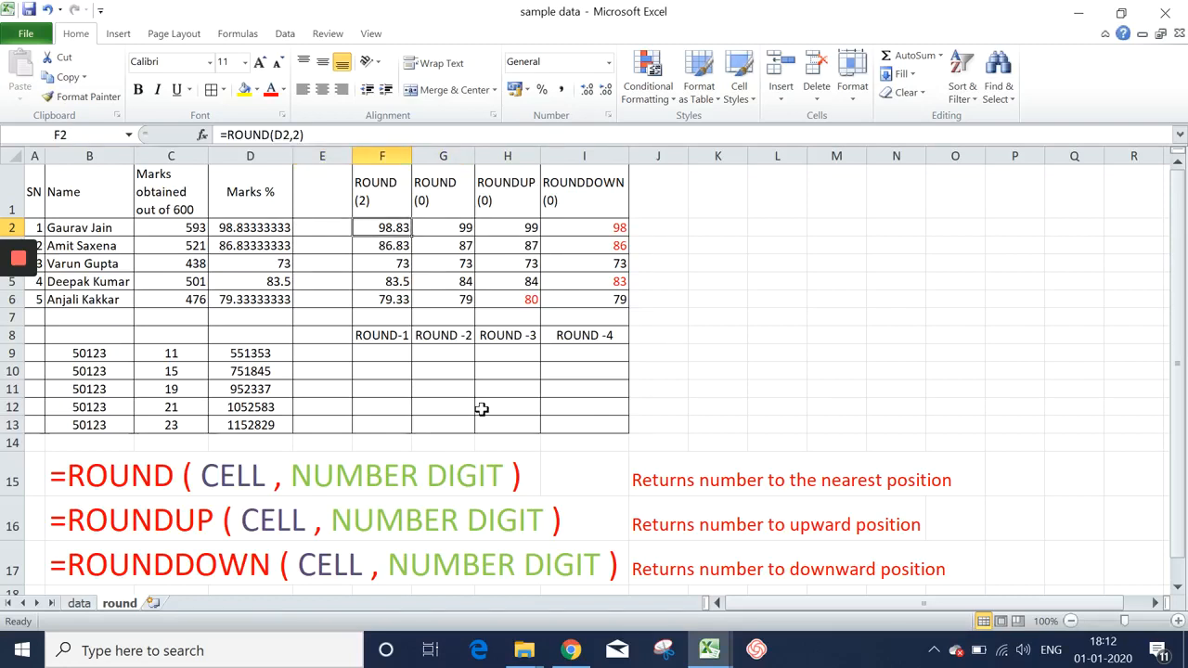
# Select the Marks % values in D2:D6 to examine their decimals.
pyautogui.press('Left')
pyautogui.press('Left')
pyautogui.hotkey('shift', 'Down')
pyautogui.hotkey('shift', 'Down')
pyautogui.hotkey('shift', 'Down')
pyautogui.hotkey('shift', 'Down')
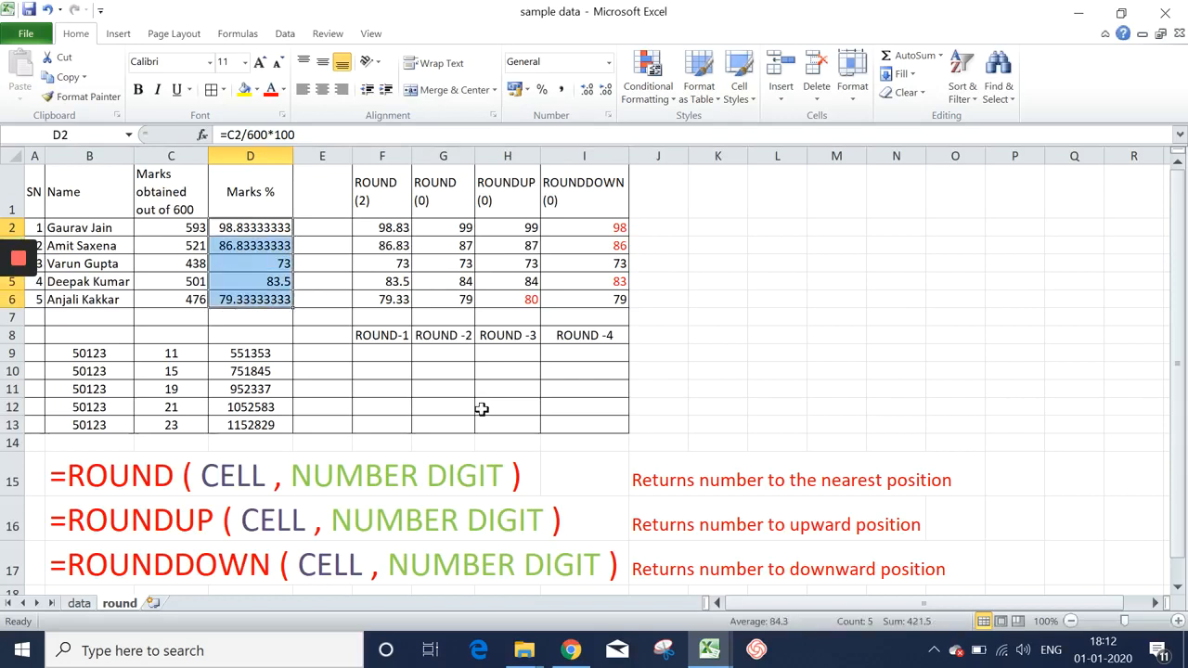
# Examine the numbers in B9 and C9 and the multiplication formula in D9.
pyautogui.press('Down')
pyautogui.press('Down')
pyautogui.press('Down')
pyautogui.press('Down')
pyautogui.press('Down')
pyautogui.press('Down')
pyautogui.press('Down')
pyautogui.press('Down')
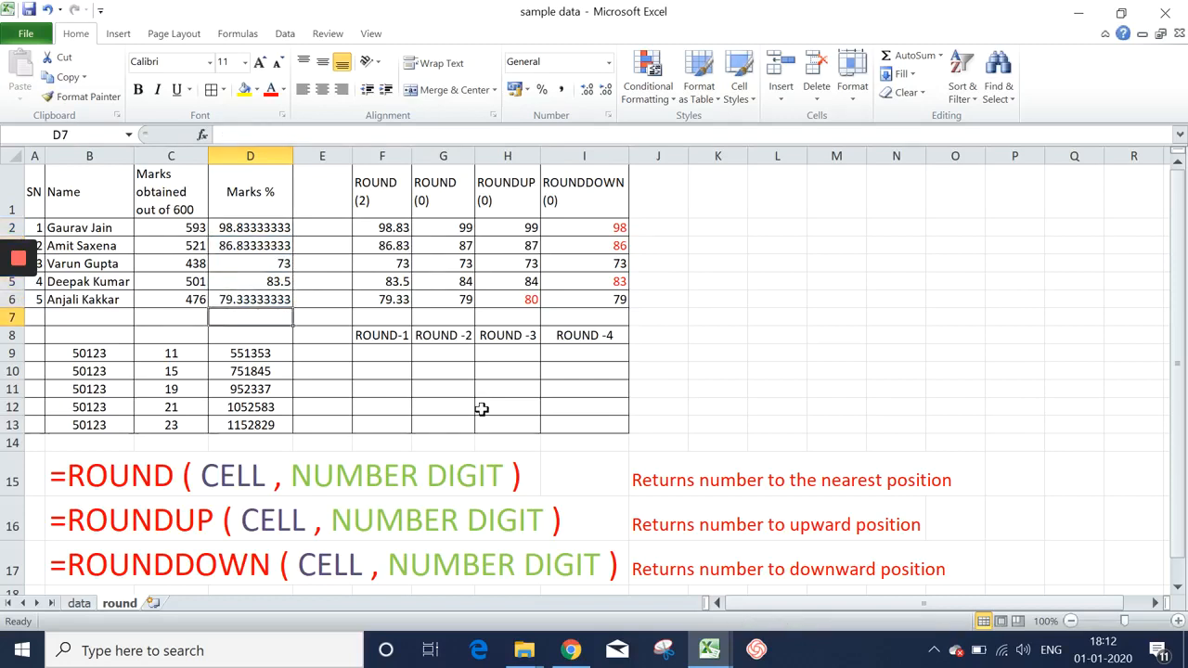
pyautogui.press('Left')
pyautogui.press('Left')
pyautogui.press('Left')
pyautogui.press('Up')
pyautogui.press('Right')
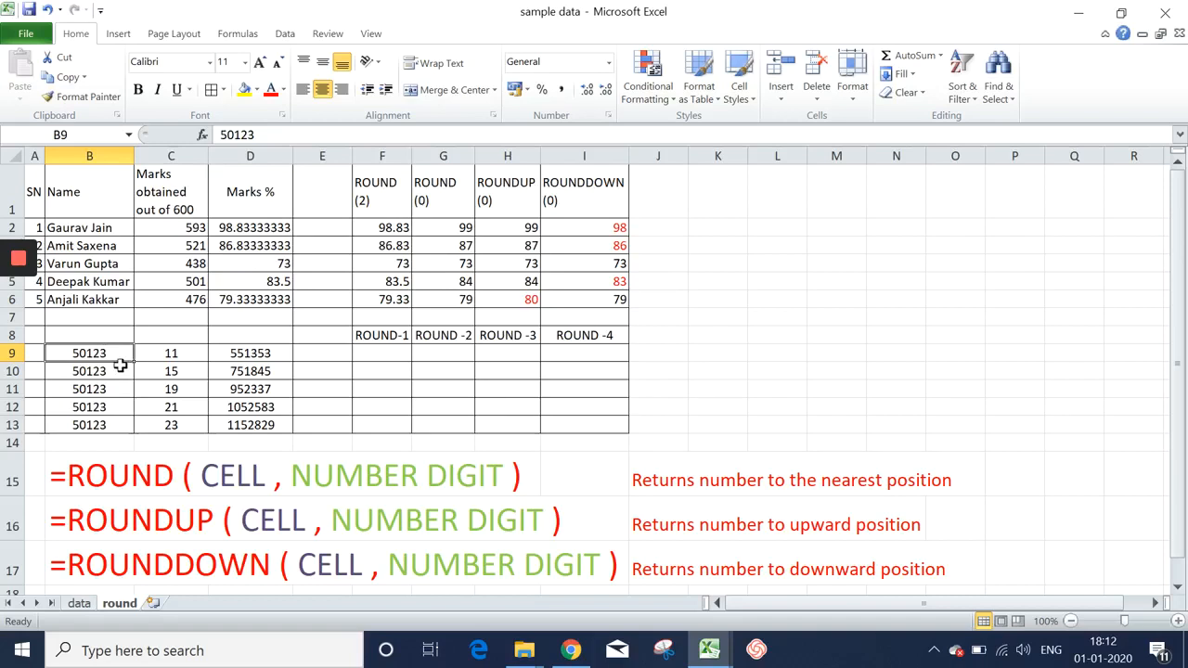
pyautogui.click(177, 353)
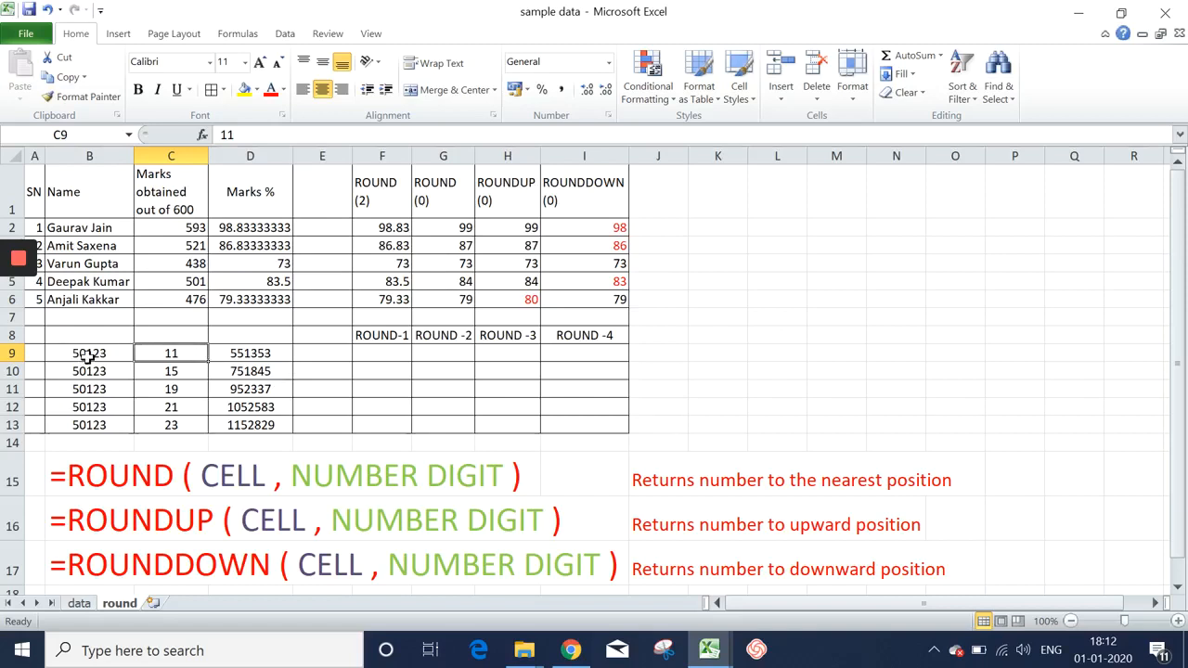
pyautogui.click(268, 356)
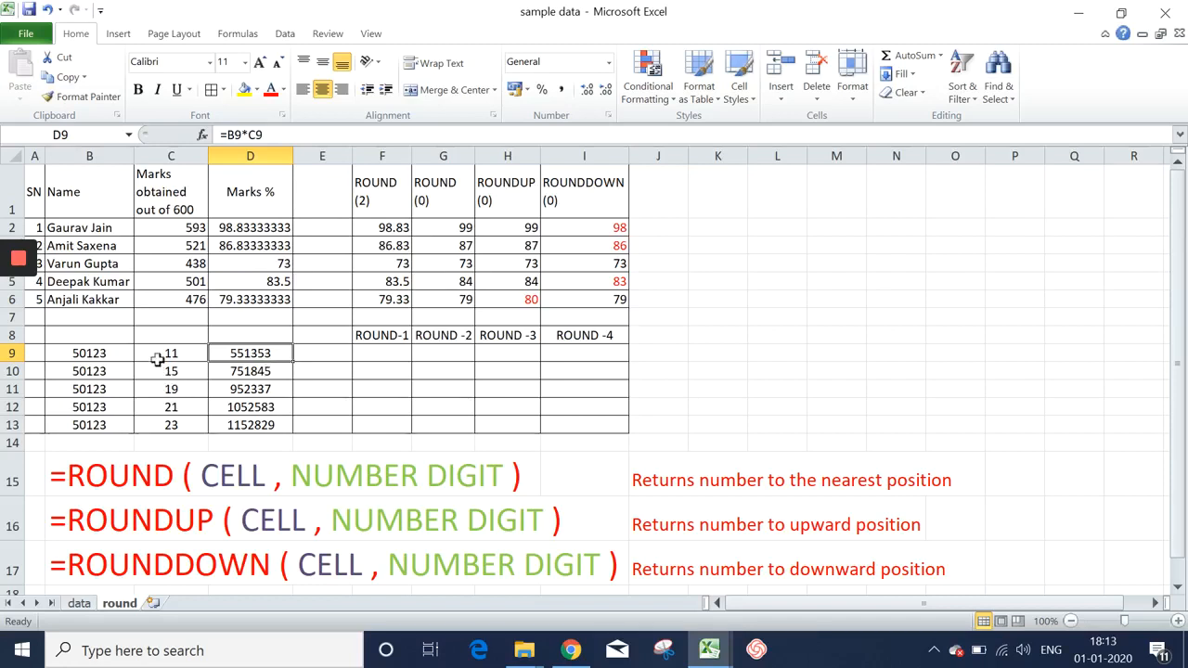
# Check the numbers in B13 and C13, then select the products in D9:D13 to review them.
pyautogui.click(92, 430)
pyautogui.click(194, 430)
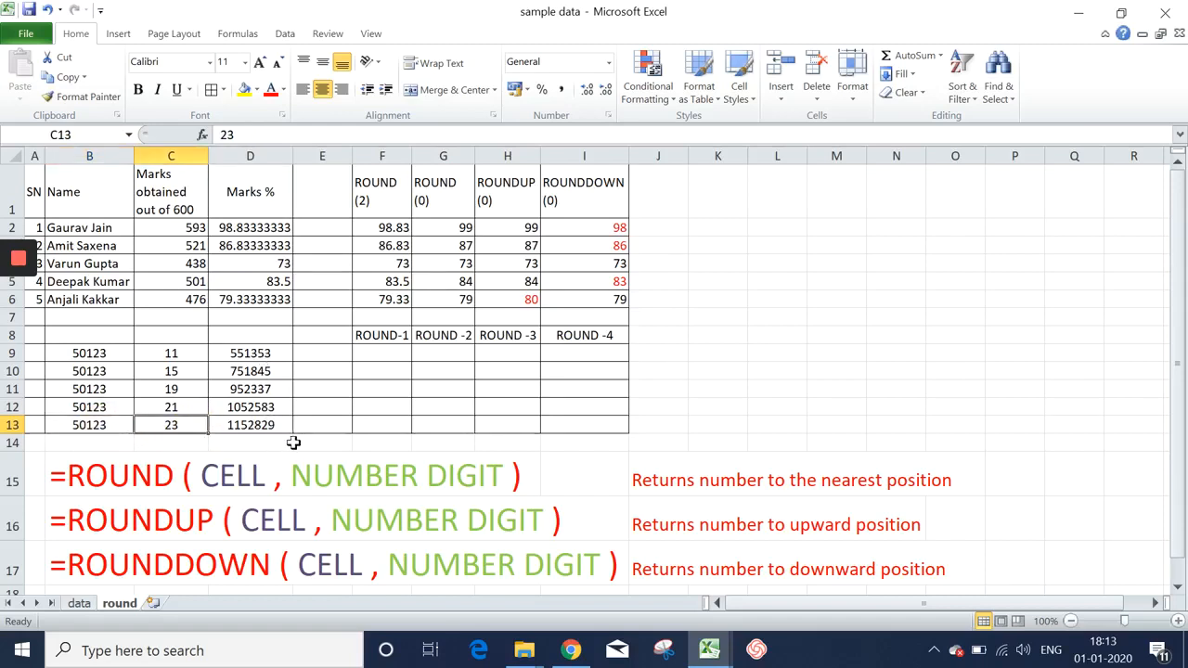
pyautogui.click(304, 406)
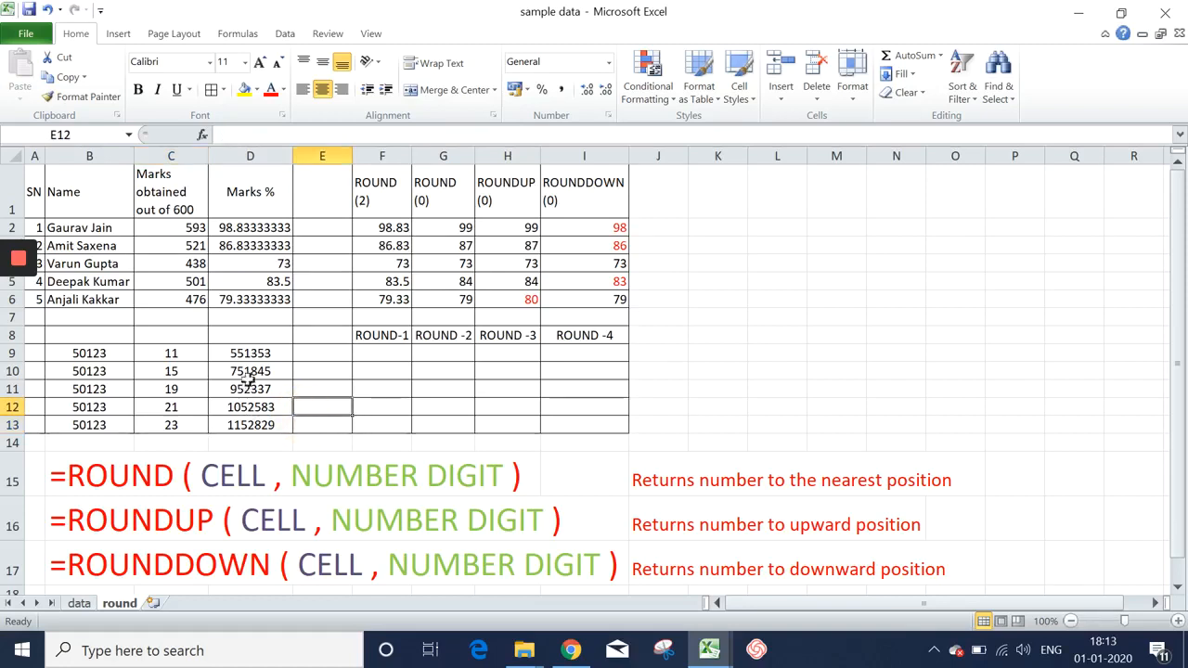
pyautogui.moveTo(268, 351); pyautogui.dragTo(265, 424)
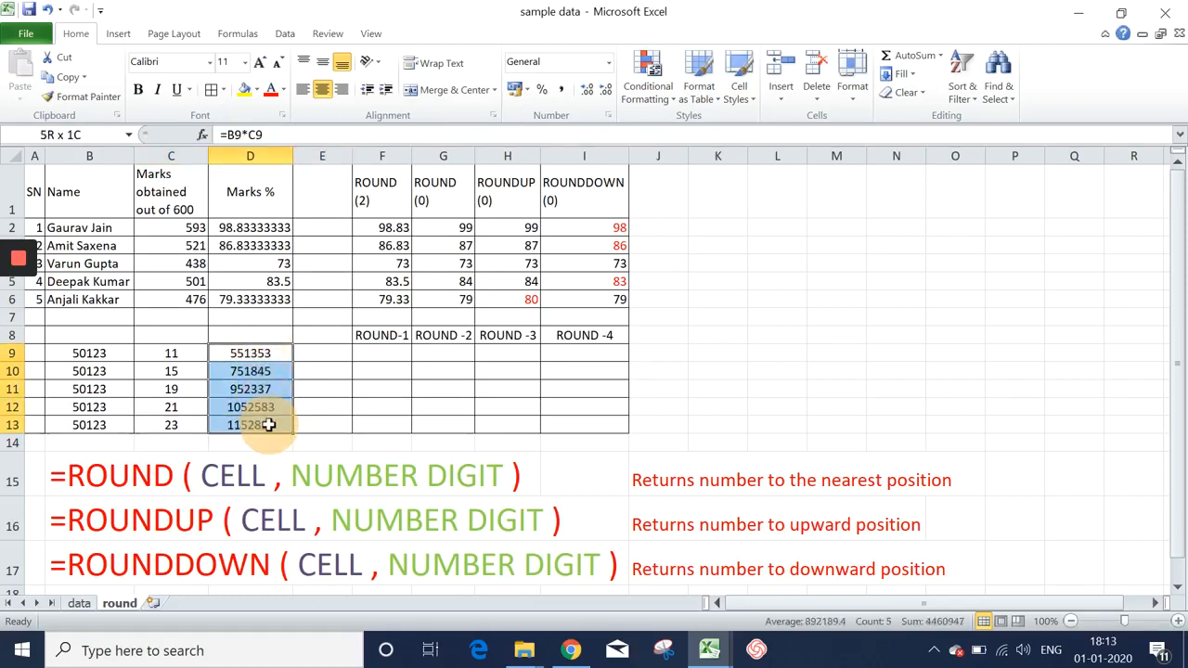
# Examine the ROUND-1 header in F8 and compare the product in D9 with the empty cell F9.
pyautogui.click(365, 376)
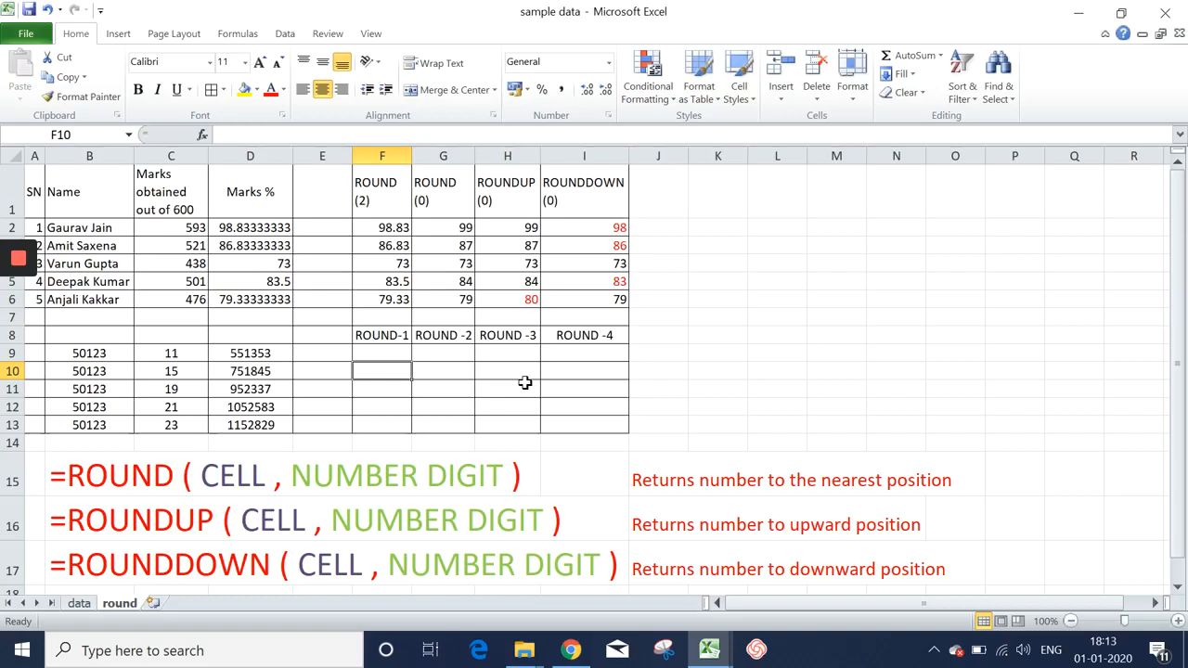
pyautogui.press('Down')
pyautogui.press('Up')
pyautogui.press('Up')
pyautogui.press('Up')
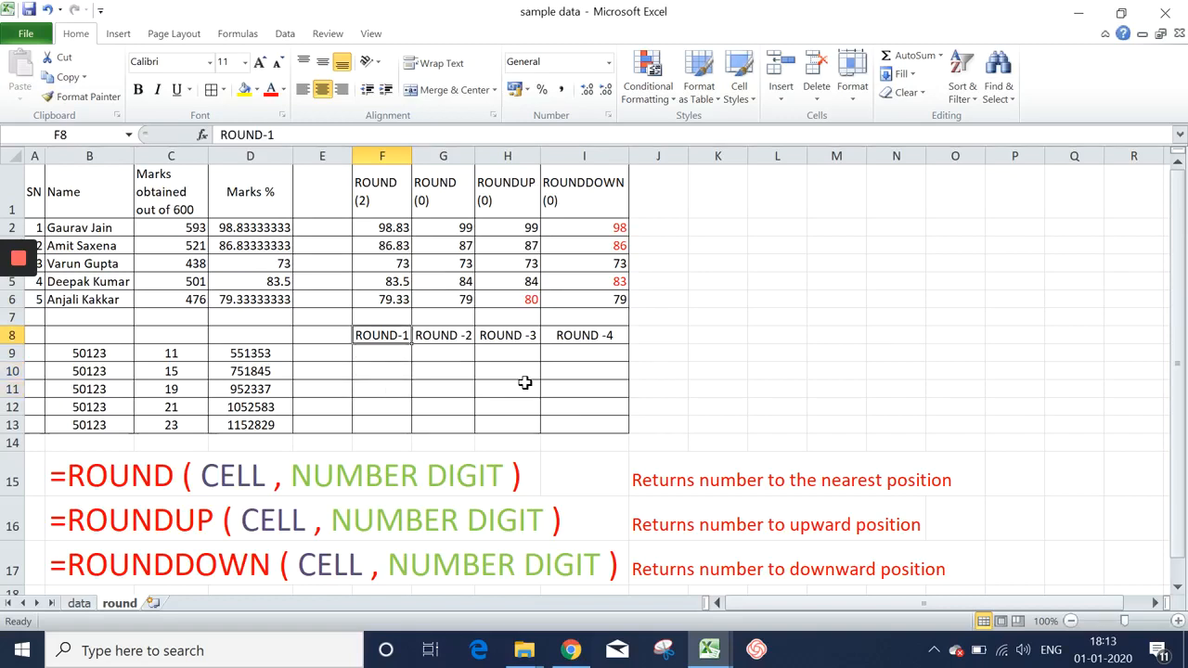
pyautogui.press('Down')
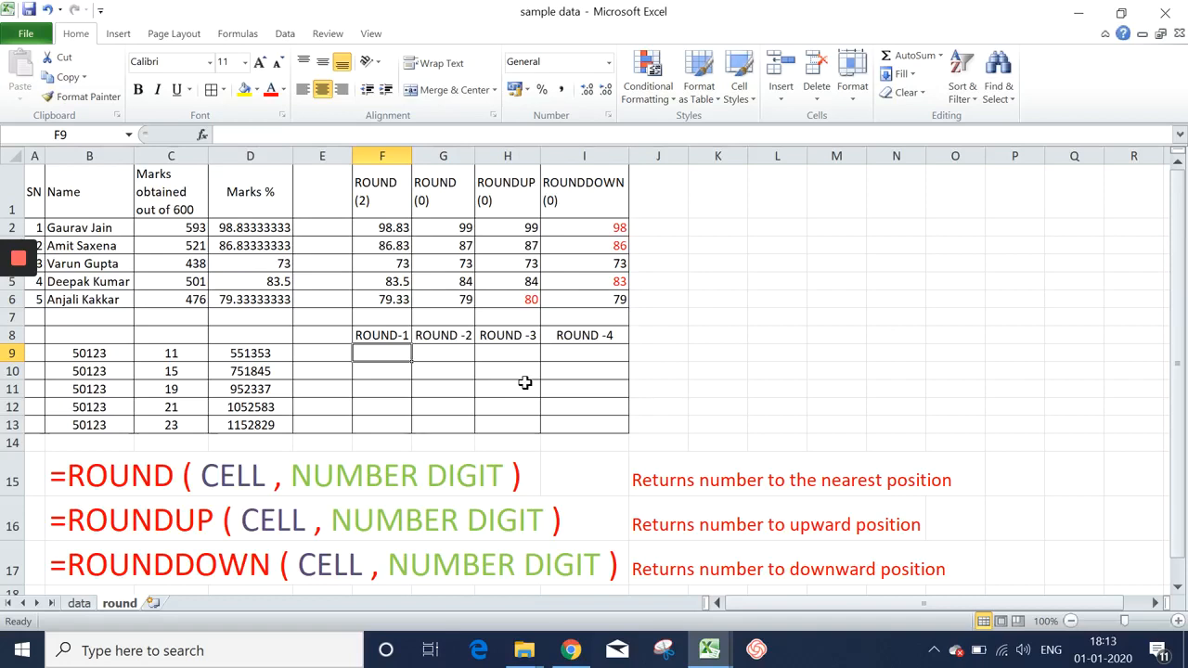
pyautogui.press('Left')
pyautogui.press('Left')
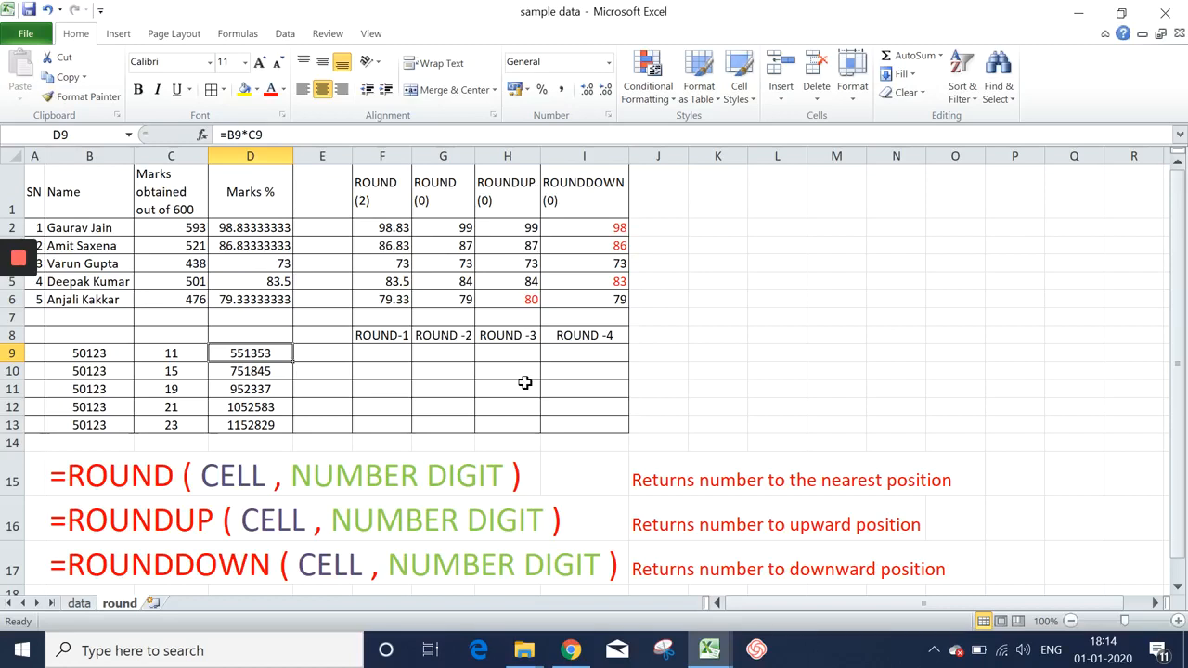
pyautogui.press('Right')
pyautogui.press('Right')
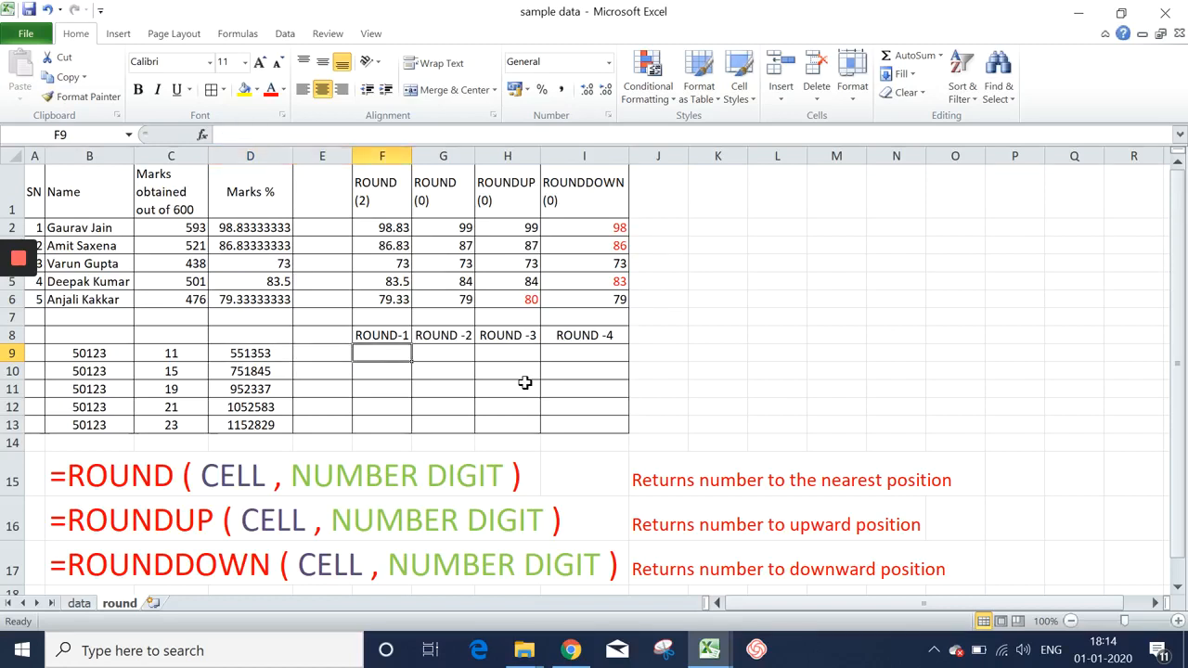
pyautogui.press('Left')
pyautogui.press('Left')
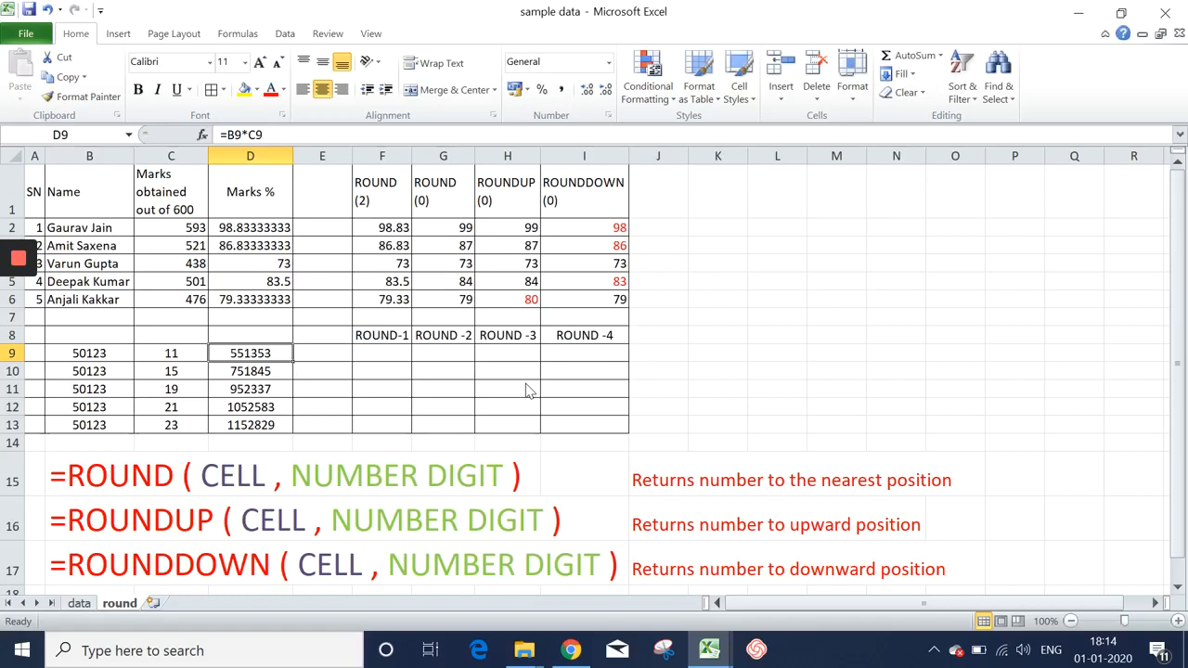
pyautogui.press('Right')
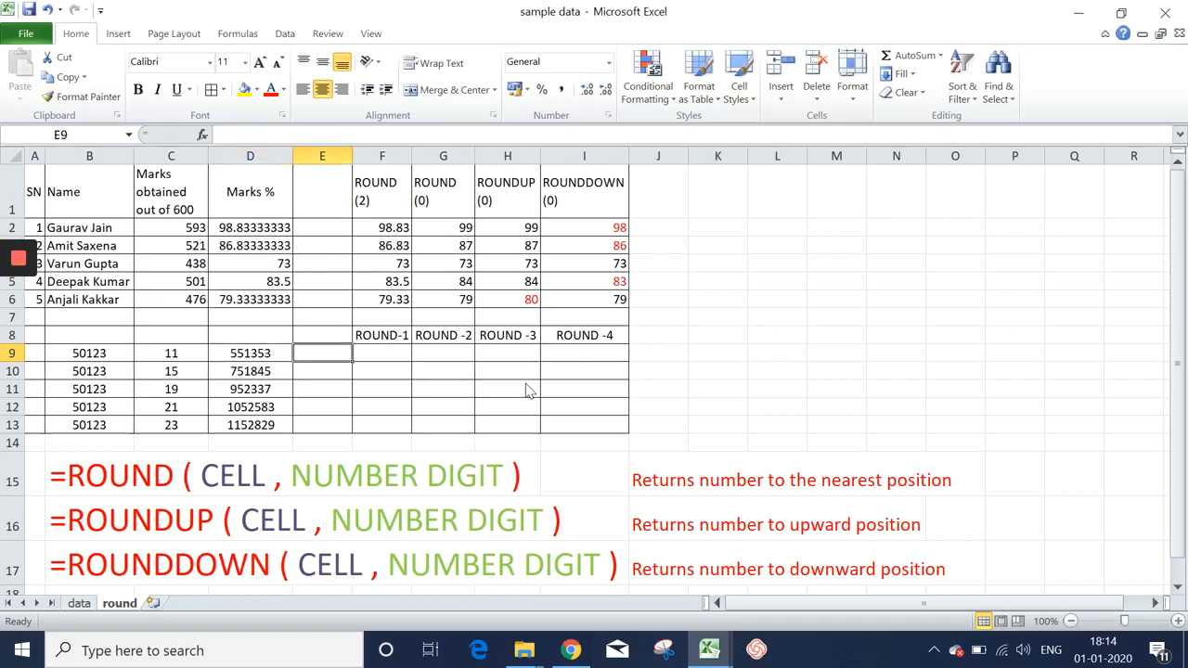
pyautogui.press('Right')
pyautogui.press('Left')
pyautogui.press('Left')
# Enter =ROUND(D9,-1) in F9 to round the product to the nearest ten.
pyautogui.press('Right')
pyautogui.press('Right')
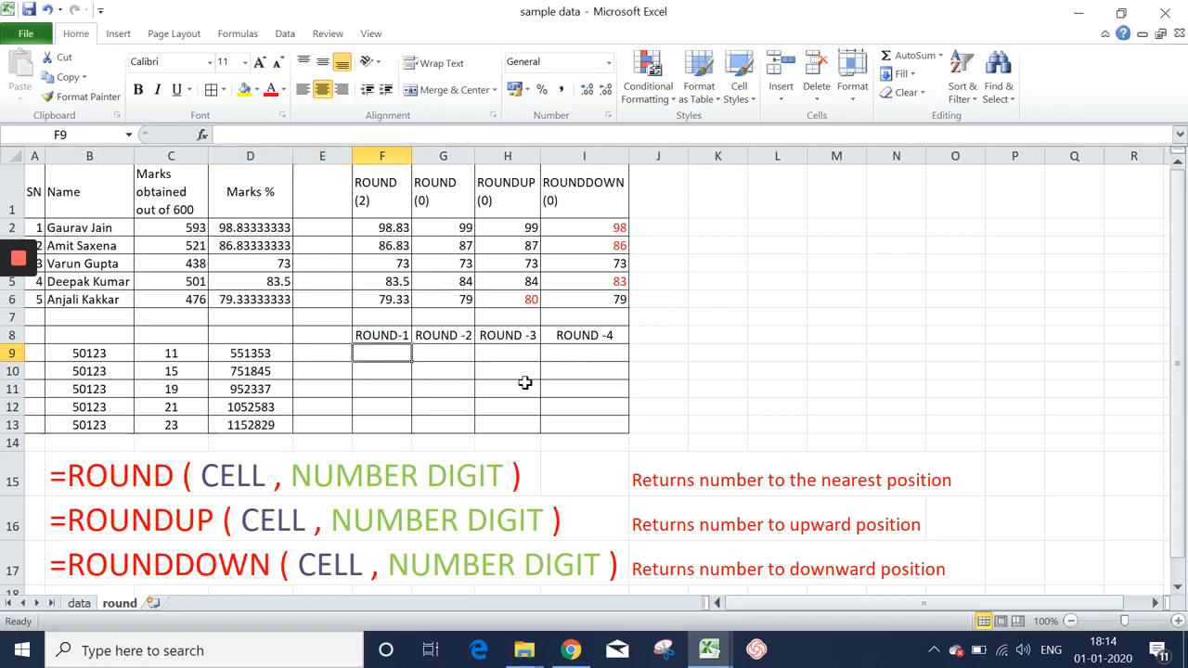
pyautogui.write('=roun')
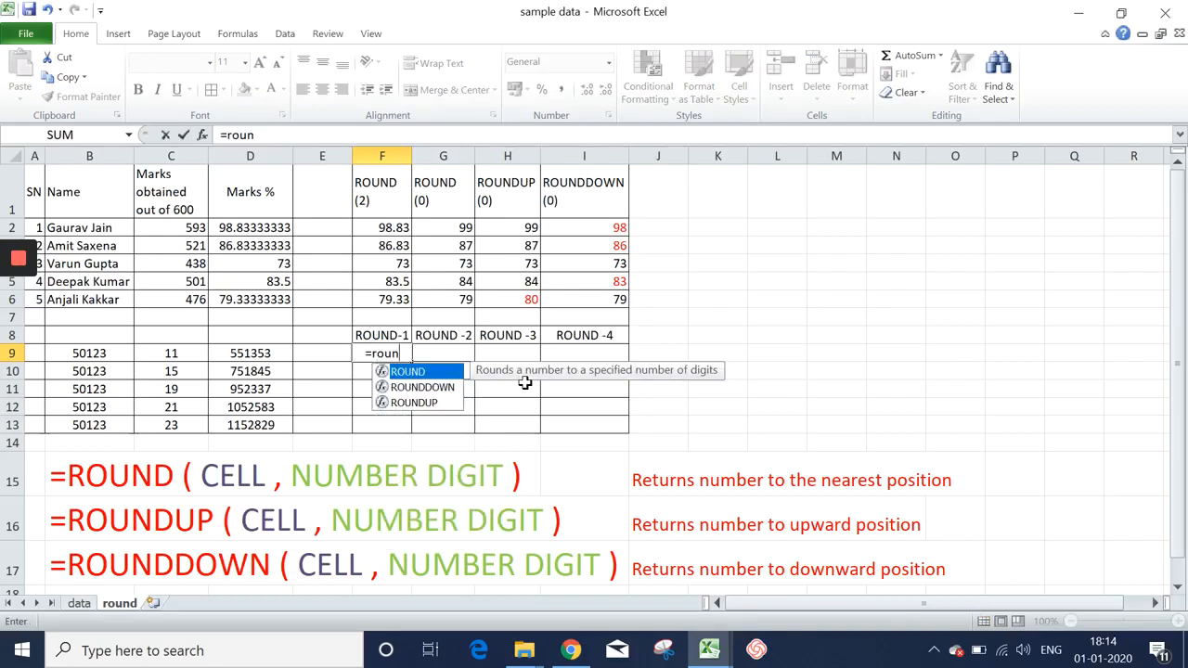
pyautogui.press('Tab')
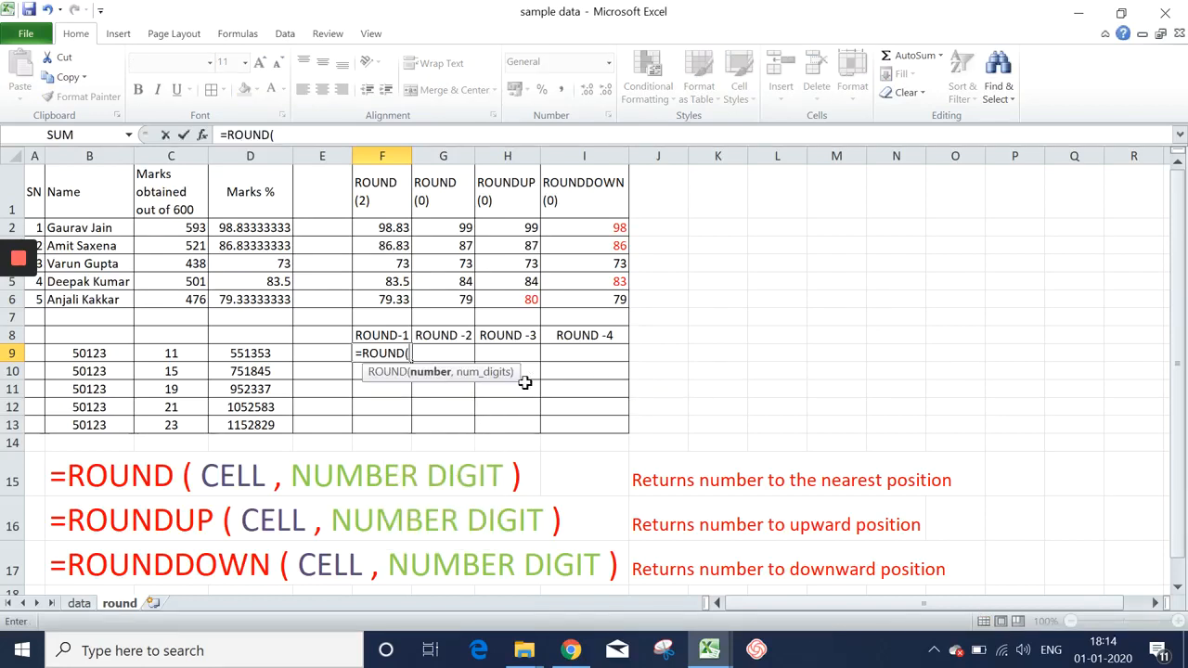
pyautogui.press('Left')
pyautogui.press('Left')
pyautogui.write(',-')
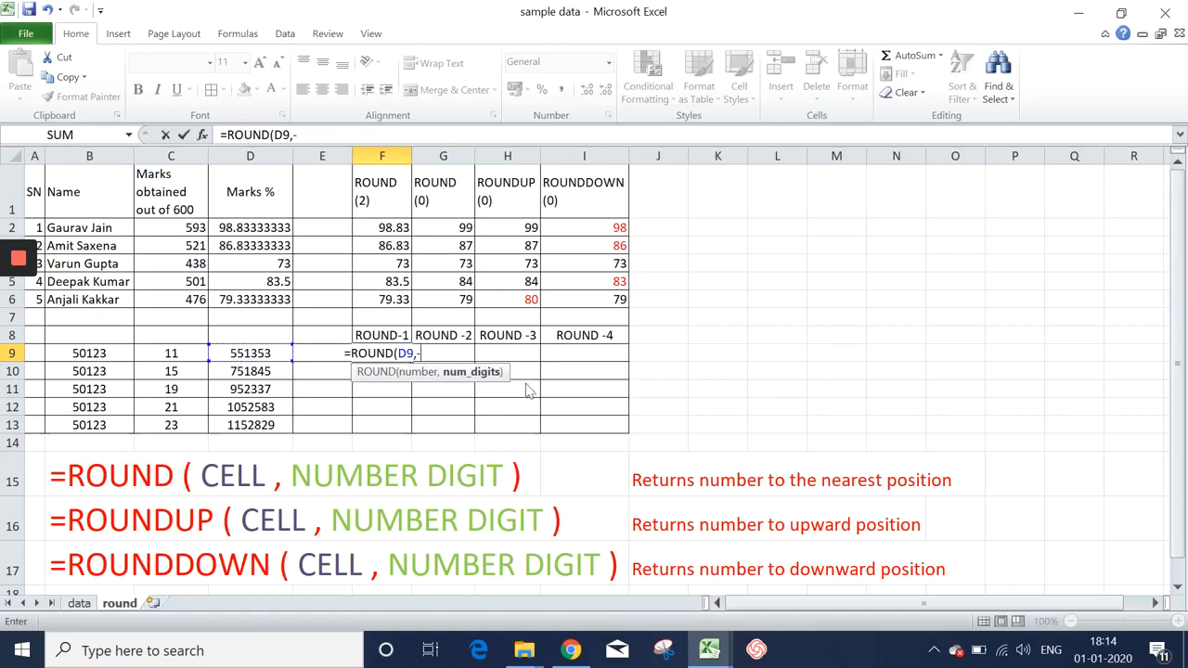
pyautogui.write('1)')
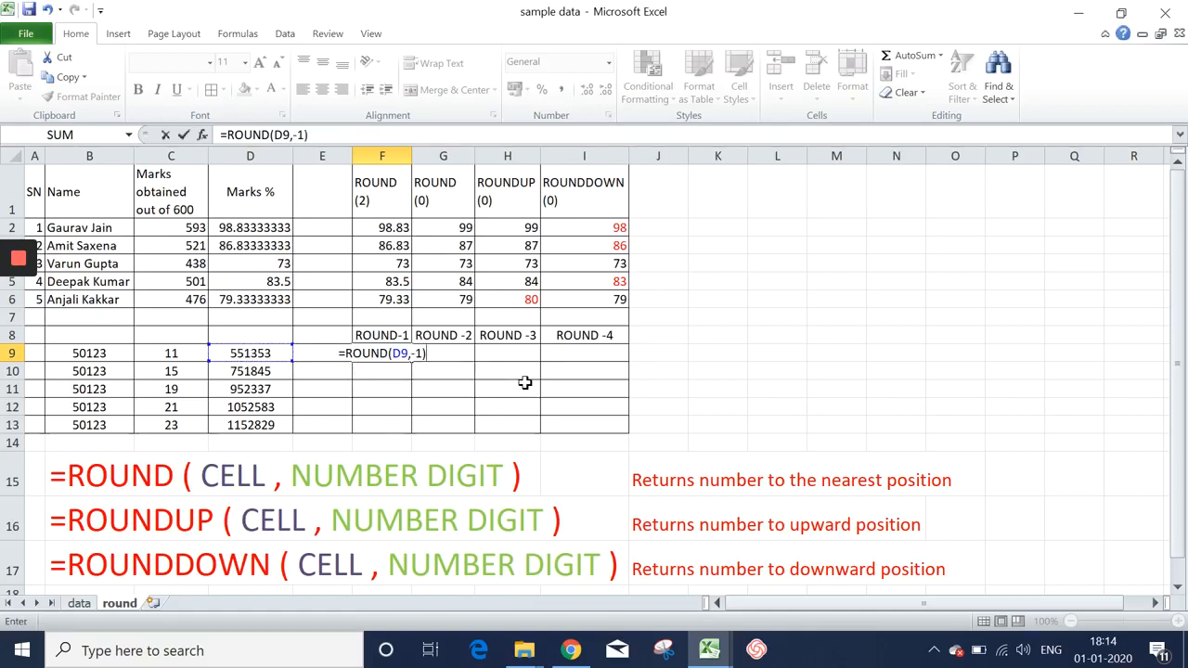
pyautogui.hotkey('ctrl', 'Return')
# Copy the ROUND formula from F9 to F10:F13.
pyautogui.hotkey('ctrl', 'c')
pyautogui.press('Down')
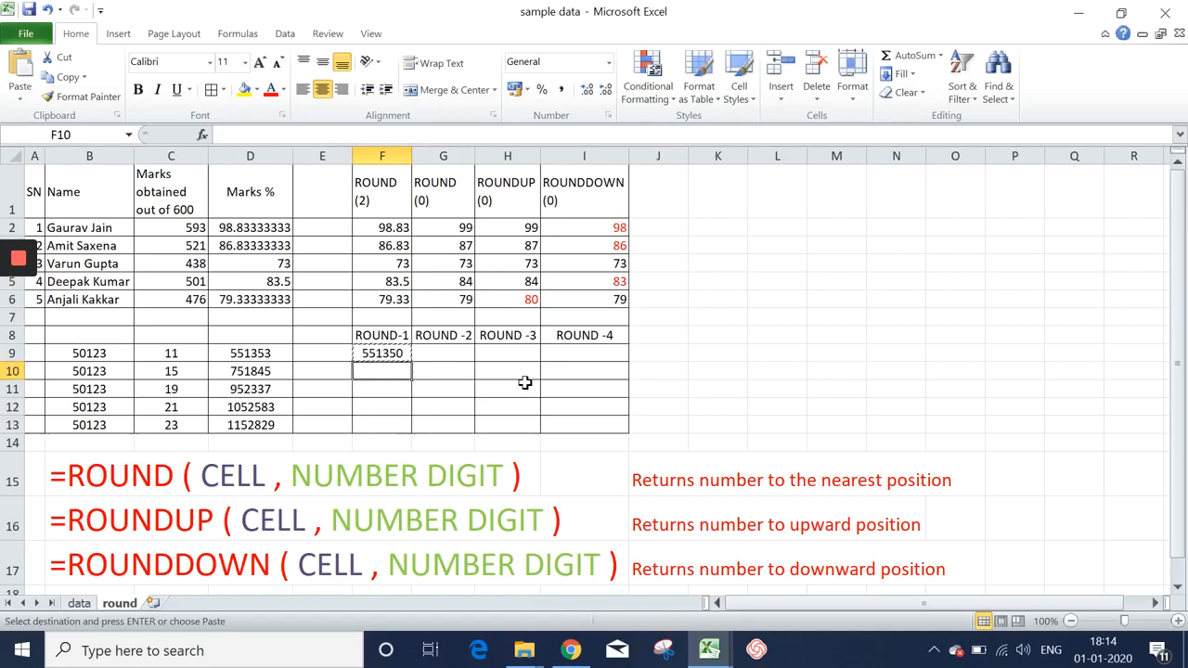
pyautogui.hotkey('shift', 'Down')
pyautogui.hotkey('shift', 'Down')
pyautogui.hotkey('shift', 'Down')
pyautogui.press('Return')
# Compare the products in D9 and D10 with their ROUND-1 results in column F.
pyautogui.press('Left')
pyautogui.press('Left')
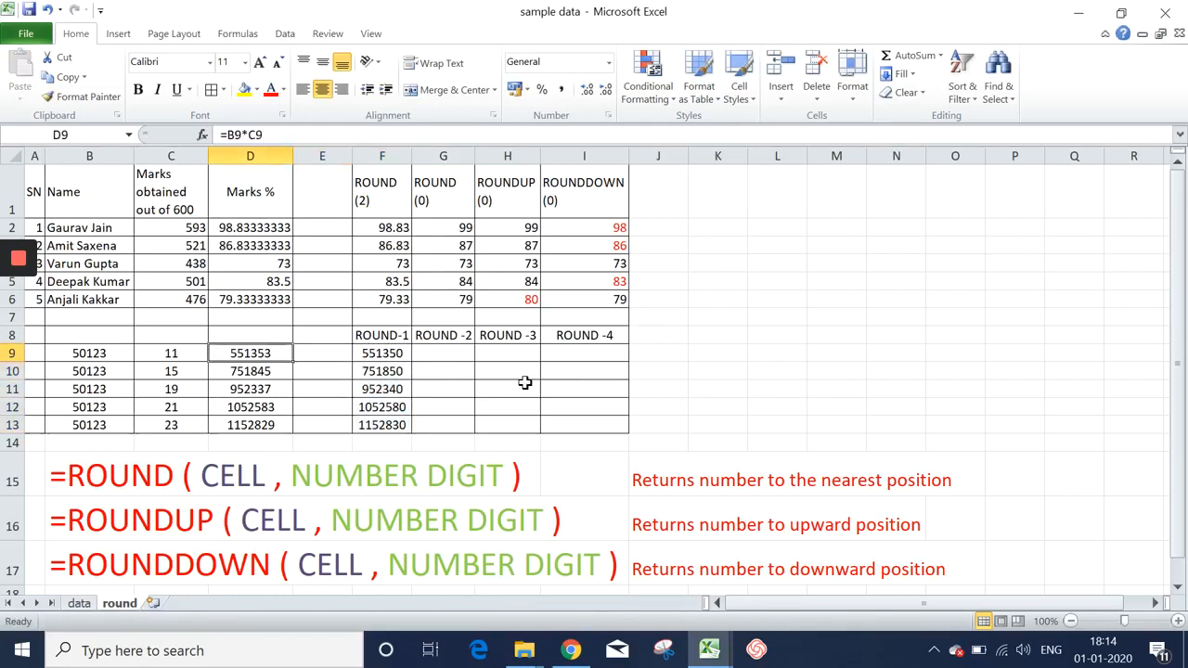
pyautogui.press('Right')
pyautogui.press('Right')
pyautogui.press('Right')
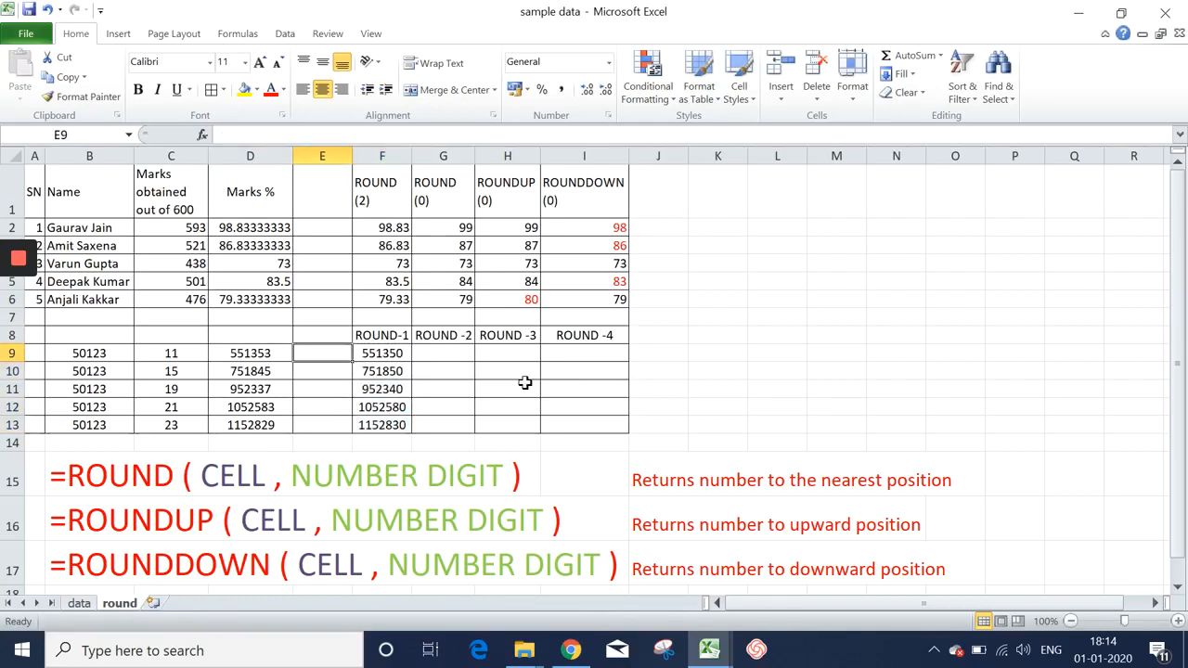
pyautogui.press('Left')
pyautogui.press('Down')
pyautogui.press('Left')
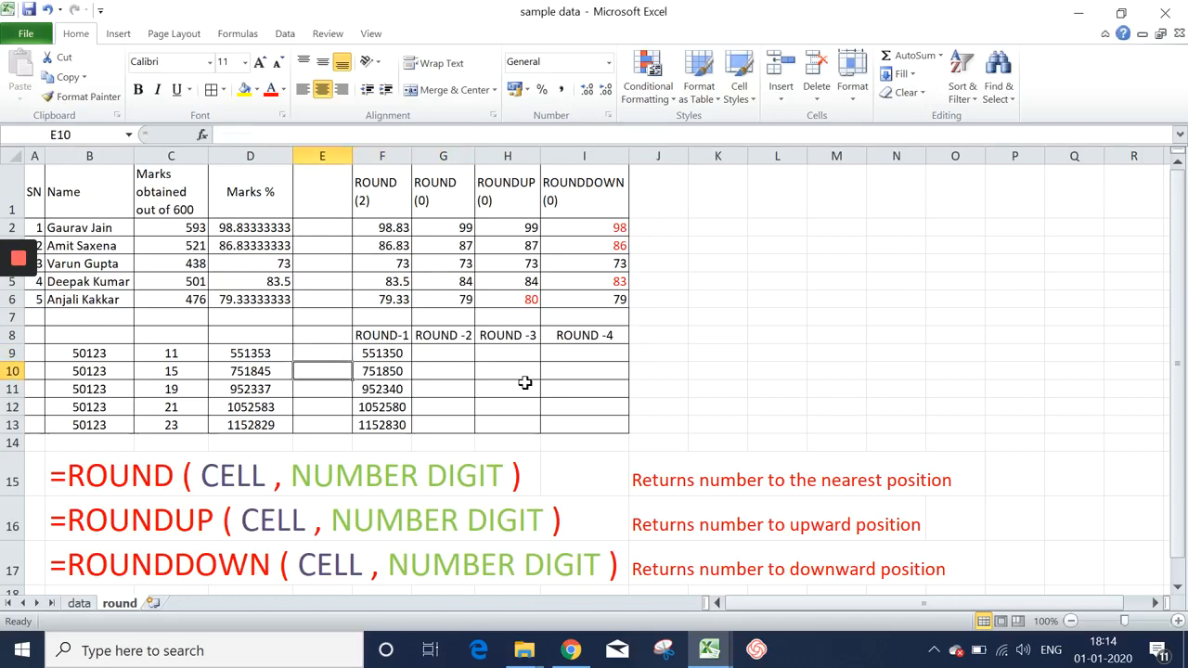
pyautogui.press('Left')
pyautogui.press('Right')
pyautogui.press('Right')
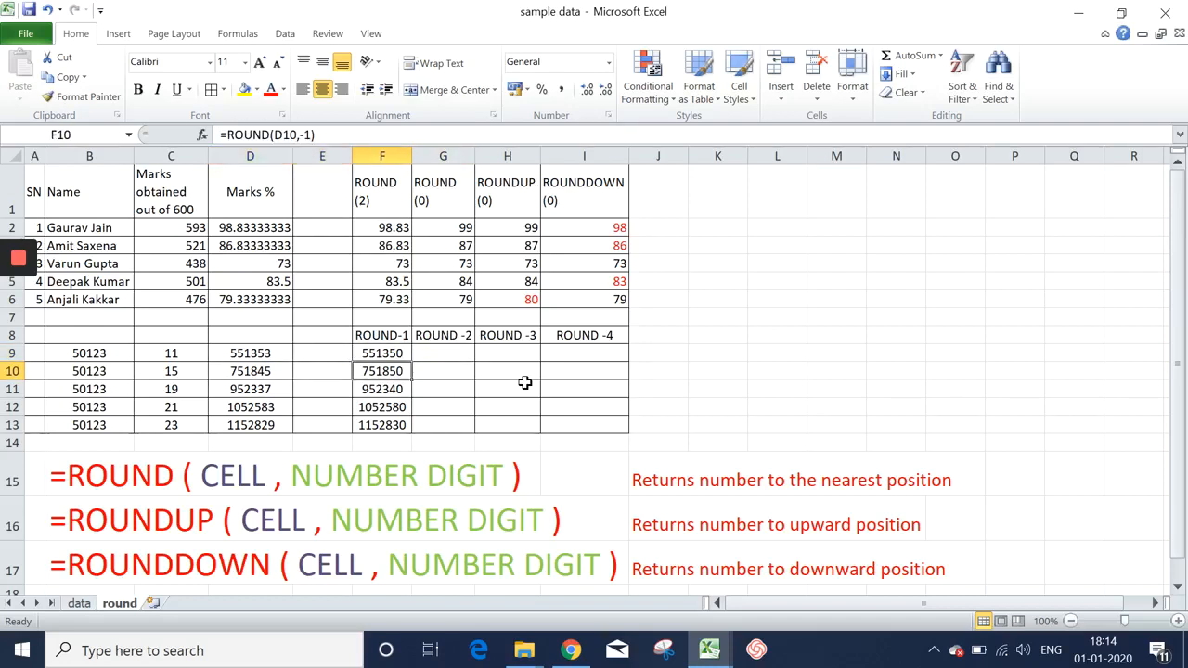
# Compare the products in D11:D13 with their ROUND-1 results in column F.
pyautogui.press('Left')
pyautogui.press('Left')
pyautogui.press('Down')
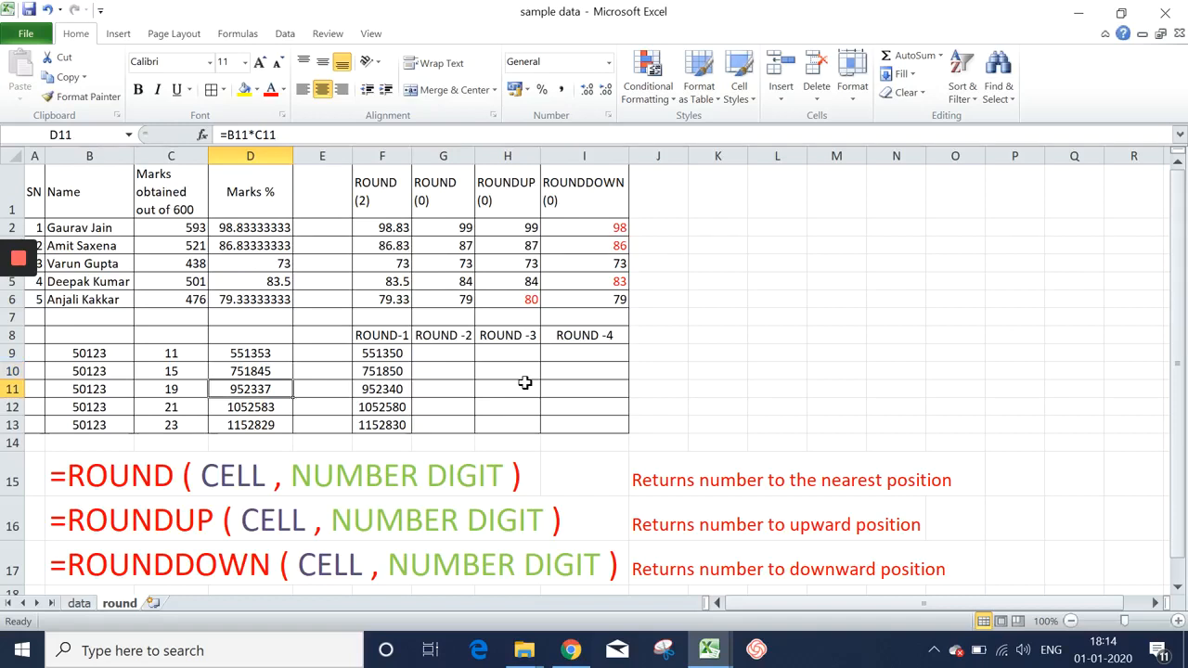
pyautogui.press('Right')
pyautogui.press('Right')
pyautogui.press('Down')
pyautogui.press('Down')
pyautogui.press('Left')
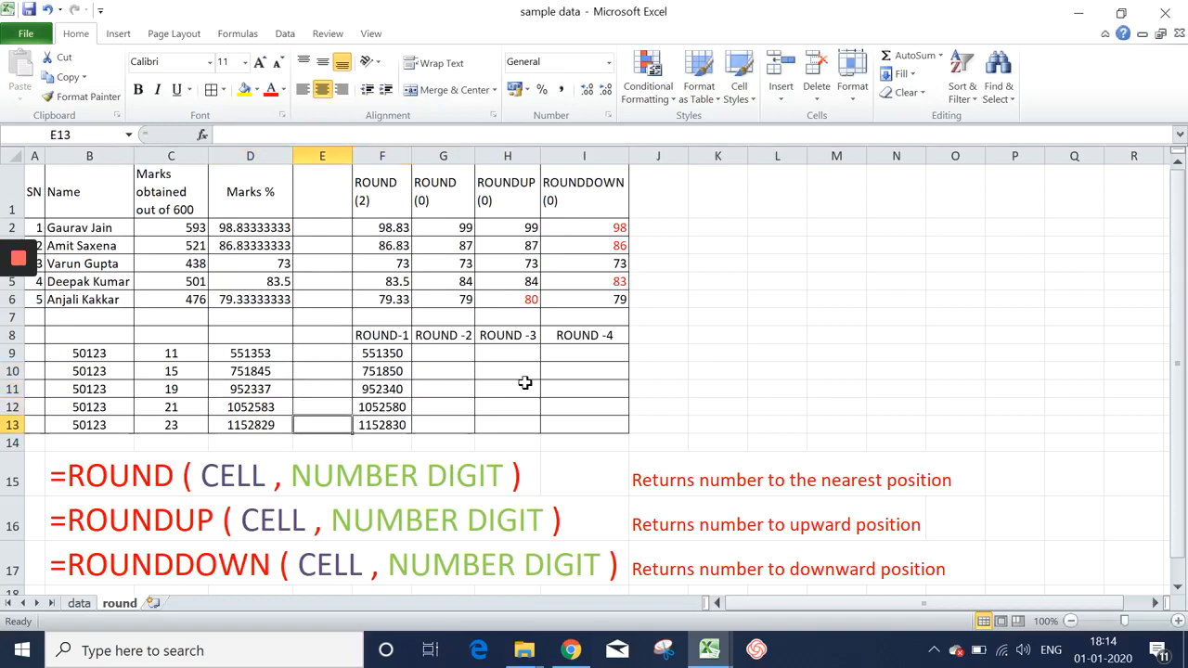
pyautogui.press('Up')
pyautogui.press('Left')
pyautogui.press('Right')
pyautogui.press('Right')
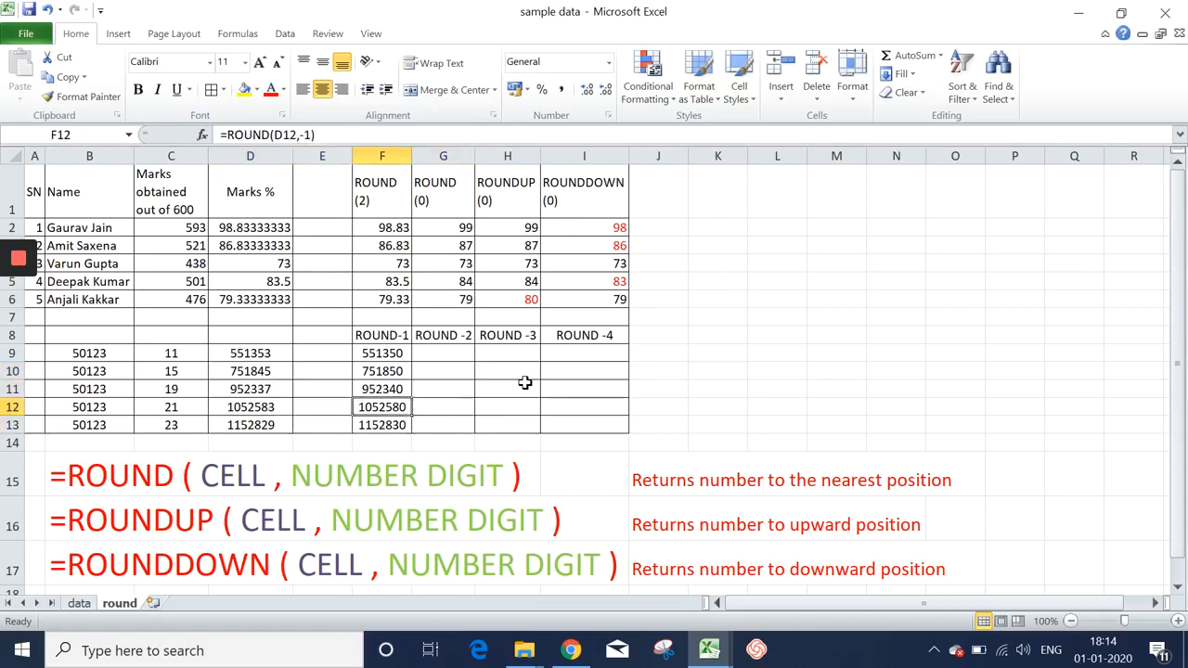
pyautogui.press('Left')
pyautogui.press('Left')
pyautogui.press('Down')
pyautogui.press('Right')
pyautogui.press('Right')
# Enter =ROUND(D9,-2) in G9 to round the product to the nearest hundred.
pyautogui.press('Right')
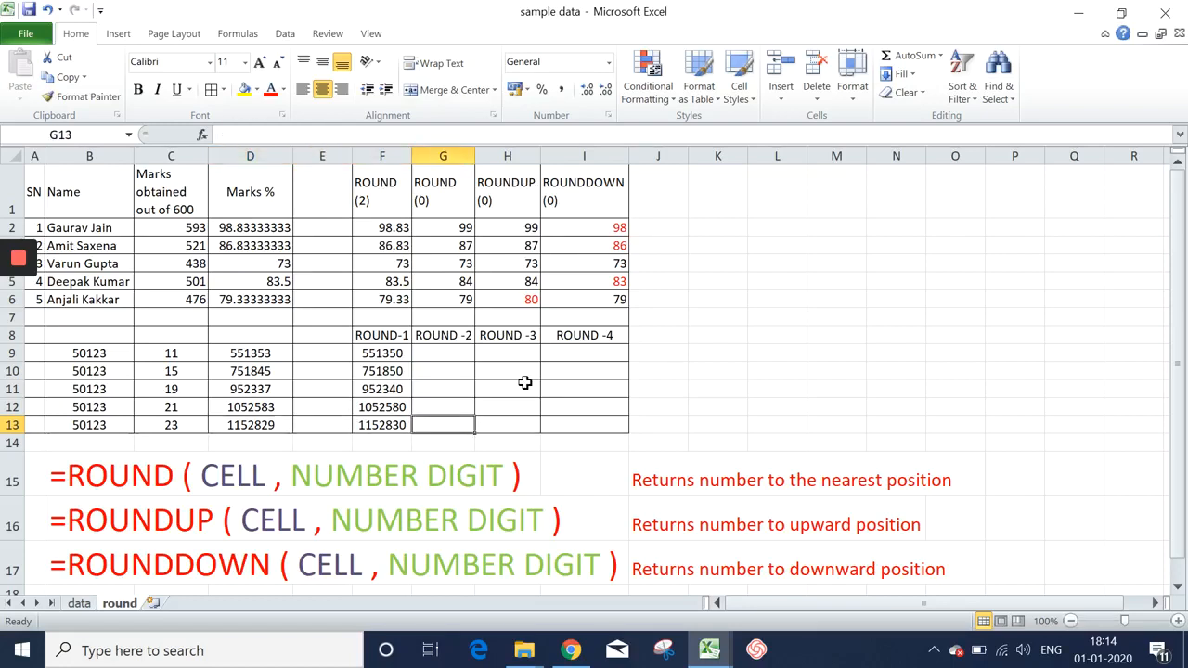
pyautogui.press('Up')
pyautogui.press('Up')
pyautogui.press('Up')
pyautogui.press('Up')
pyautogui.press('Up')
pyautogui.press('Down')
pyautogui.write('=roun')
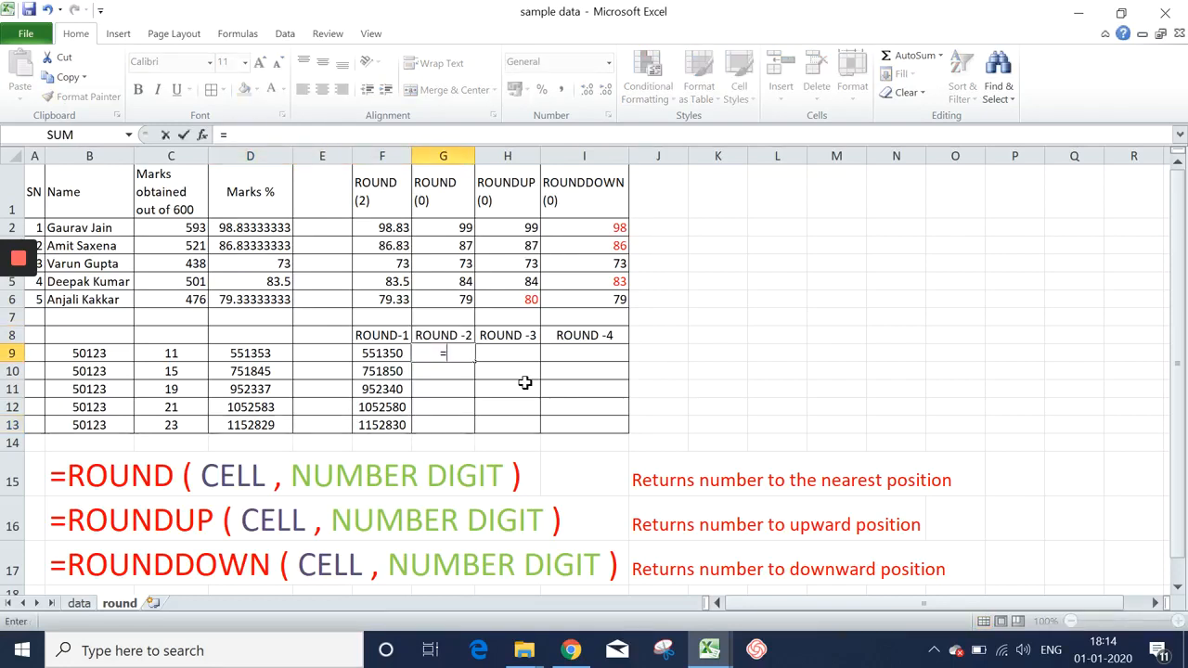
pyautogui.press('Tab')
pyautogui.press('Left')
pyautogui.press('Left')
pyautogui.press('Left')
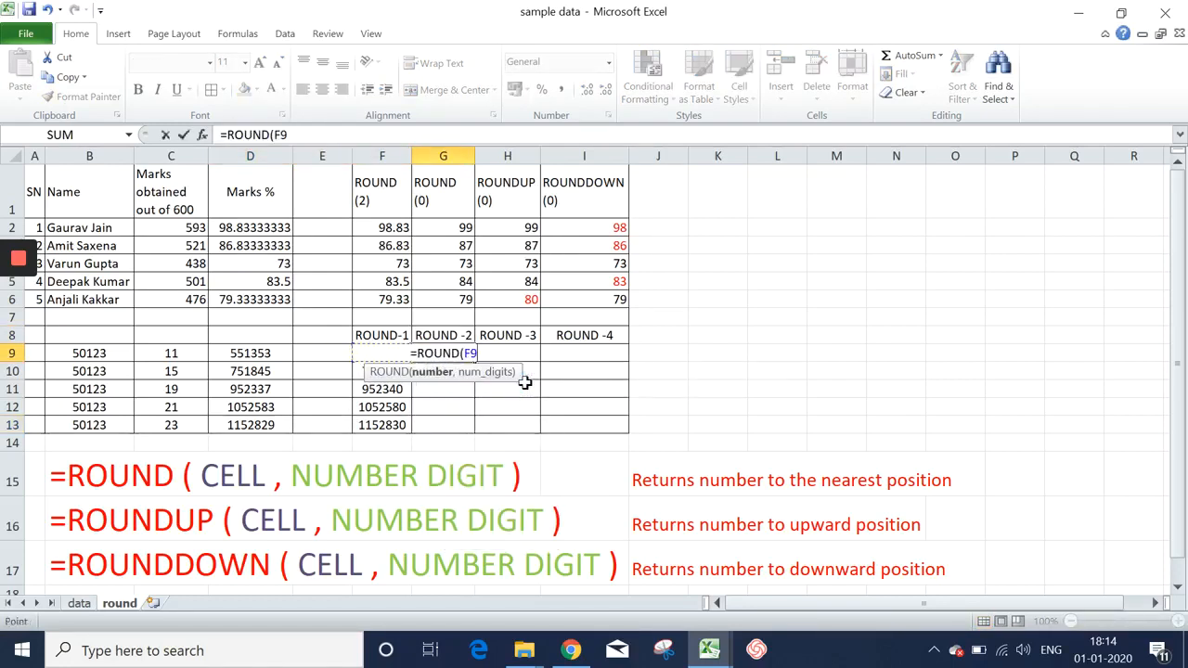
pyautogui.write(',')
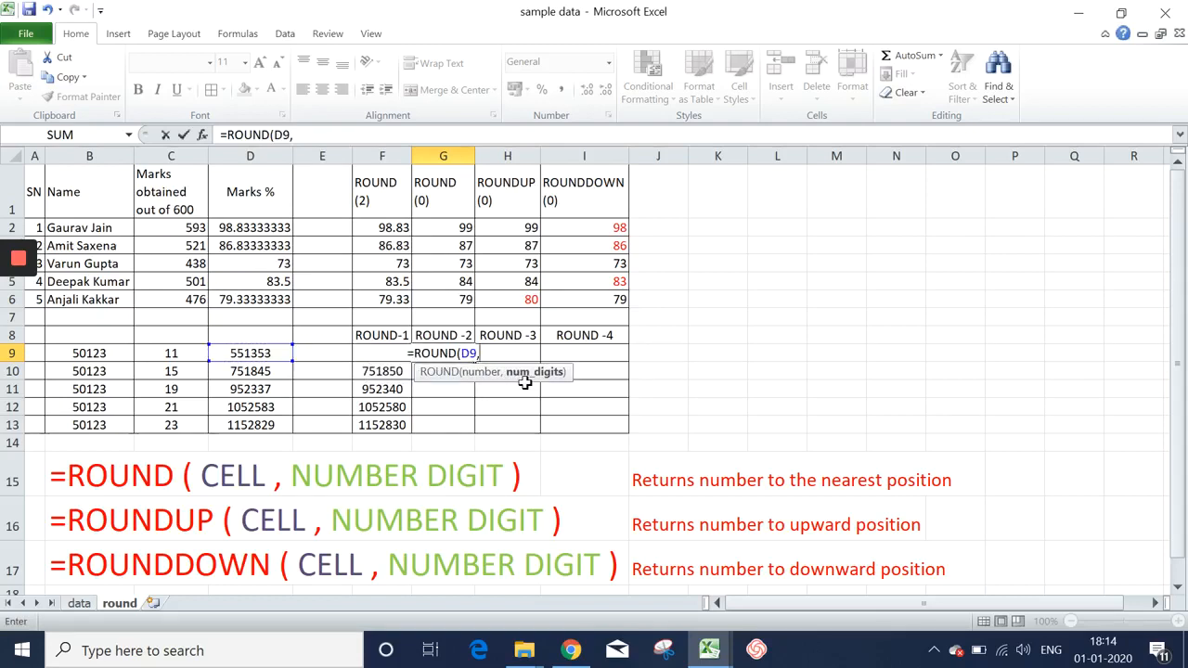
pyautogui.write('-2)')
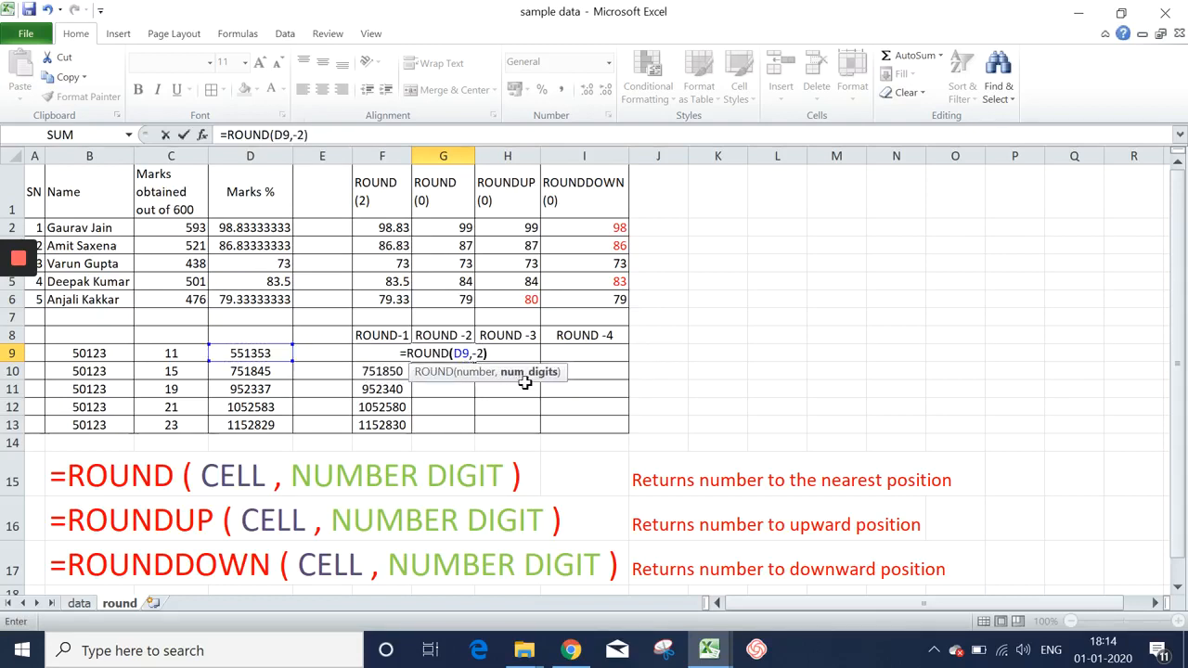
pyautogui.hotkey('ctrl', 'Return')
# Copy the ROUND formula from G9 to G10:G13.
pyautogui.hotkey('ctrl', 'c')
pyautogui.press('Down')
pyautogui.hotkey('shift', 'Down')
pyautogui.hotkey('shift', 'Down')
pyautogui.hotkey('shift', 'Down')
pyautogui.hotkey('ctrl', 'v')
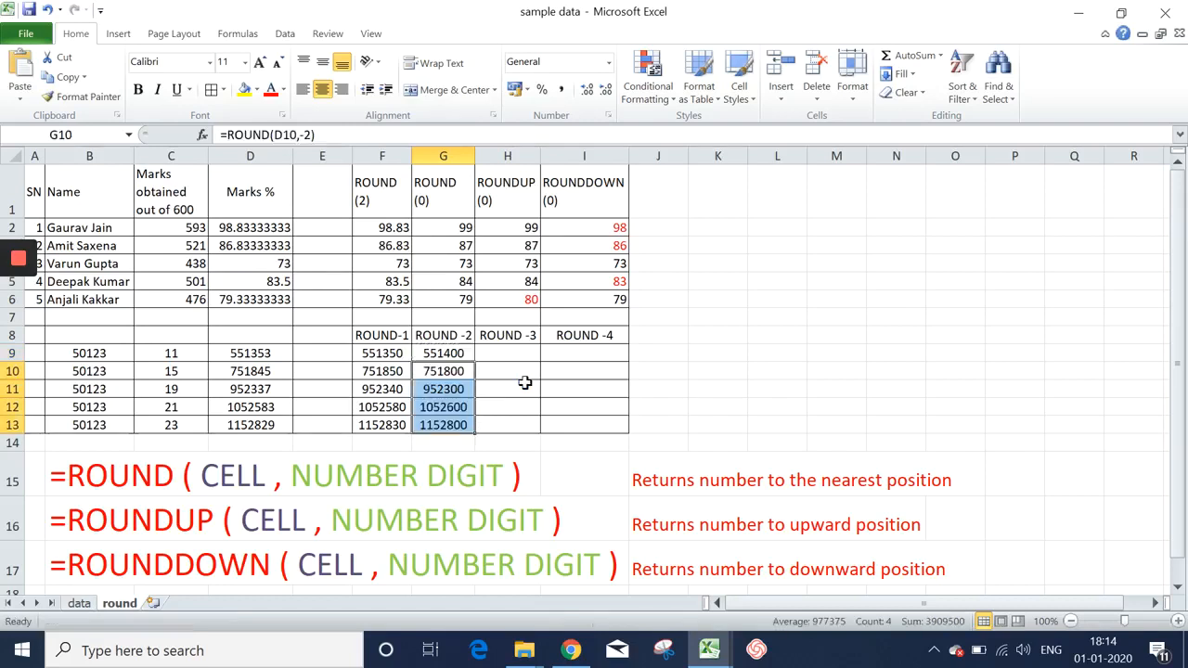
pyautogui.press('Escape')
# Compare the products in D9 and D13 with their ROUND -2 results in column G.
pyautogui.press('Up')
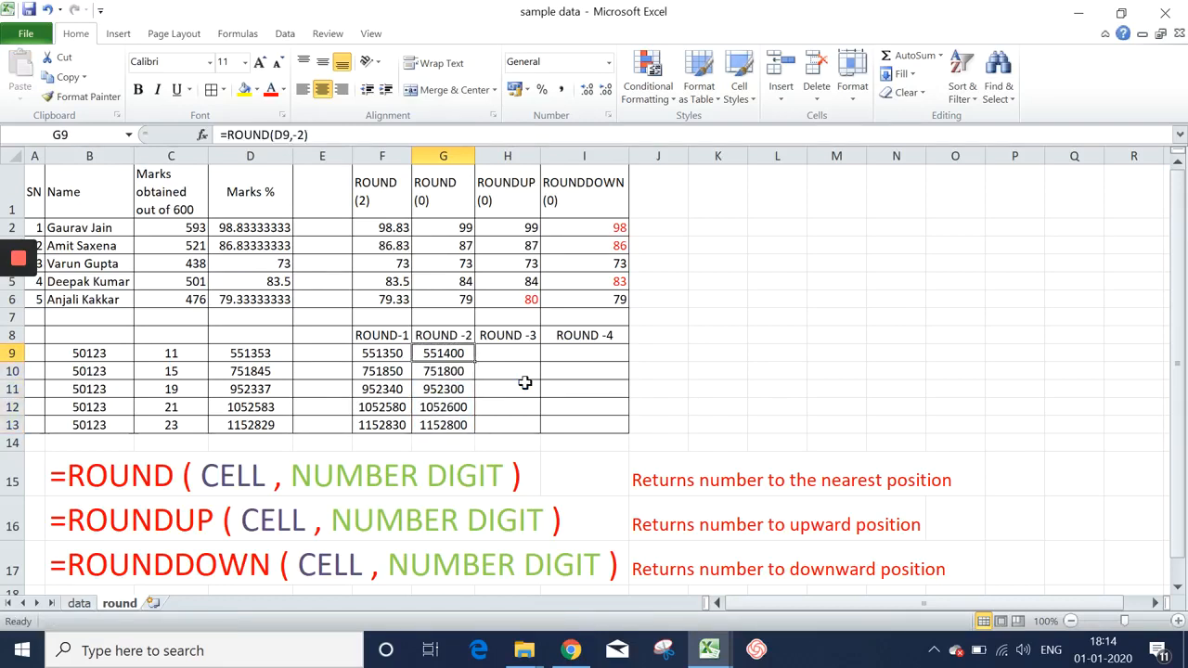
pyautogui.click(252, 357)
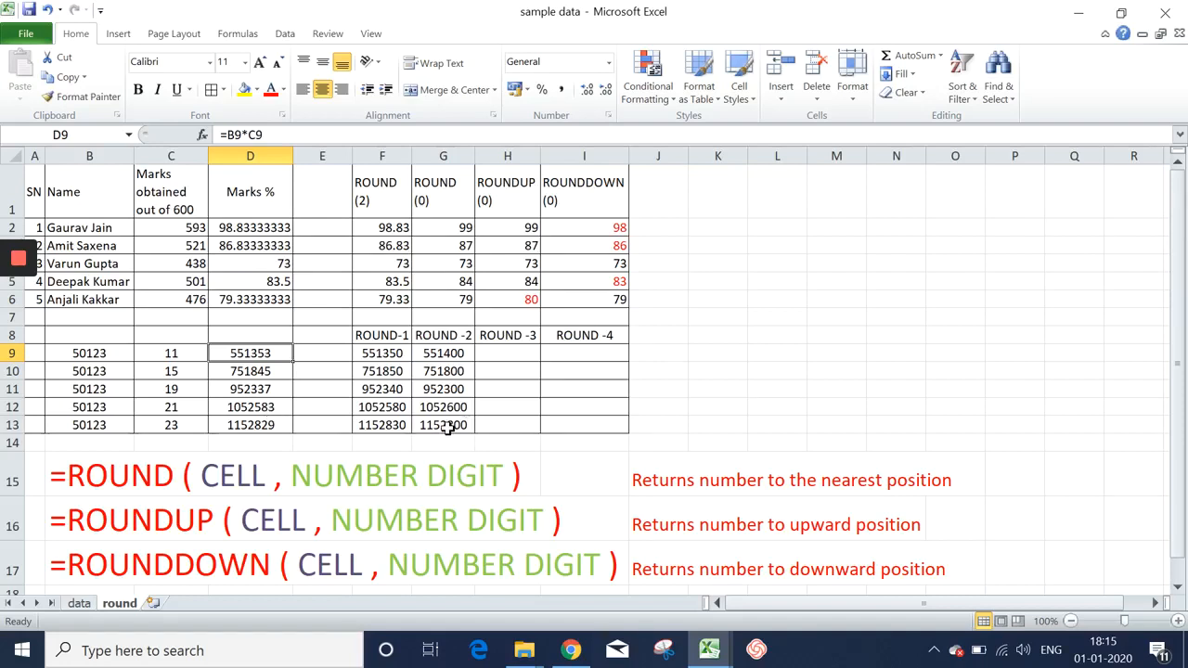
pyautogui.click(246, 433)
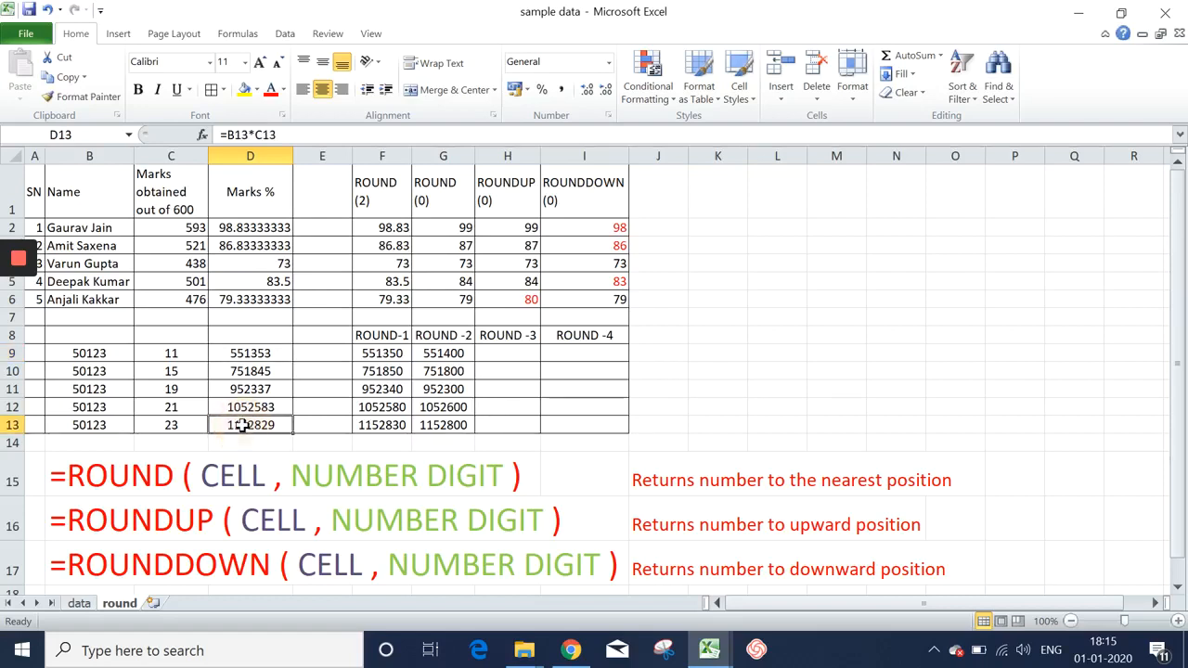
pyautogui.click(455, 432)
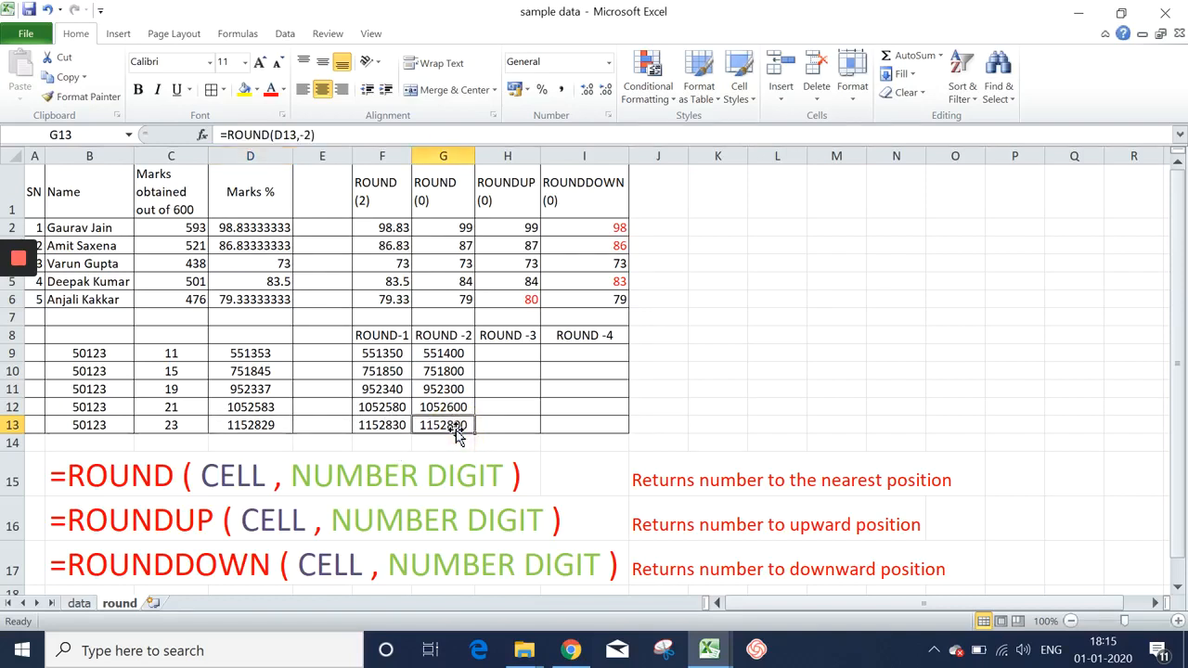
# Enter =ROUND(D9,-3) in H9 to round the product to the nearest thousand.
pyautogui.click(506, 350)
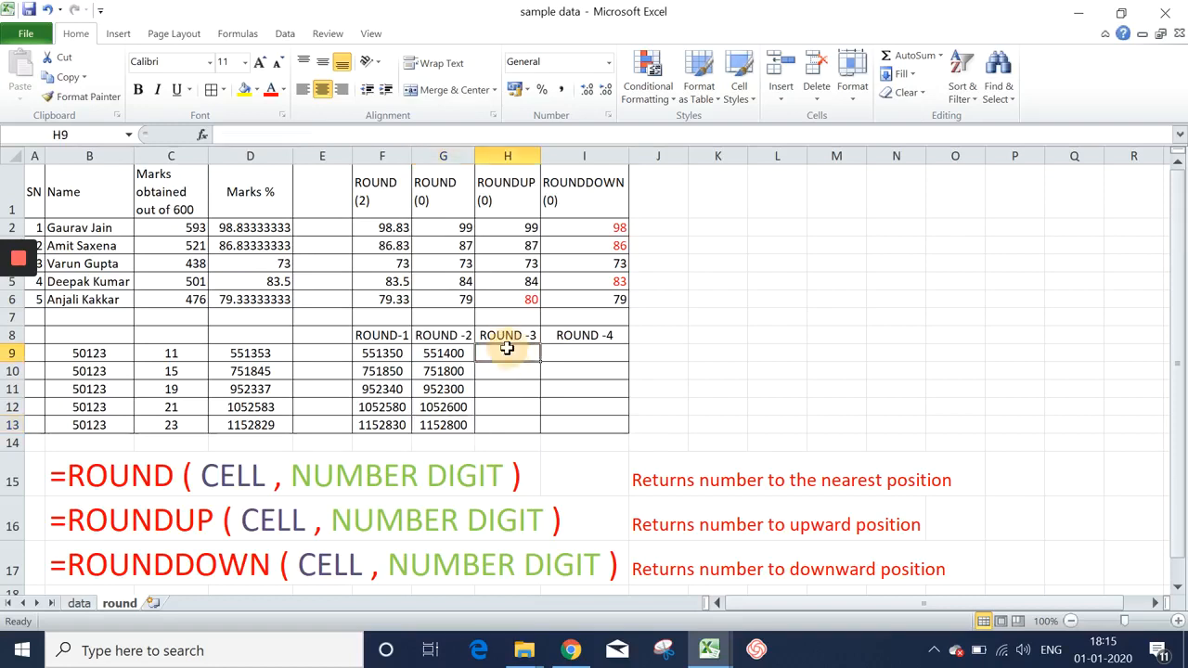
pyautogui.write('=roun')
pyautogui.press('Down')
pyautogui.press('Down')
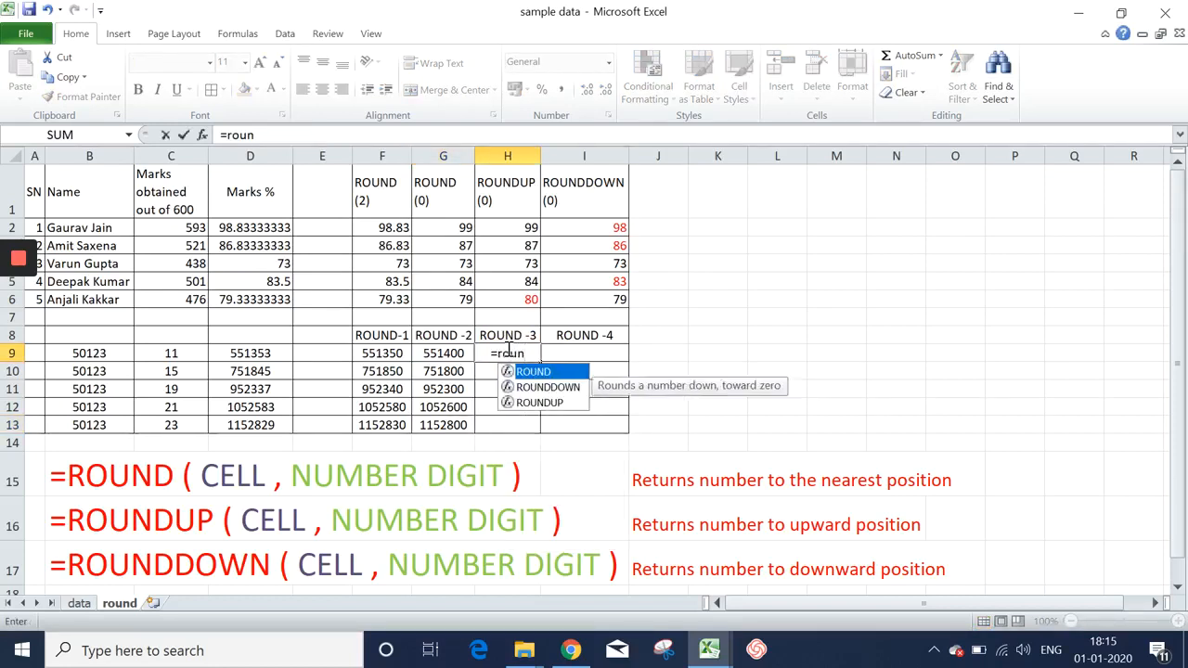
pyautogui.press('Up')
pyautogui.press('Up')
pyautogui.press('Tab')
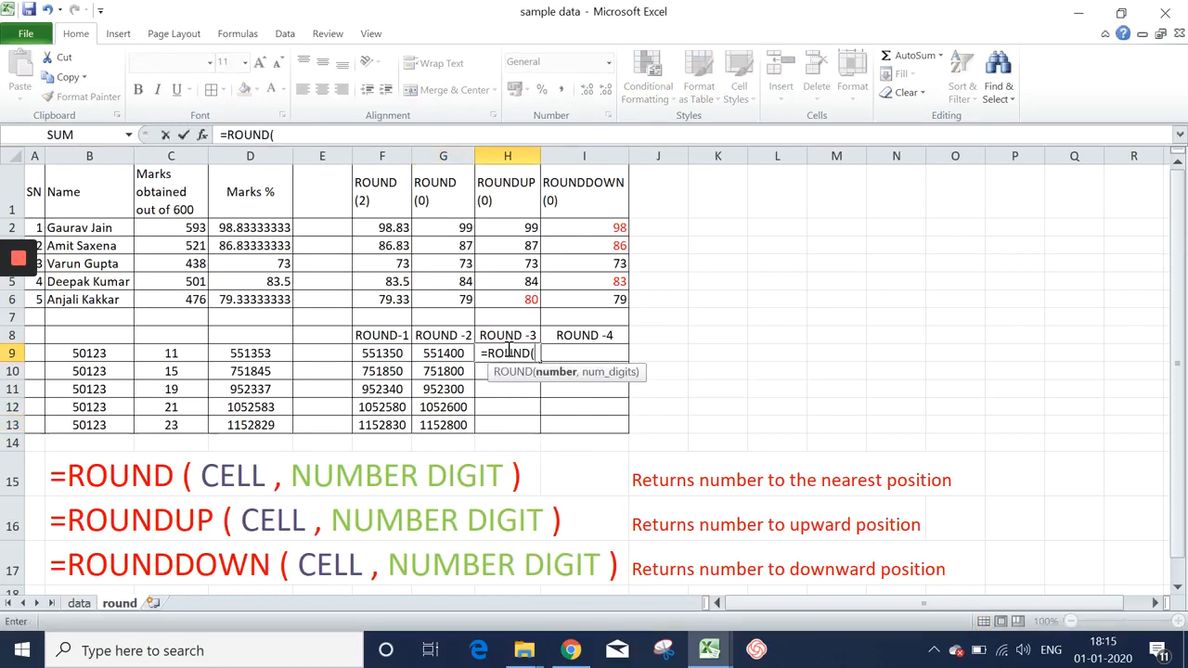
pyautogui.press('Left')
pyautogui.press('Left')
pyautogui.press('Left')
pyautogui.press('Left')
pyautogui.press('Left')
pyautogui.press('Right')
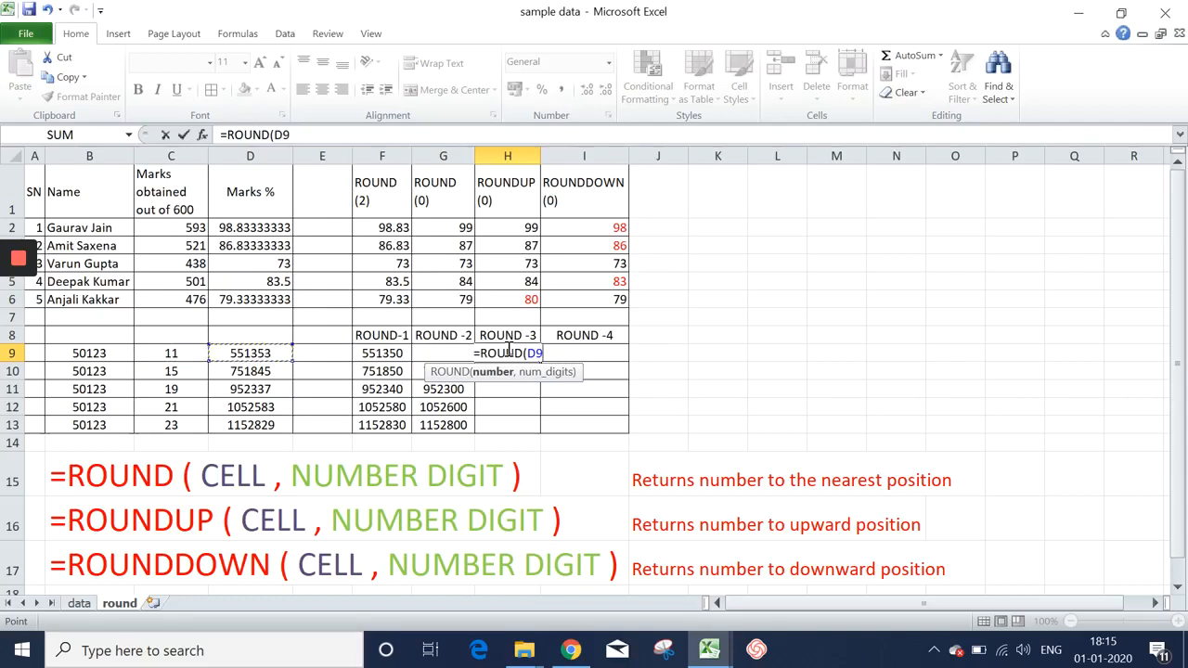
pyautogui.write(',-3')
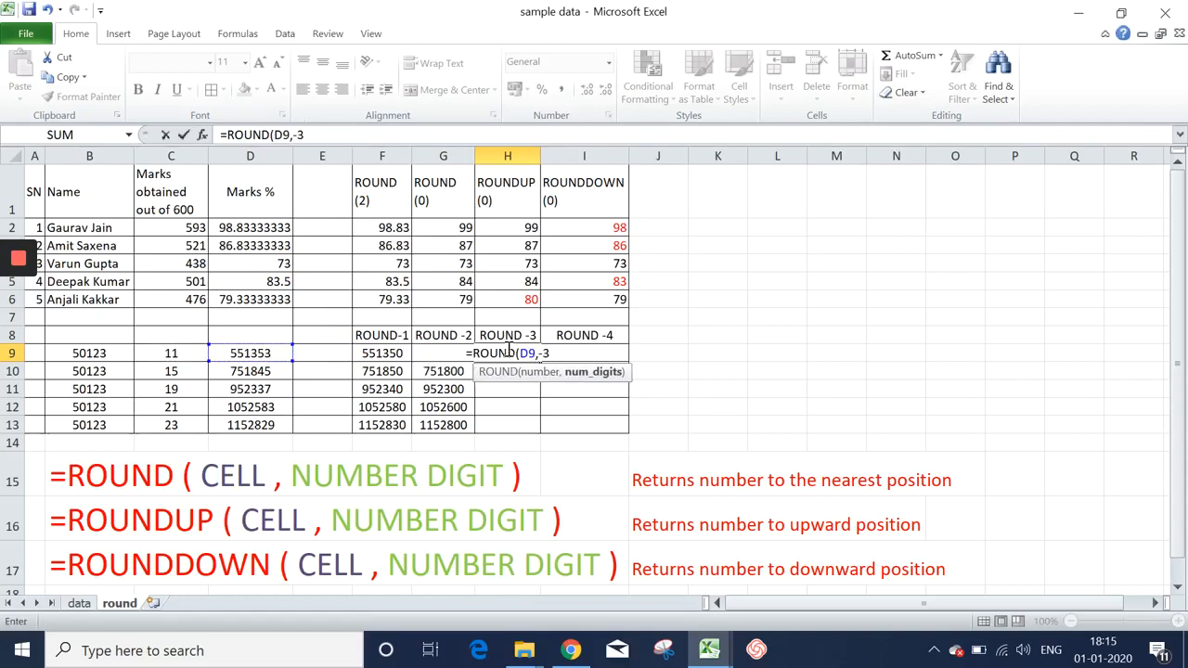
pyautogui.press('Return')
# Copy the ROUND formula from H9 to H10:H13.
pyautogui.press('Up')
pyautogui.hotkey('ctrl', 'c')
pyautogui.press('Down')
pyautogui.hotkey('shift', 'Down')
pyautogui.hotkey('shift', 'Down')
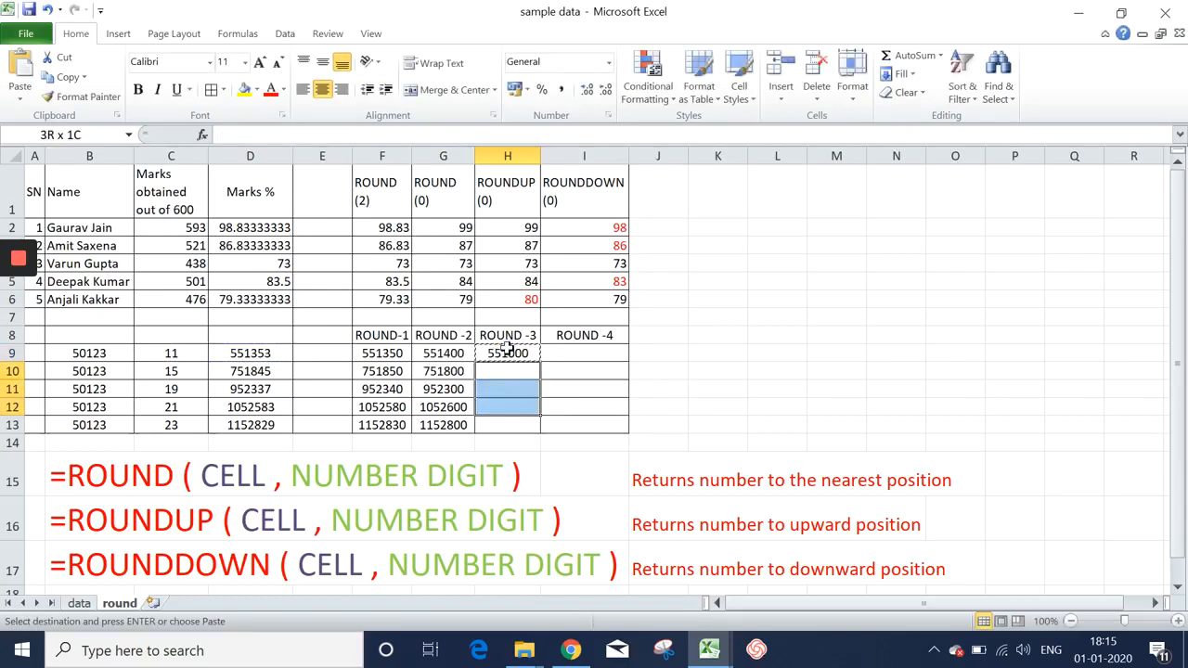
pyautogui.hotkey('shift', 'Down')
pyautogui.press('Return')
# Enter =ROUND(D9,-4) in I9 to round the product to the nearest ten thousand.
pyautogui.press('Right')
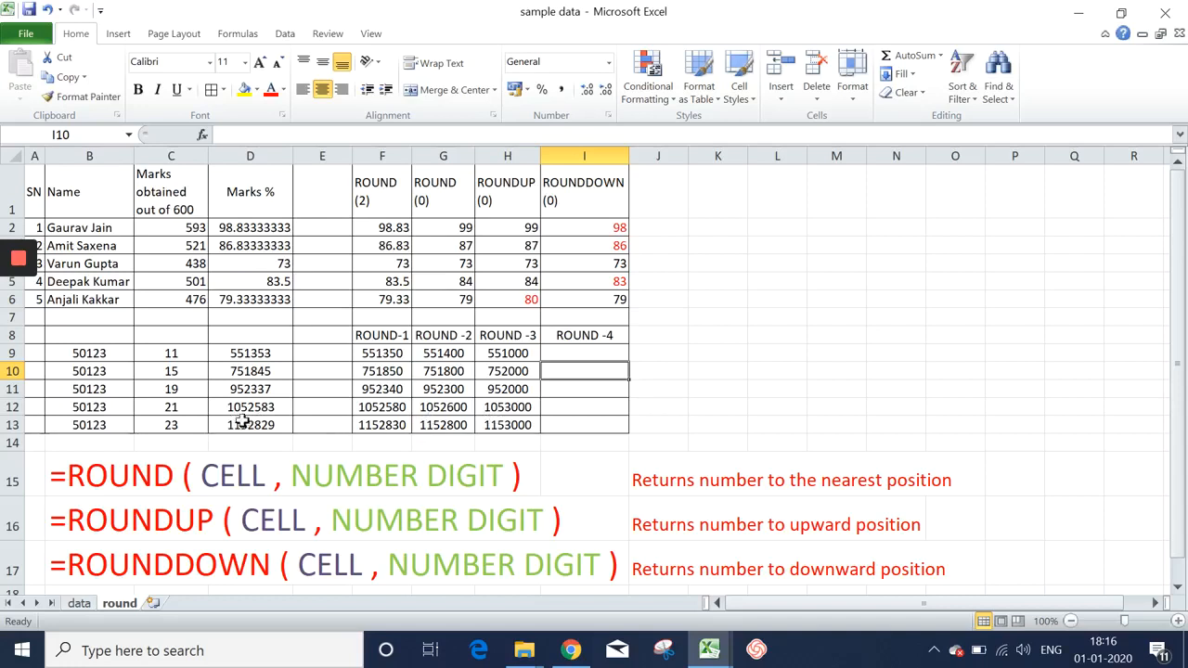
pyautogui.click(586, 352)
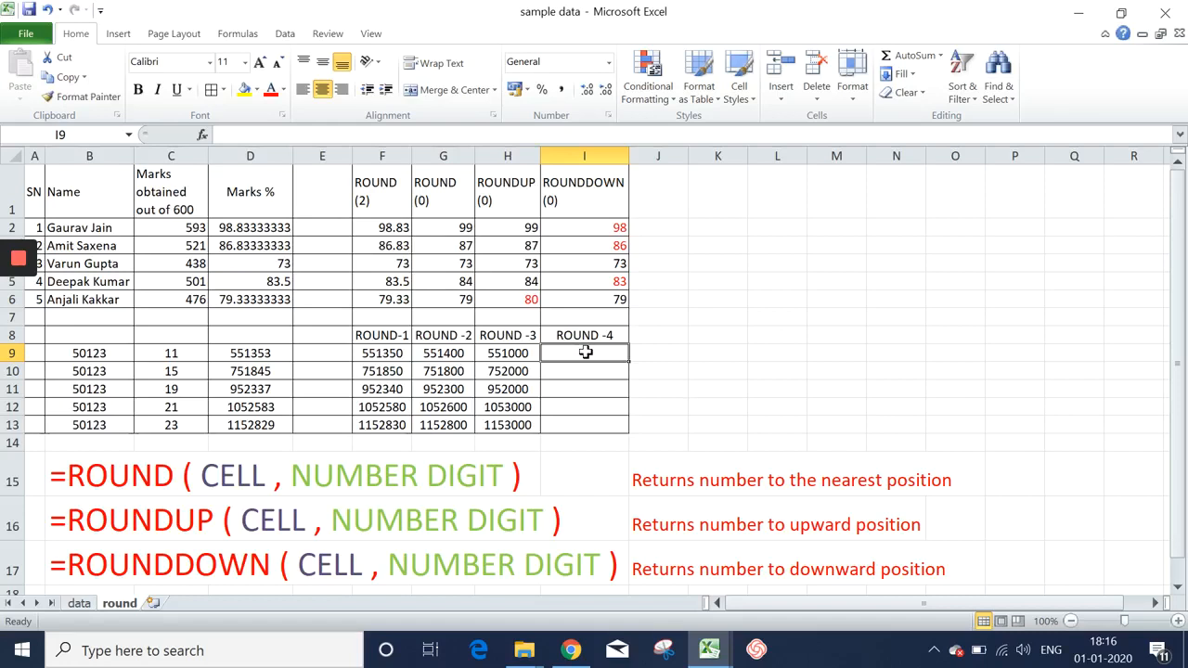
pyautogui.write('=r')
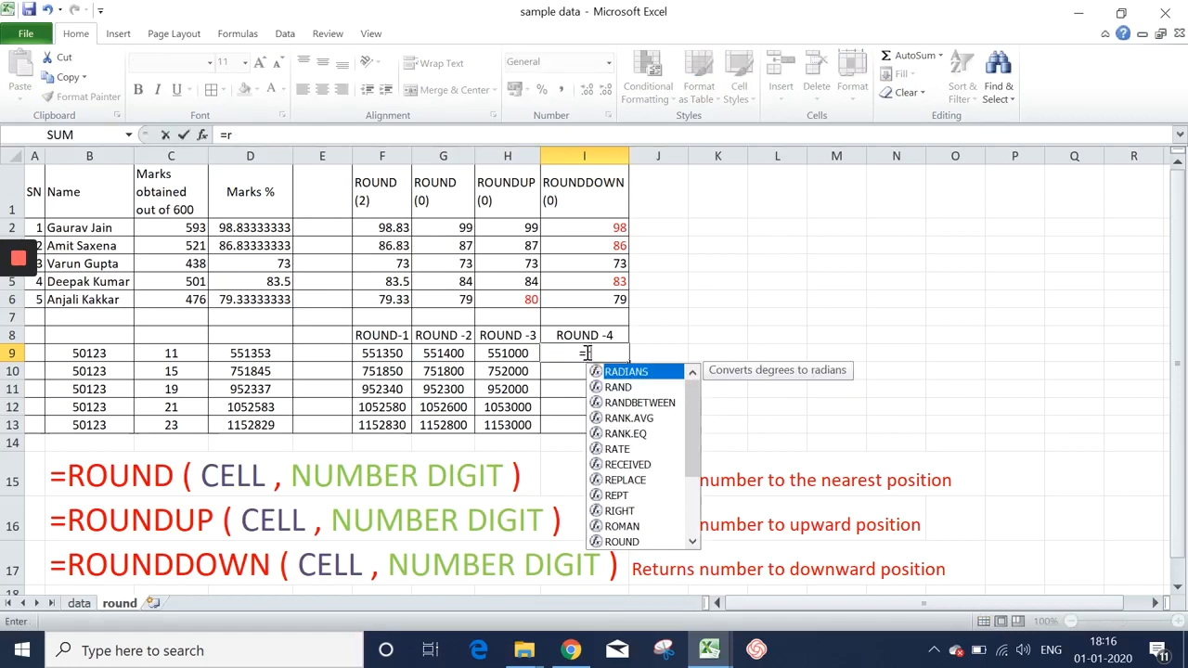
pyautogui.write('ound')
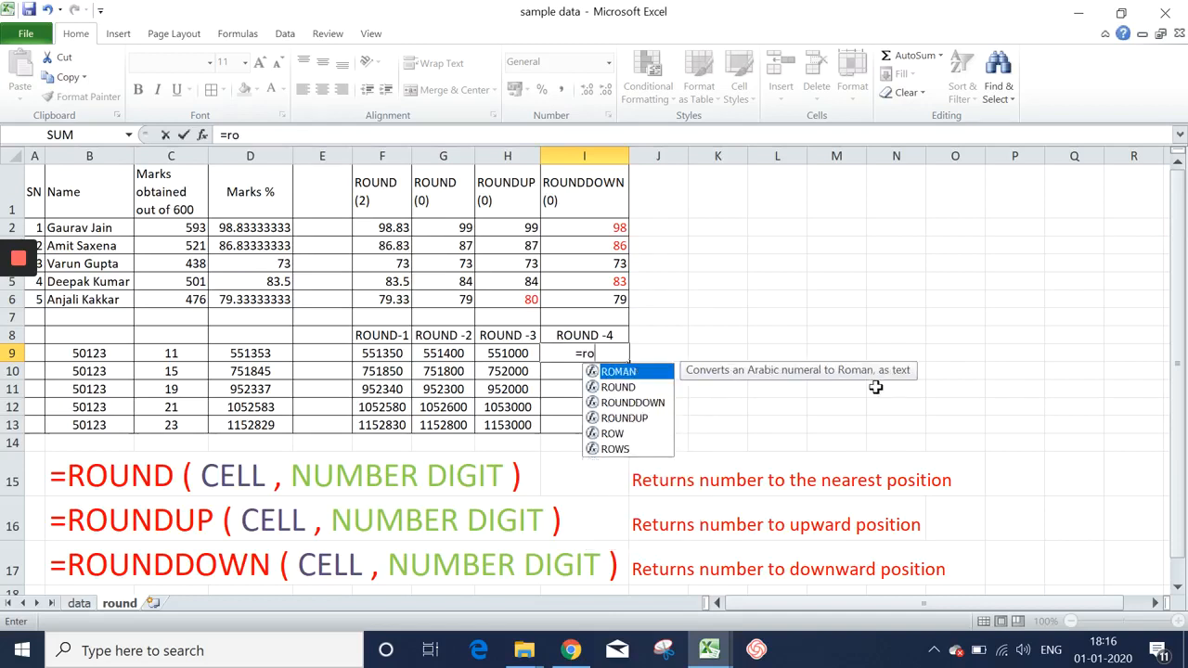
pyautogui.press('Down')
pyautogui.write('(')
pyautogui.press('Left')
pyautogui.press('Left')
pyautogui.press('Left')
pyautogui.press('Left')
pyautogui.press('Left')
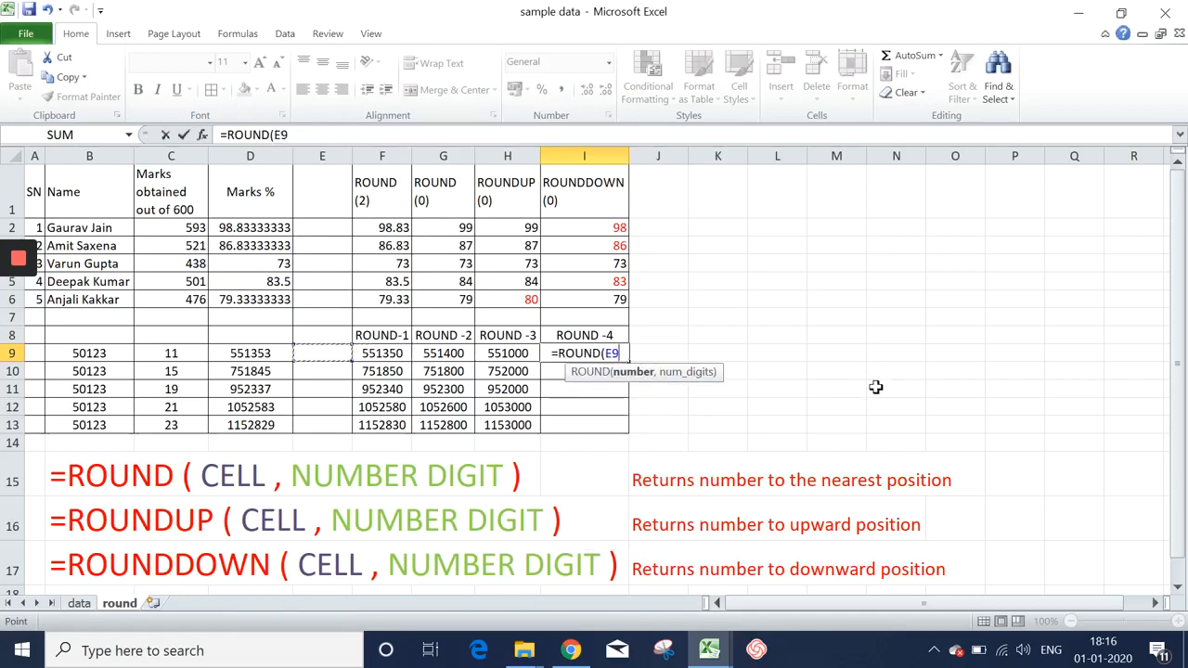
pyautogui.write(',-')
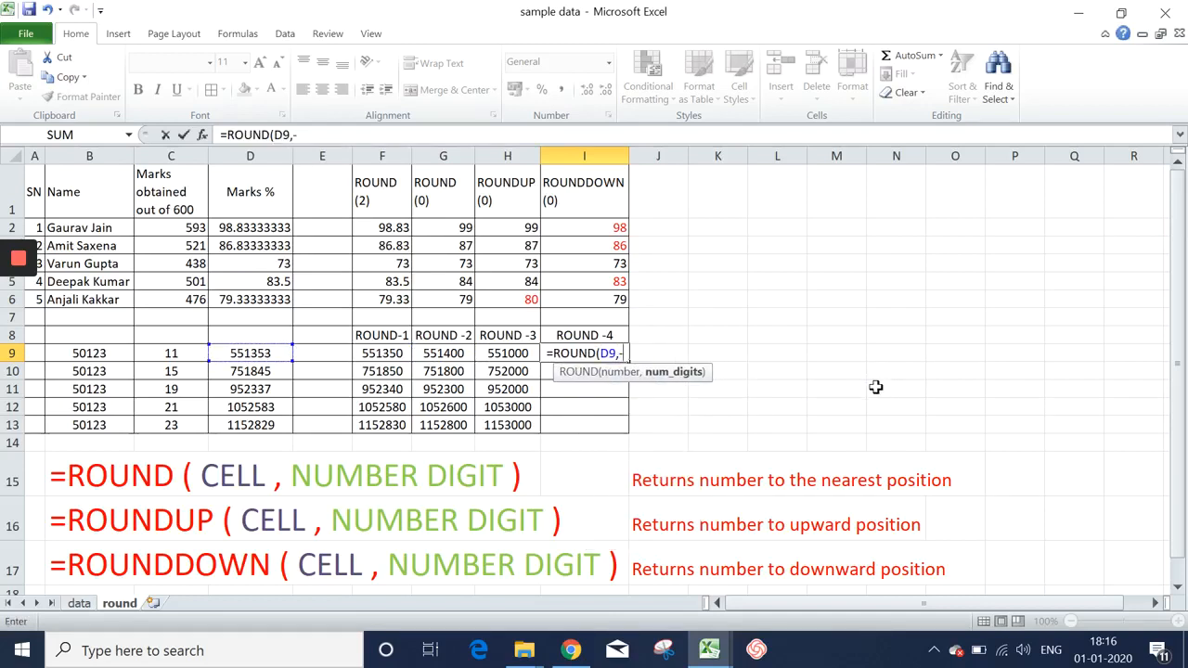
pyautogui.write('4)')
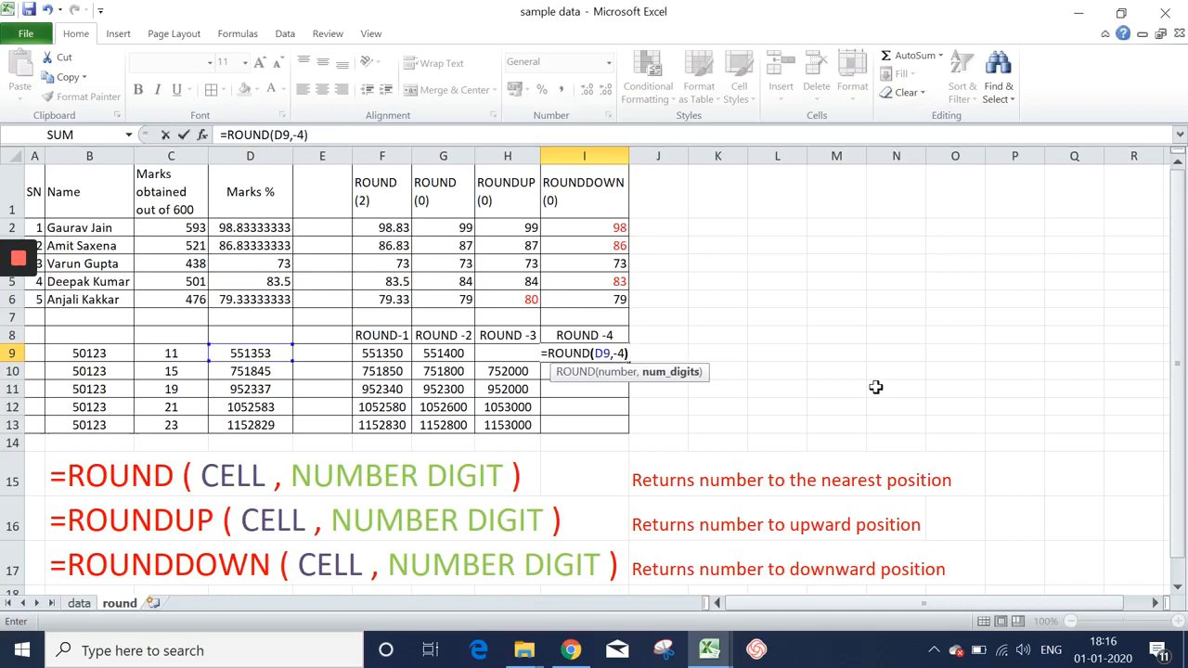
pyautogui.press('Return')
# Copy the ROUND formula from I9 to I10:I13.
pyautogui.press('Up')
pyautogui.hotkey('ctrl', 'c')
pyautogui.press('Down')
pyautogui.hotkey('shift', 'Down')
pyautogui.hotkey('shift', 'Down')
pyautogui.hotkey('shift', 'Down')
pyautogui.hotkey('ctrl', 'v')
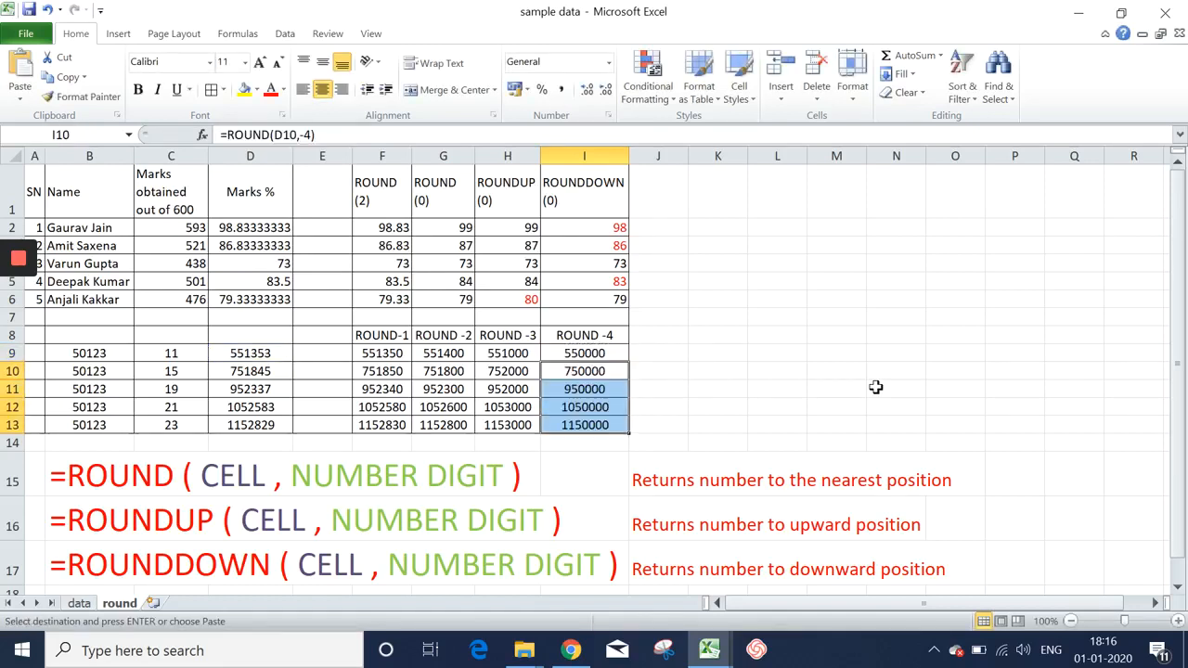
# Compare the product in D9 with its four rounded results in F9:I9.
pyautogui.press('Left')
pyautogui.press('Left')
pyautogui.press('Left')
pyautogui.press('Left')
pyautogui.press('Up')
pyautogui.press('Left')
pyautogui.press('Right')
pyautogui.press('Right')
pyautogui.press('Right')
pyautogui.press('Right')
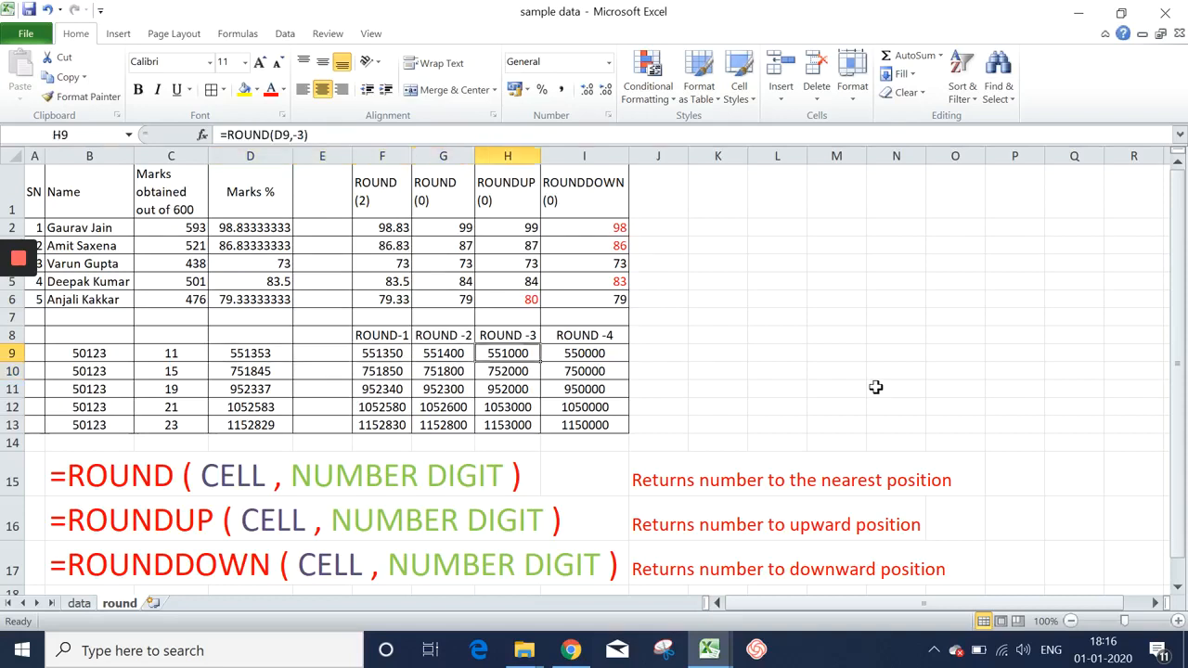
pyautogui.press('Right')
pyautogui.press('Right')
pyautogui.press('Left')
pyautogui.press('Left')
pyautogui.press('Left')
pyautogui.press('Left')
pyautogui.press('Left')
pyautogui.press('Left')
# Compare the products in D10 and D11 with their rounded results in columns F to I.
pyautogui.press('Down')
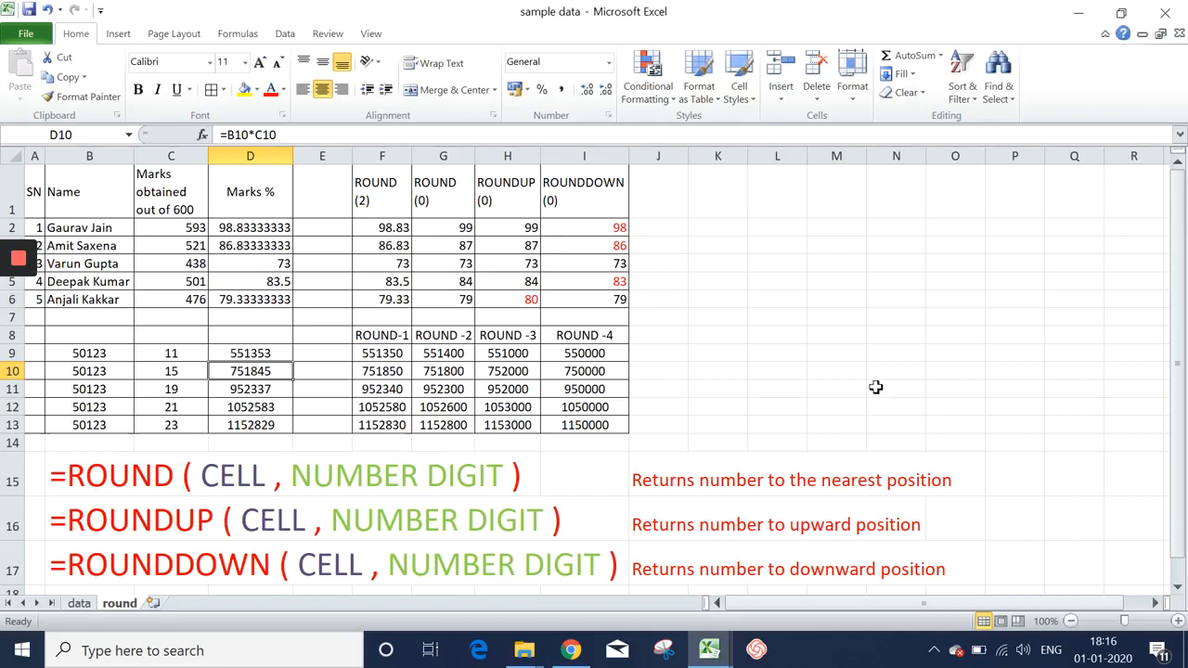
pyautogui.press('Down')
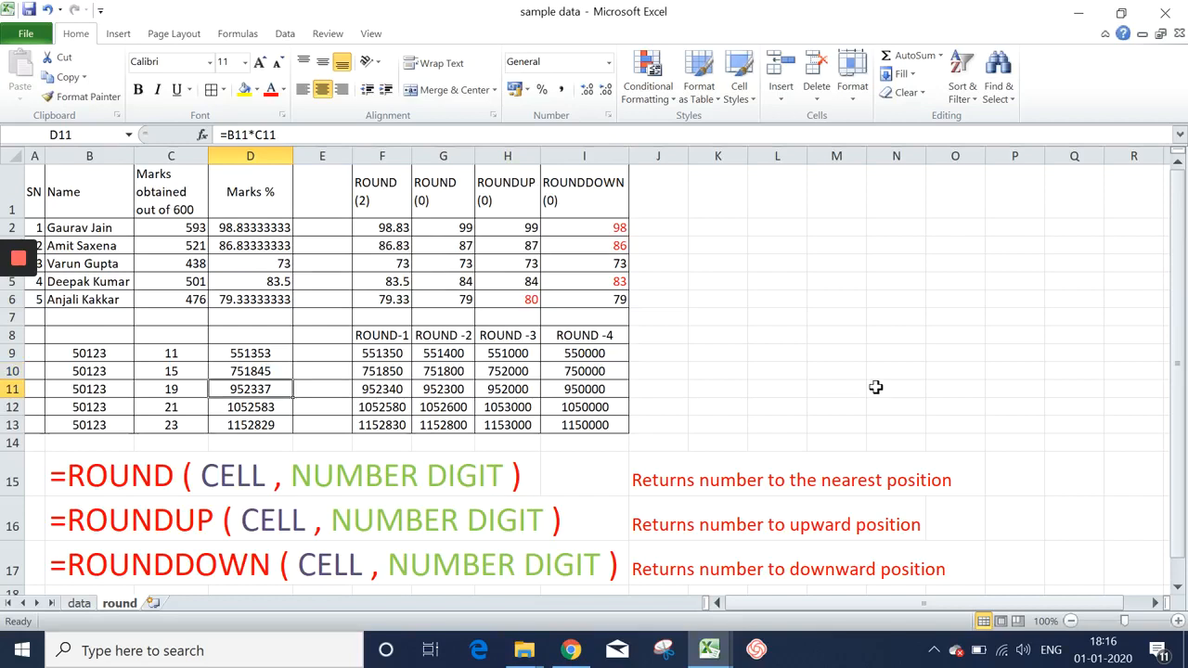
pyautogui.press('Up')
pyautogui.press('Down')
pyautogui.press('Right')
pyautogui.press('Left')
pyautogui.press('Left')
pyautogui.press('Right')
pyautogui.press('Right')
pyautogui.press('Right')
pyautogui.press('Right')
pyautogui.press('Right')
pyautogui.press('Right')
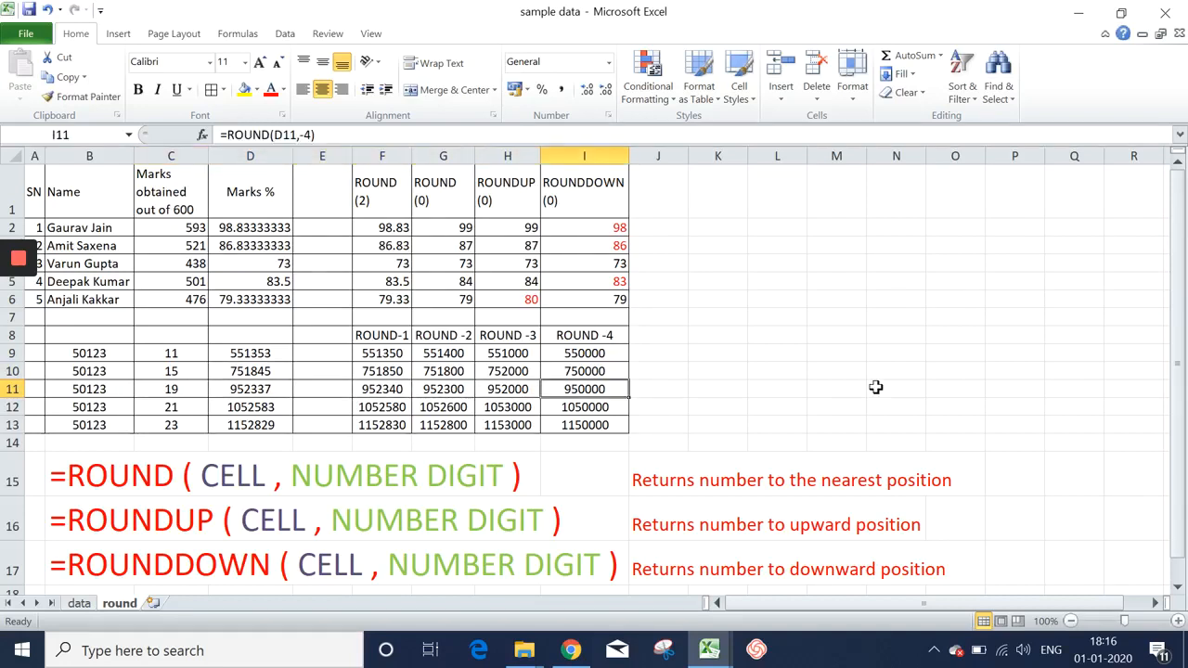
pyautogui.press('Left')
pyautogui.press('Left')
pyautogui.press('Left')
pyautogui.press('Left')
pyautogui.press('Left')
pyautogui.press('Left')
pyautogui.press('Right')
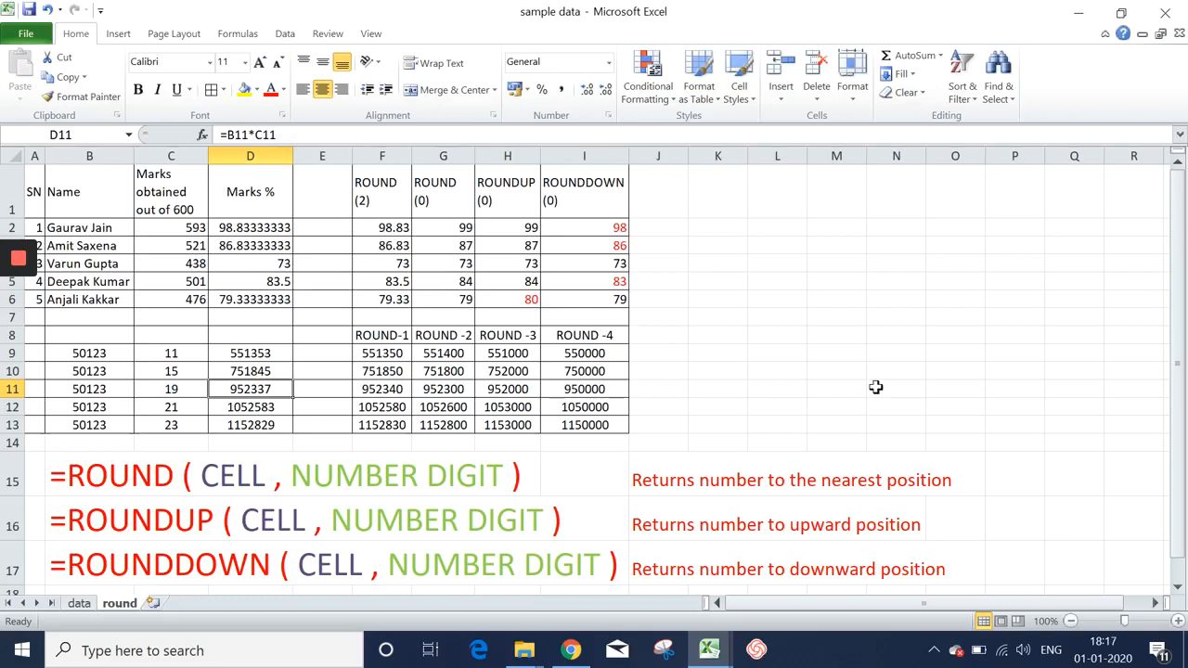
# Compare the products in D12 and D13 with their rounded results in columns F to I.
pyautogui.press('Down')
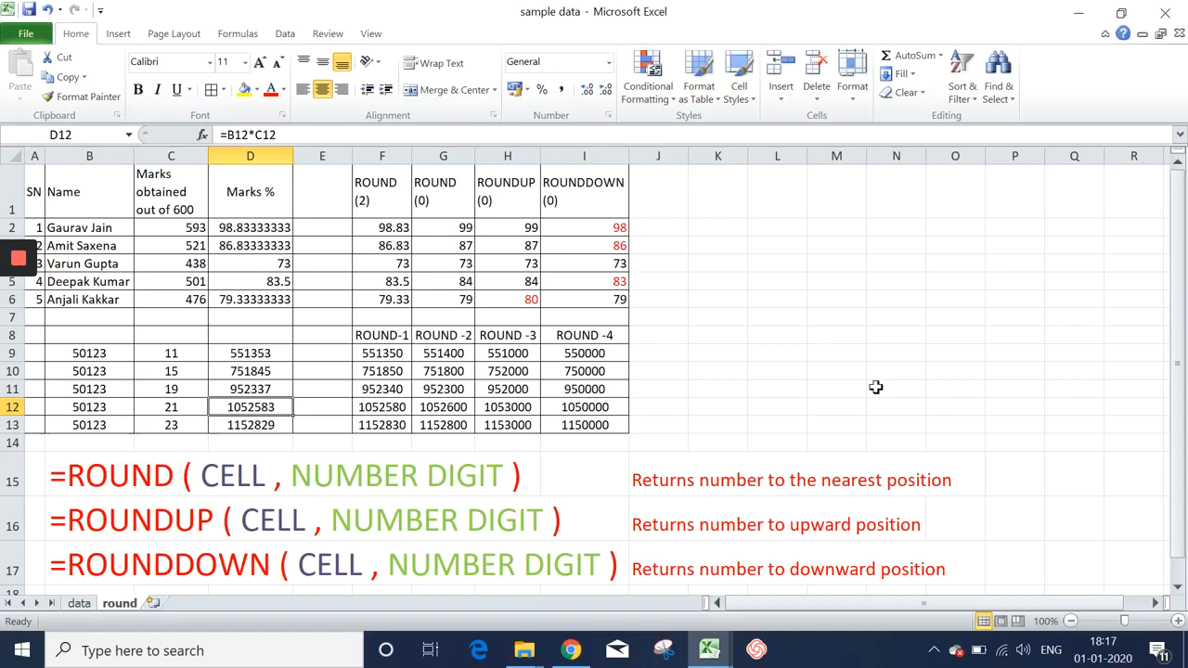
pyautogui.press('Right')
pyautogui.press('Right')
pyautogui.press('Right')
pyautogui.press('Right')
pyautogui.press('Right')
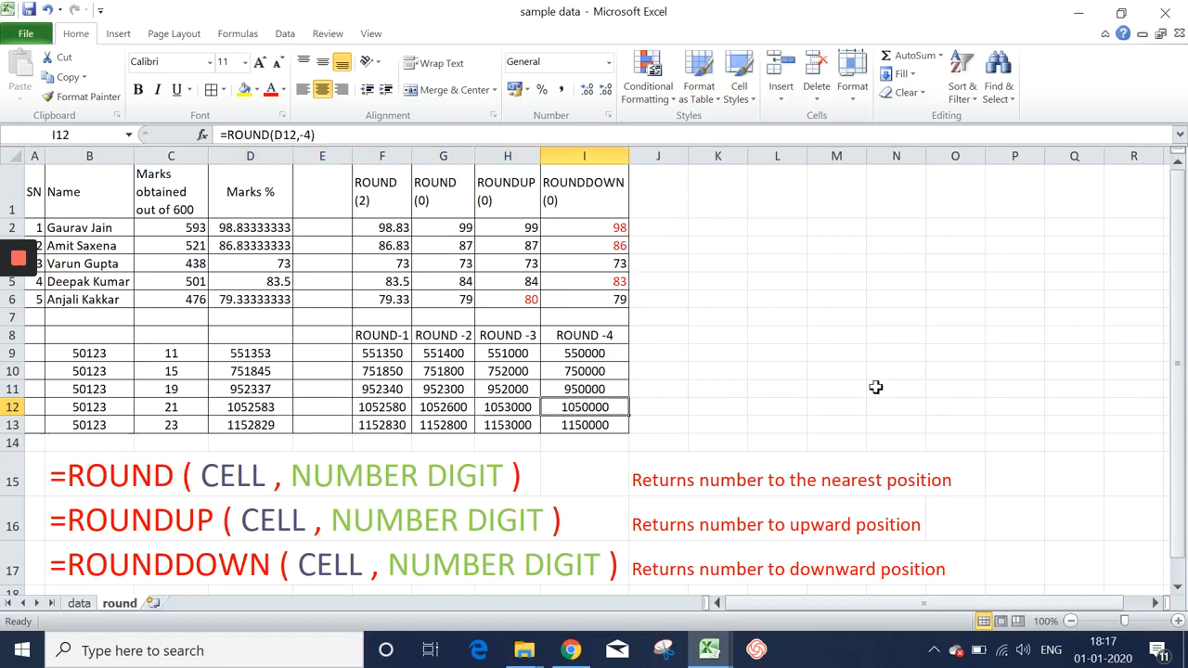
pyautogui.press('Left')
pyautogui.press('Left')
pyautogui.press('Left')
pyautogui.press('Left')
pyautogui.press('Left')
pyautogui.press('Down')
pyautogui.press('Right')
pyautogui.press('Right')
pyautogui.press('Right')
pyautogui.press('Right')
pyautogui.press('Right')
pyautogui.press('Right')
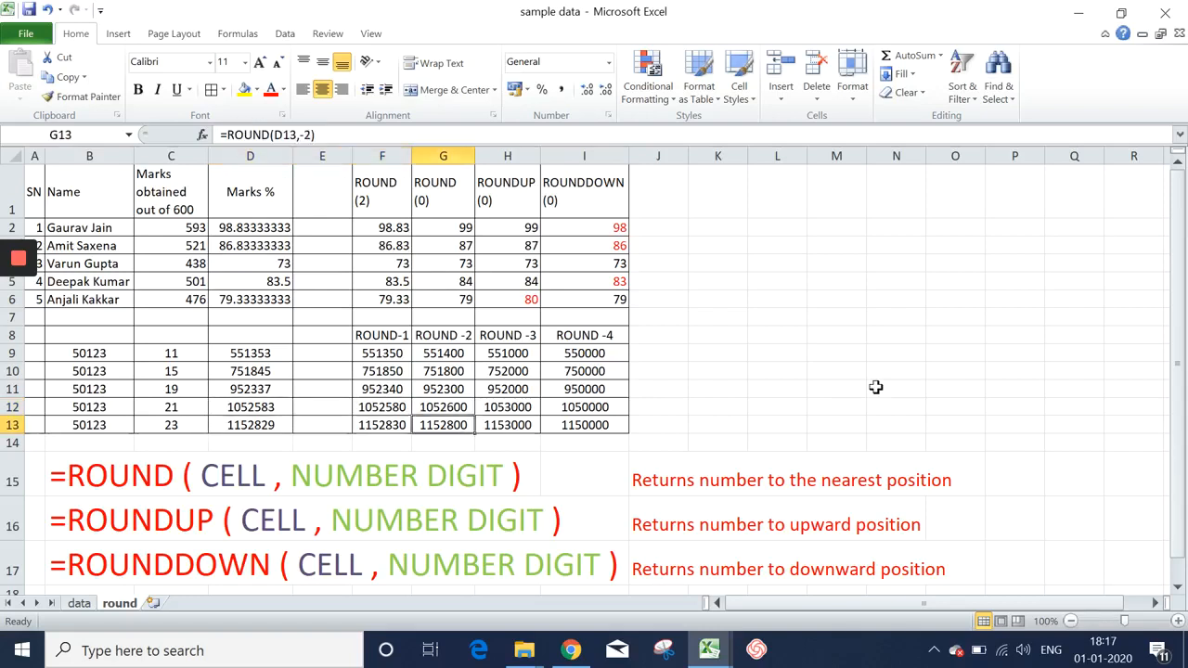
pyautogui.press('Left')
pyautogui.press('Left')
pyautogui.press('Right')
# Review the ROUND -4 column up to its header in I8 and check the ROUNDDOWN formula in I4.
pyautogui.press('Up')
pyautogui.press('Up')
pyautogui.press('Up')
pyautogui.press('Up')
pyautogui.press('Up')
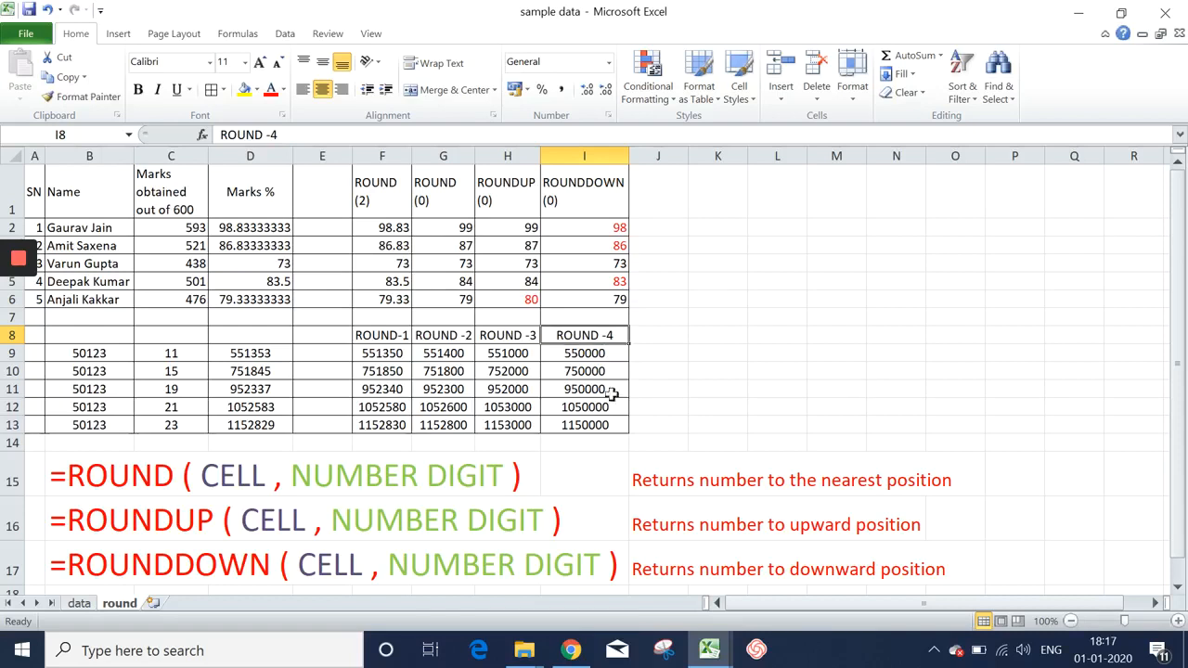
pyautogui.click(581, 260)
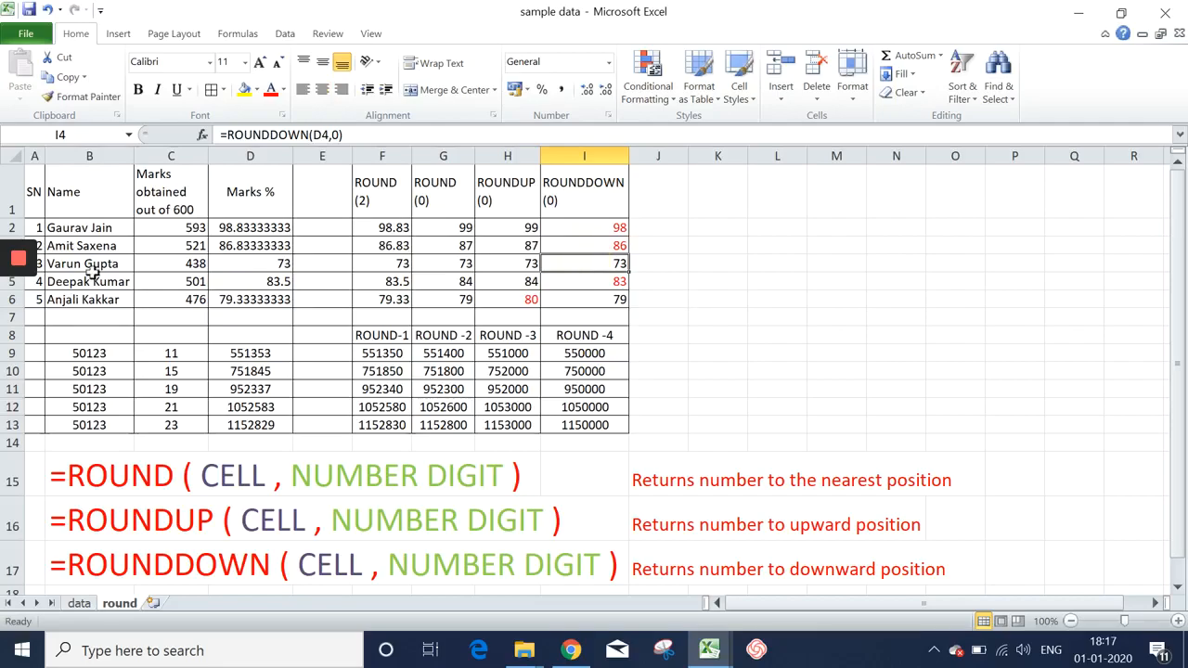